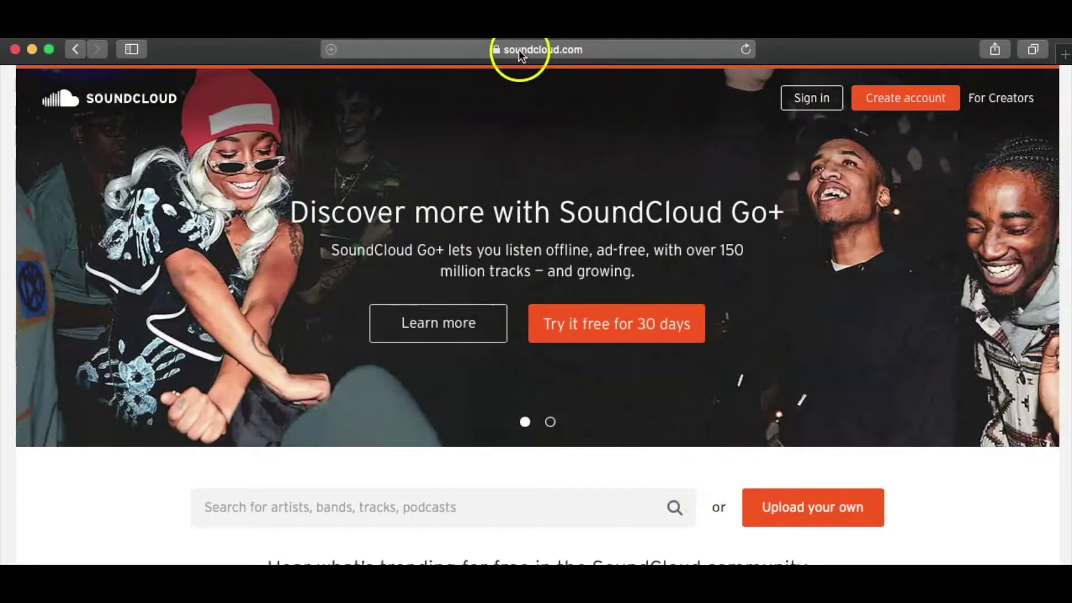
- Open SoundCloud's Create account window and choose sign-up by e-mail
{"action": "left_click", "coordinate": [518, 49]}
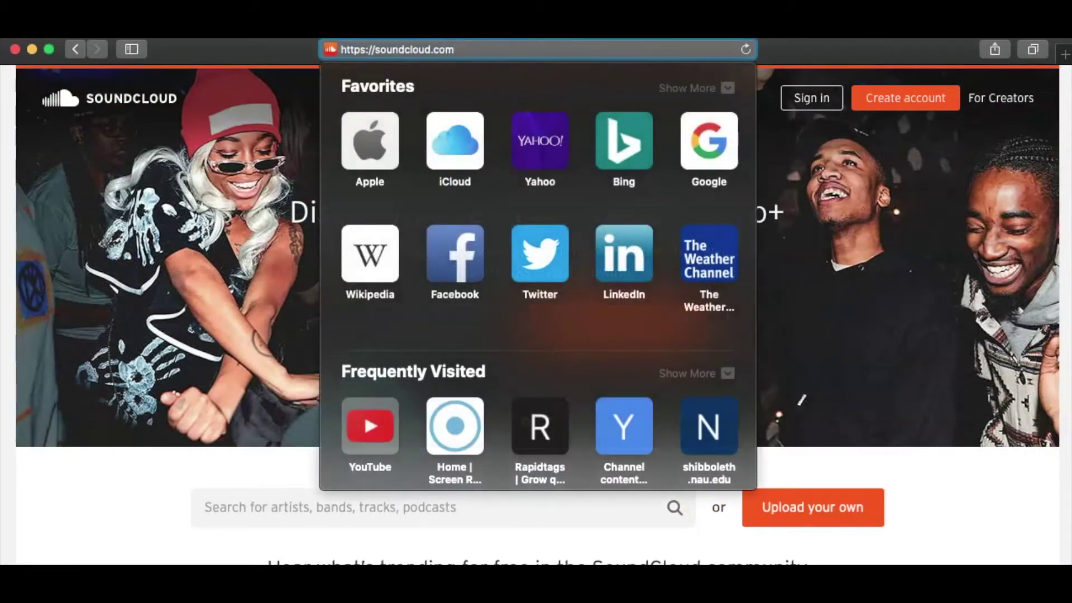
{"action": "left_click", "coordinate": [901, 99]}
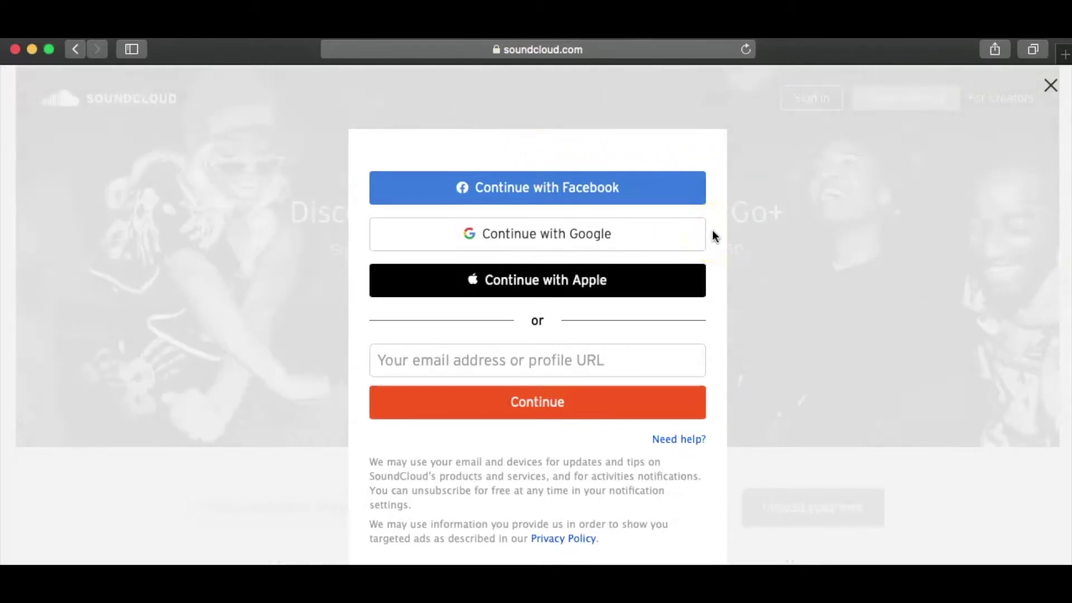
{"action": "left_click", "coordinate": [479, 361]}
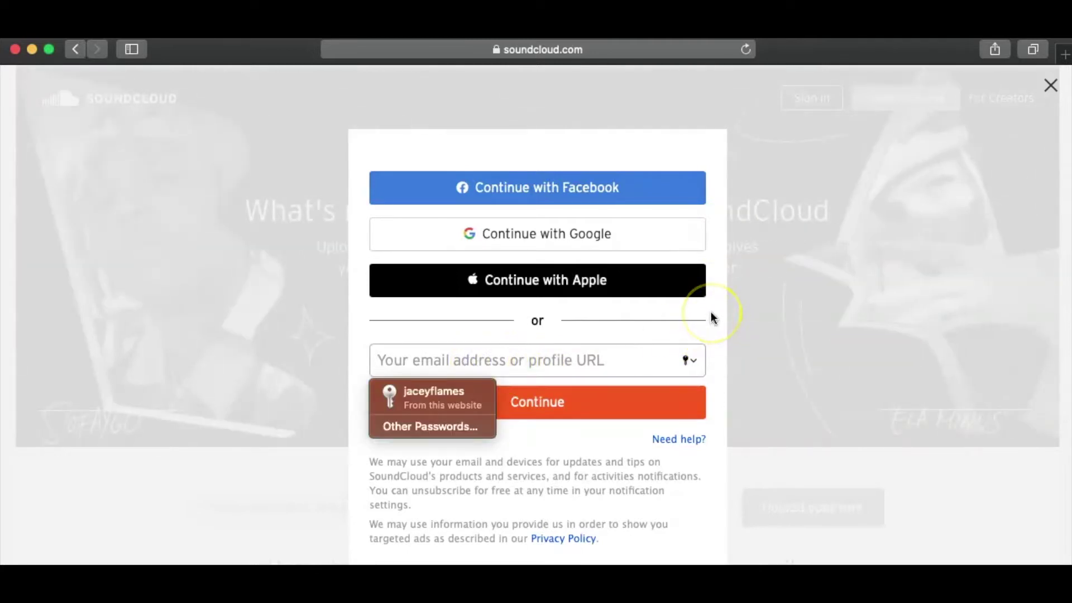
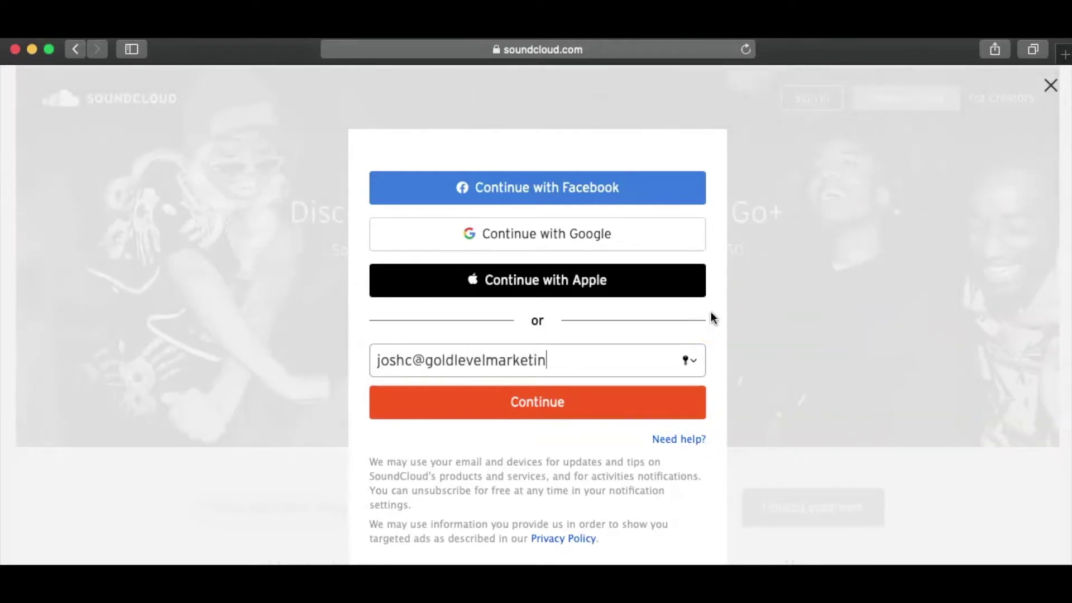
- Enter the new account's e-mail address, continue, and type a password
{"action": "left_click", "coordinate": [566, 413]}
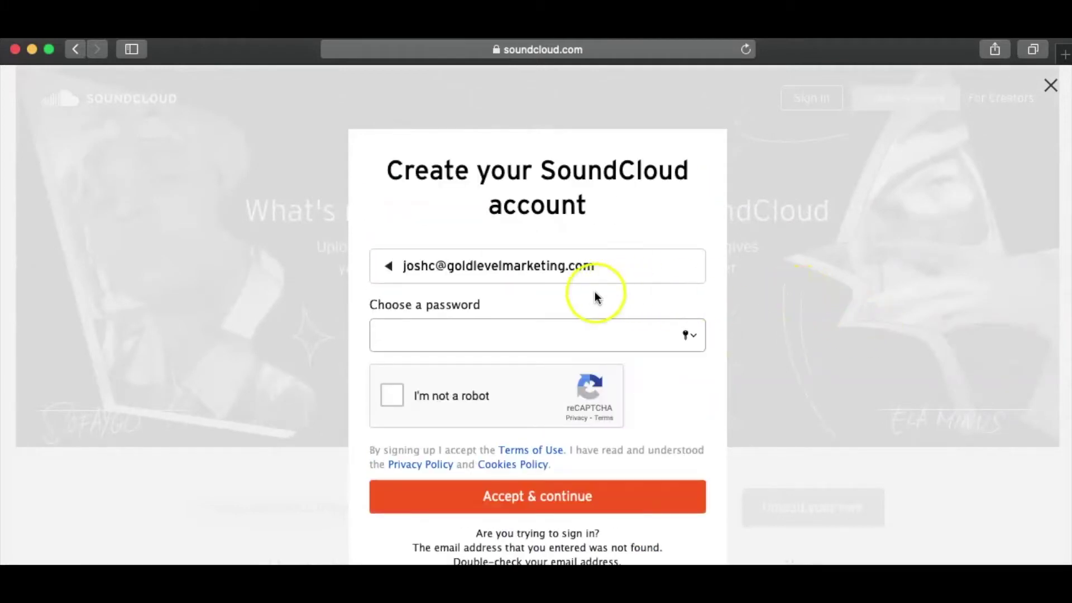
{"action": "type", "text": "*********"}
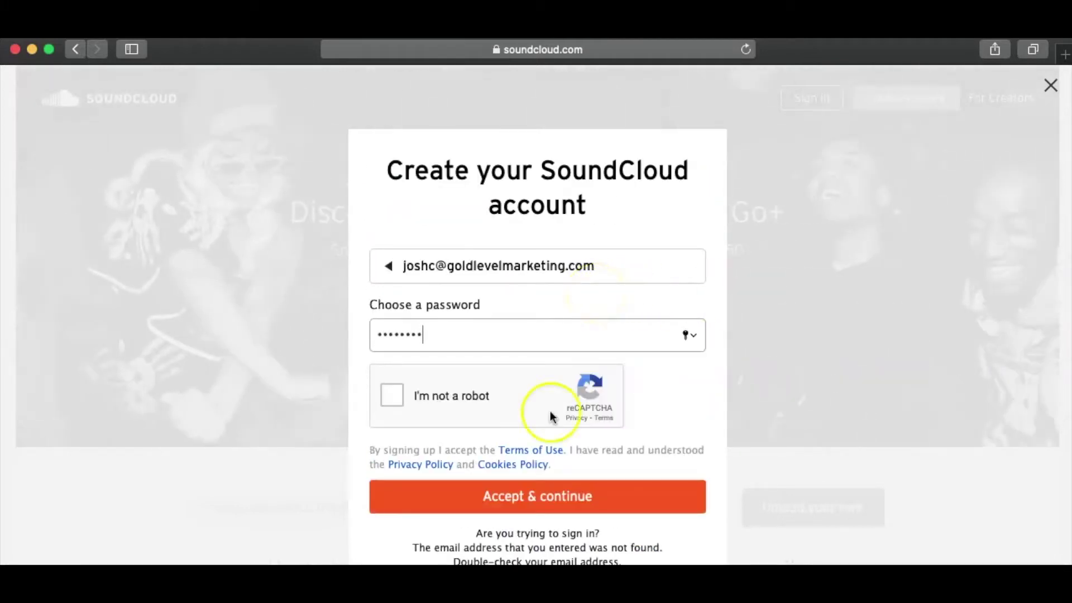
- Pass the reCAPTCHA by selecting the four traffic-light tiles, then accept the terms
{"action": "left_click", "coordinate": [409, 403]}
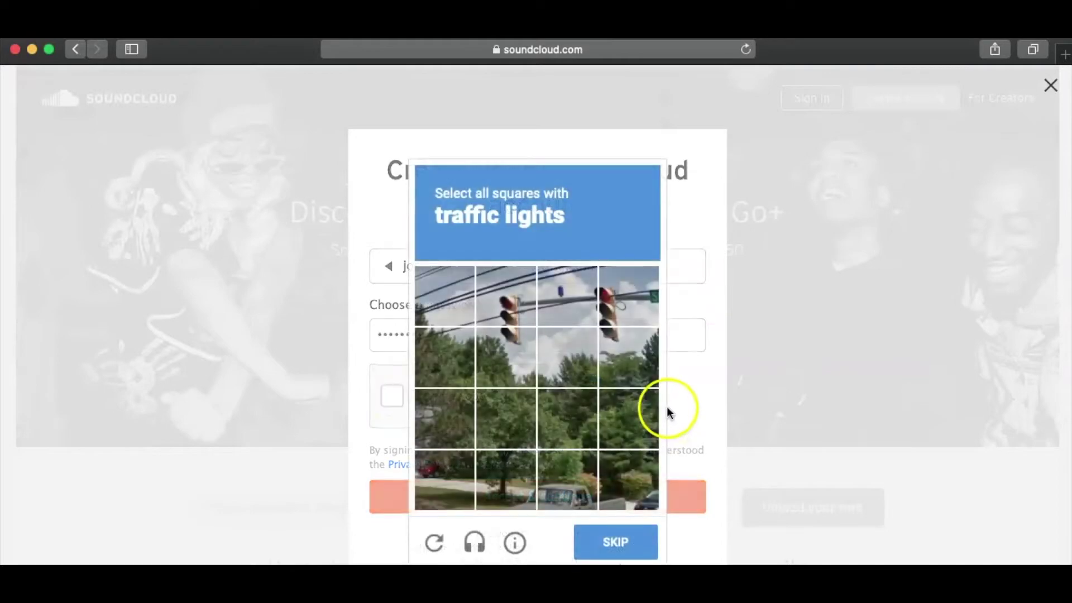
{"action": "left_click", "coordinate": [511, 307]}
{"action": "left_click", "coordinate": [521, 350]}
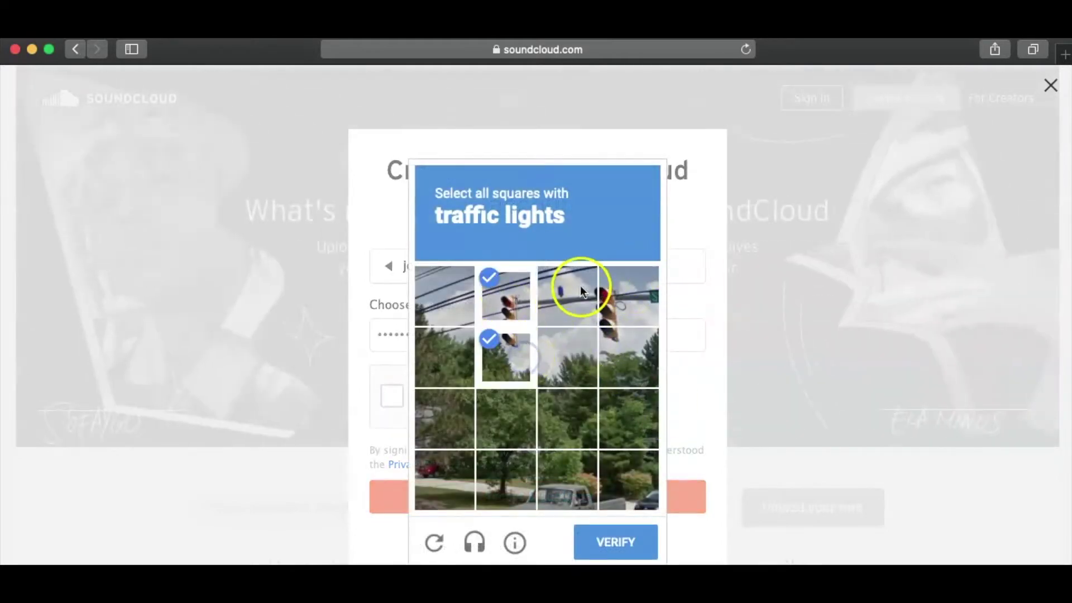
{"action": "left_click", "coordinate": [613, 306]}
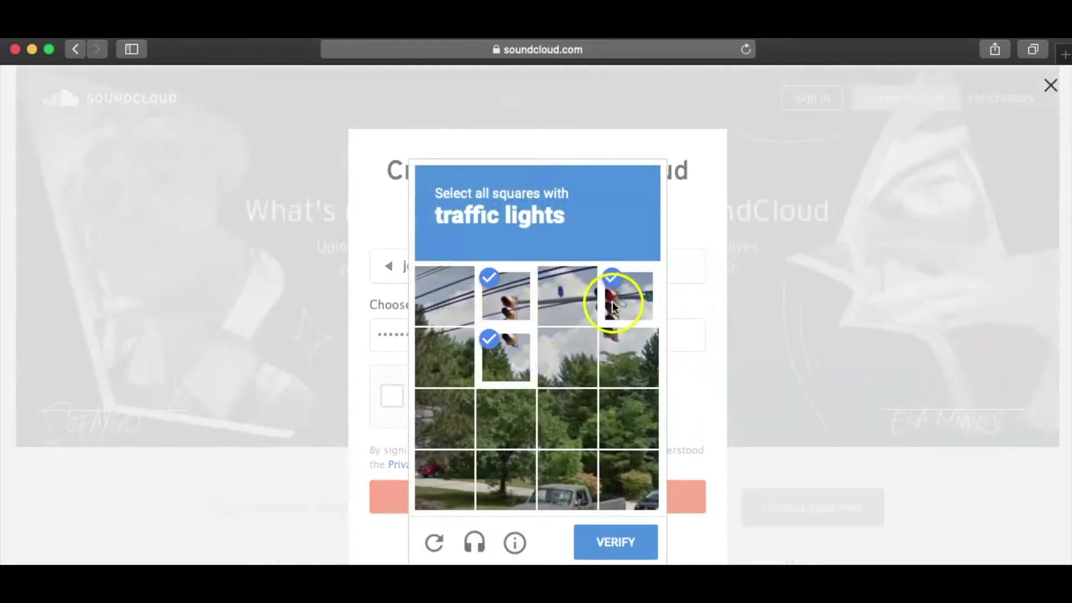
{"action": "left_click", "coordinate": [617, 342]}
{"action": "left_click", "coordinate": [616, 540]}
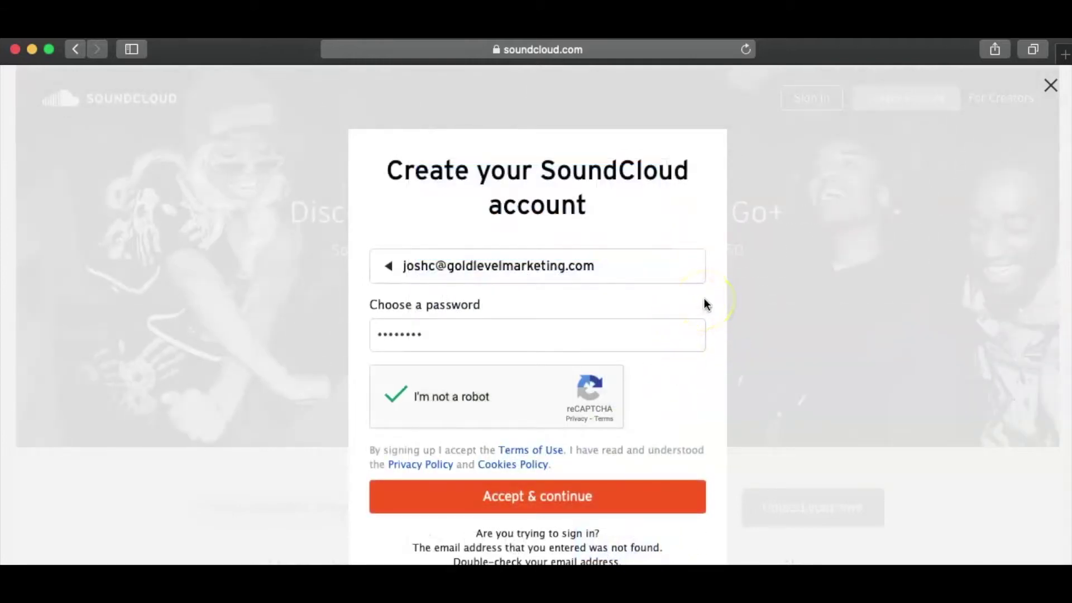
{"action": "left_click", "coordinate": [488, 498]}
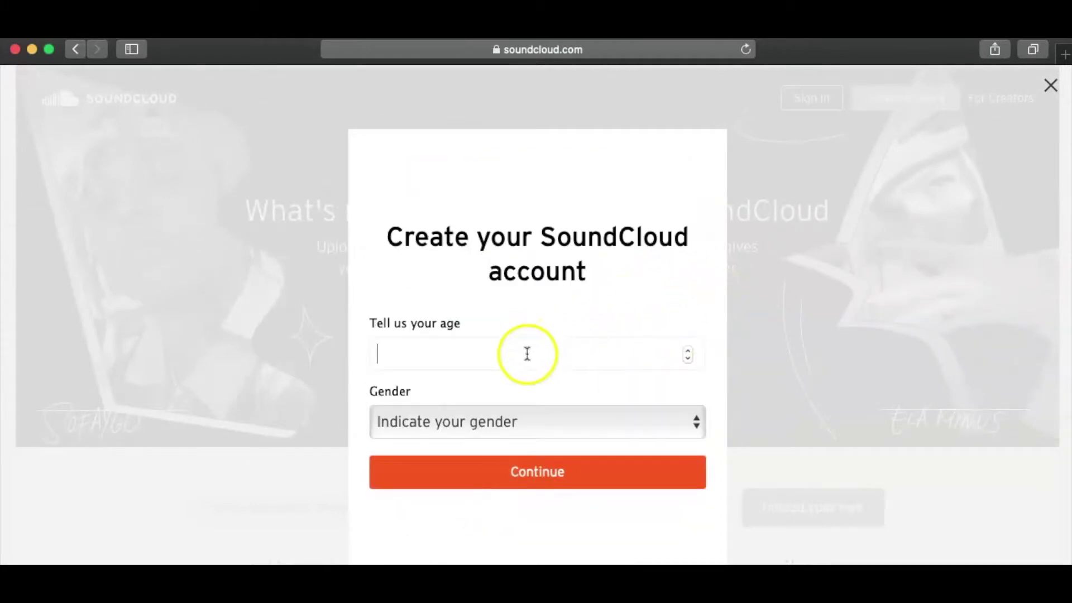
- Set the age to 29 and the gender to Male
{"action": "left_click", "coordinate": [527, 354]}
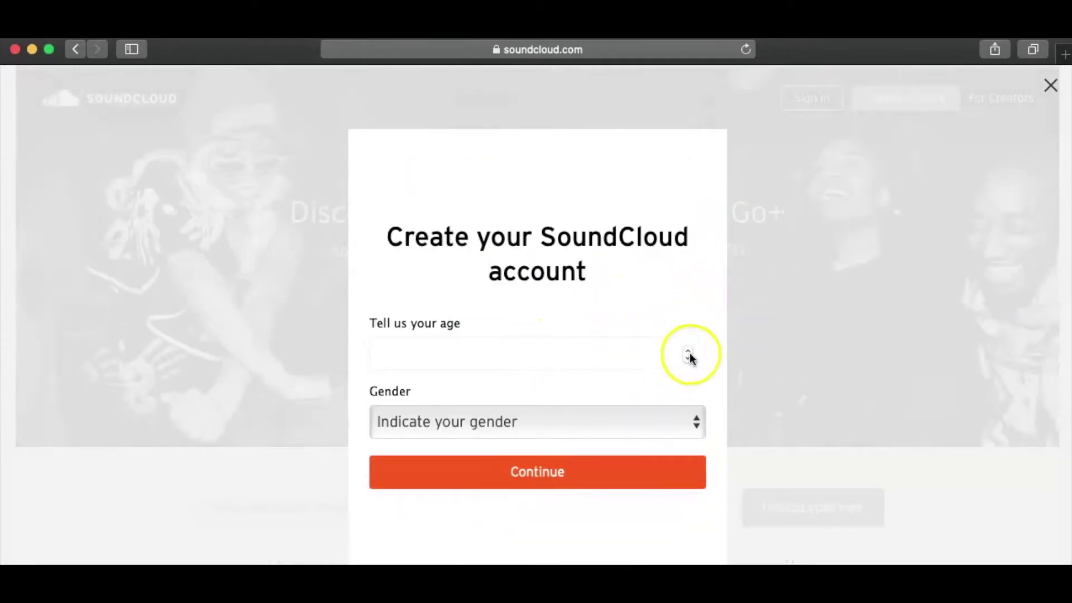
{"action": "left_click", "coordinate": [689, 351]}
{"action": "left_click", "coordinate": [690, 351]}
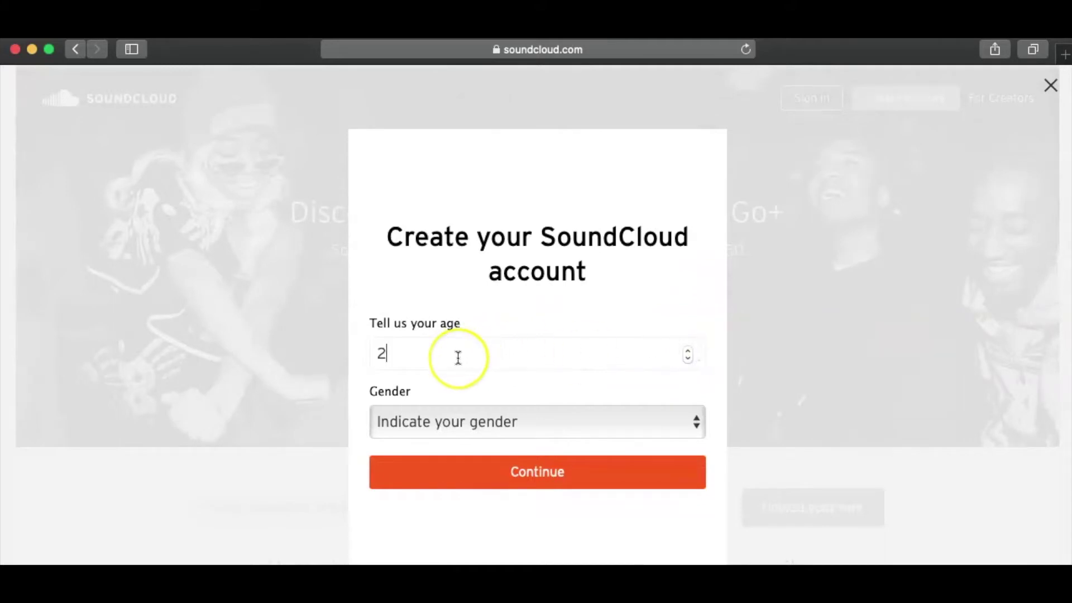
{"action": "type", "text": "9"}
{"action": "left_click", "coordinate": [502, 422]}
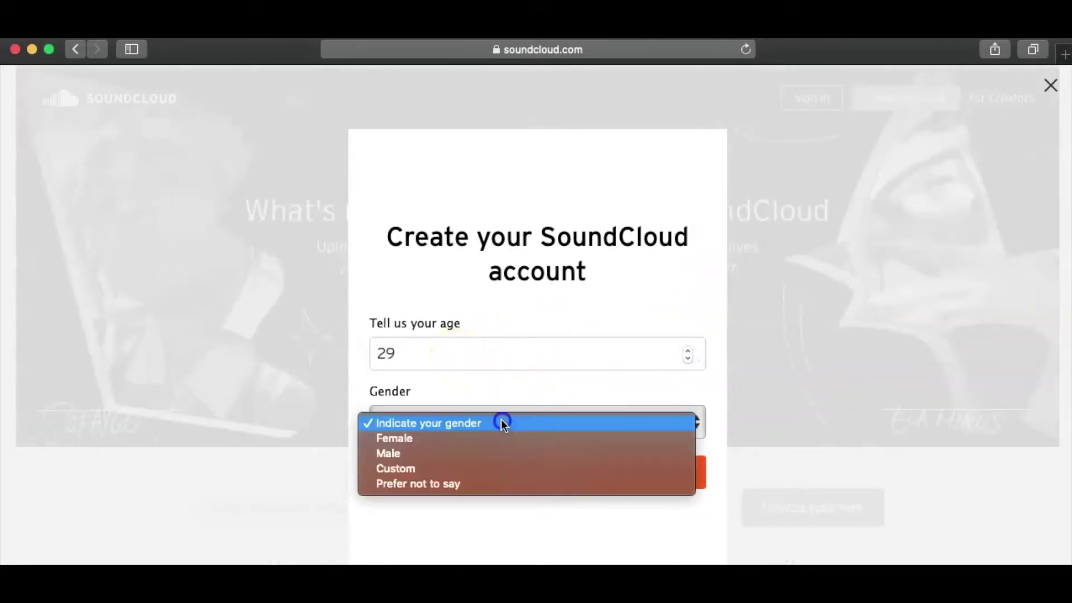
{"action": "left_click", "coordinate": [490, 453]}
{"action": "left_click", "coordinate": [544, 472]}
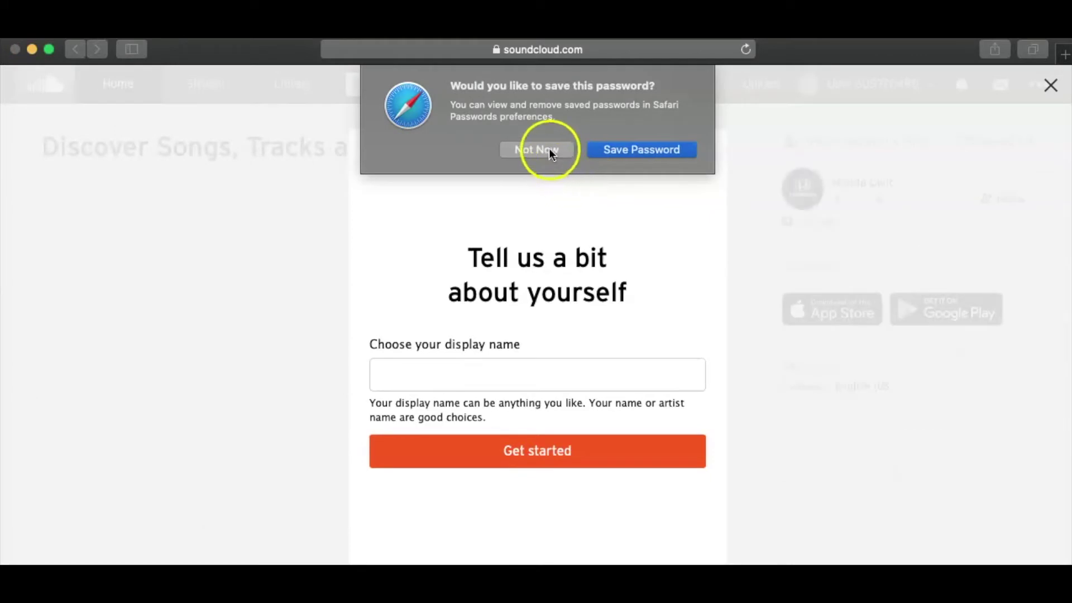
- Decline Safari's password save, enter the artist display name and get started
{"action": "left_click", "coordinate": [547, 149]}
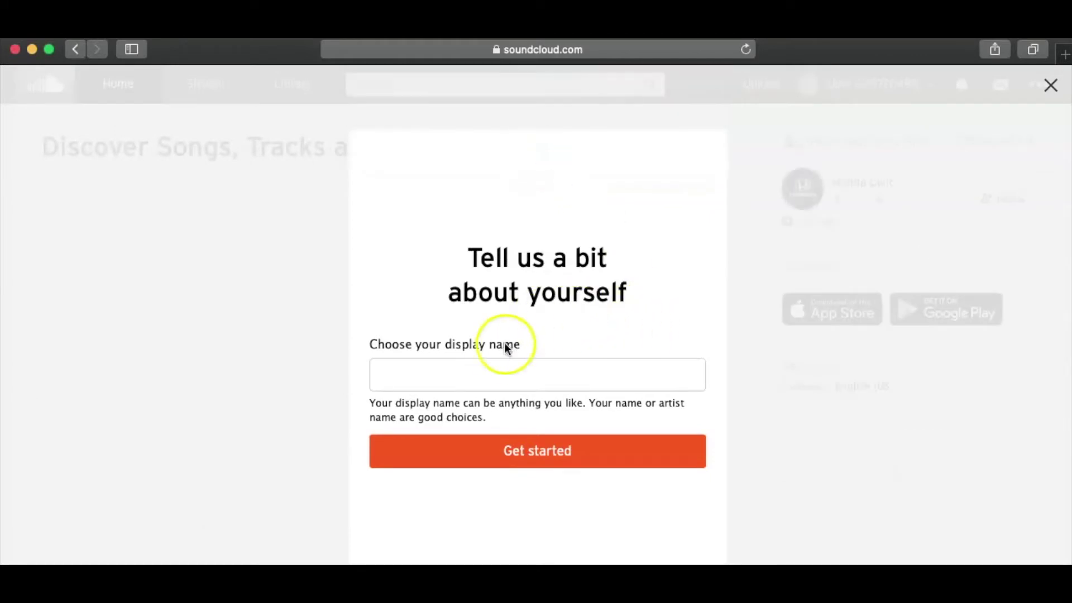
{"action": "left_click", "coordinate": [494, 362]}
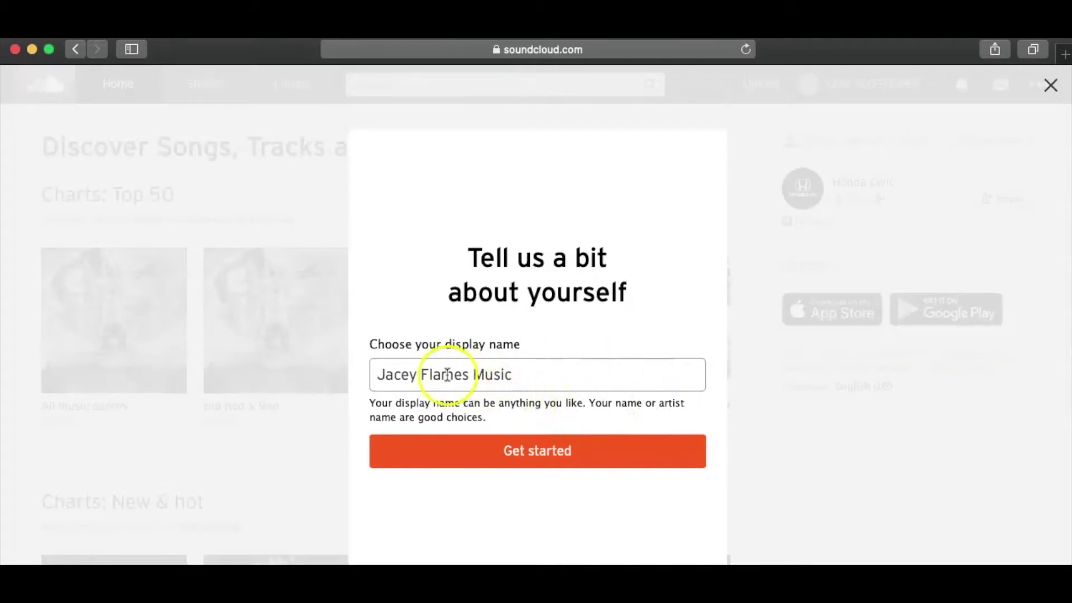
{"action": "left_click", "coordinate": [528, 453]}
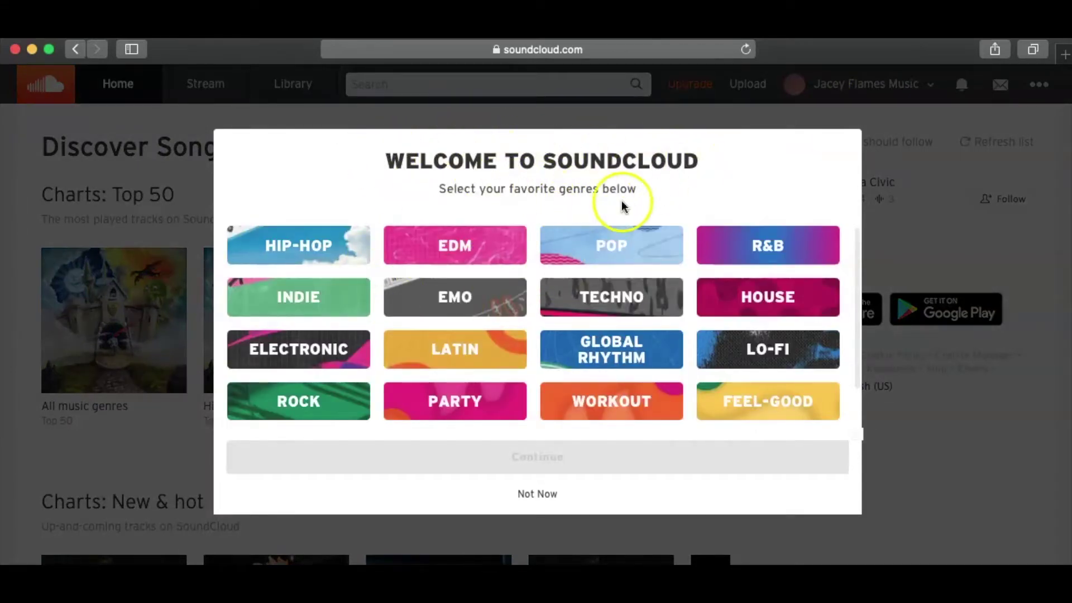
- Pick Hip-Hop, Rock, R&B, Feel-Good, Pop and Lo-Fi genres, then open the suggested playlist
{"action": "left_click", "coordinate": [326, 246]}
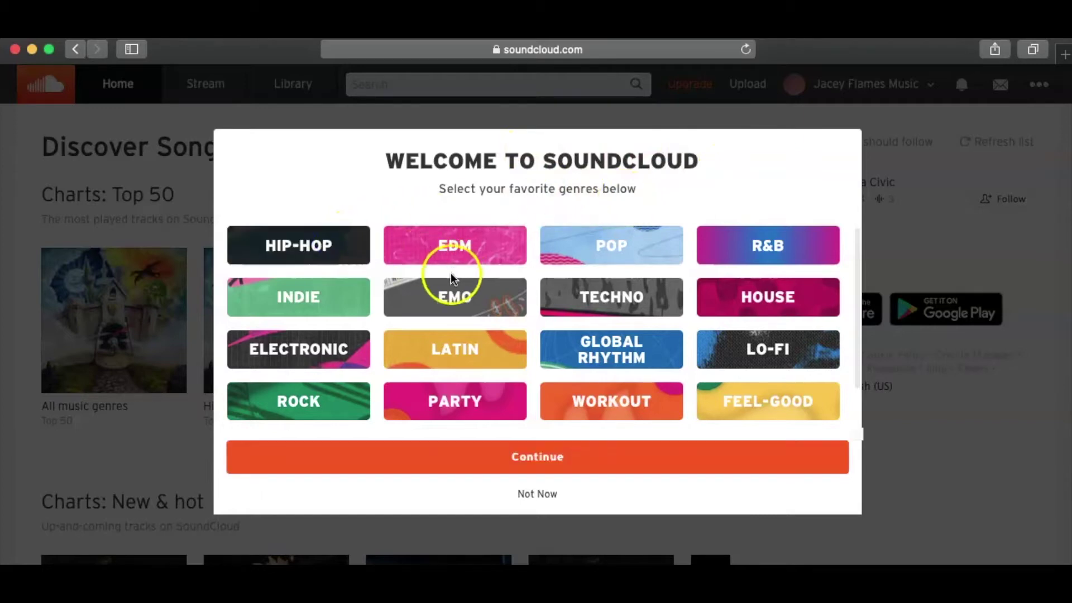
{"action": "left_click", "coordinate": [302, 404]}
{"action": "left_click", "coordinate": [799, 247]}
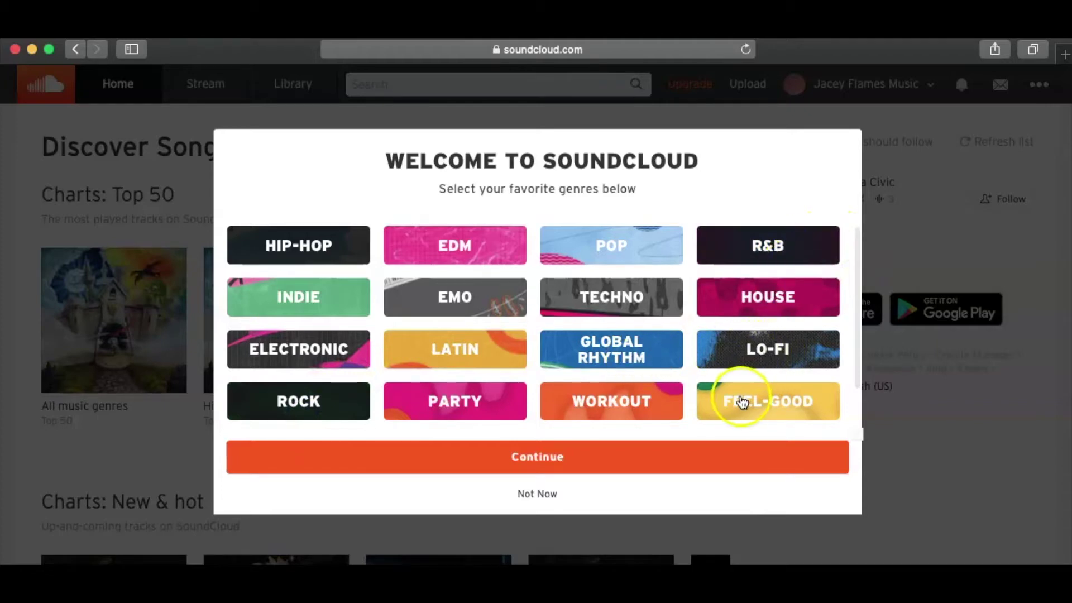
{"action": "left_click", "coordinate": [742, 402]}
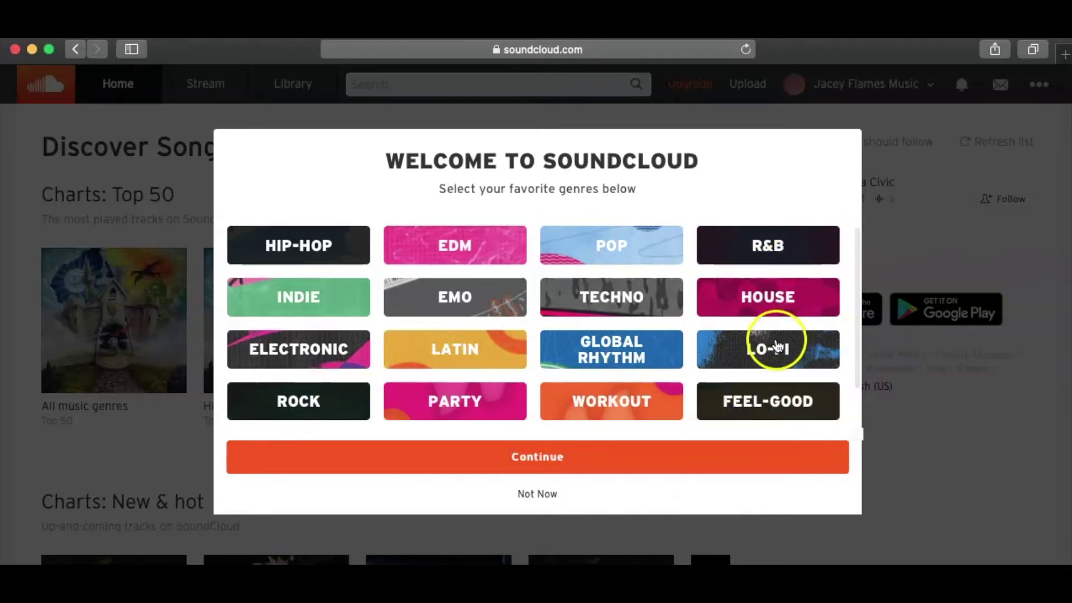
{"action": "left_click", "coordinate": [601, 249]}
{"action": "left_click", "coordinate": [765, 352]}
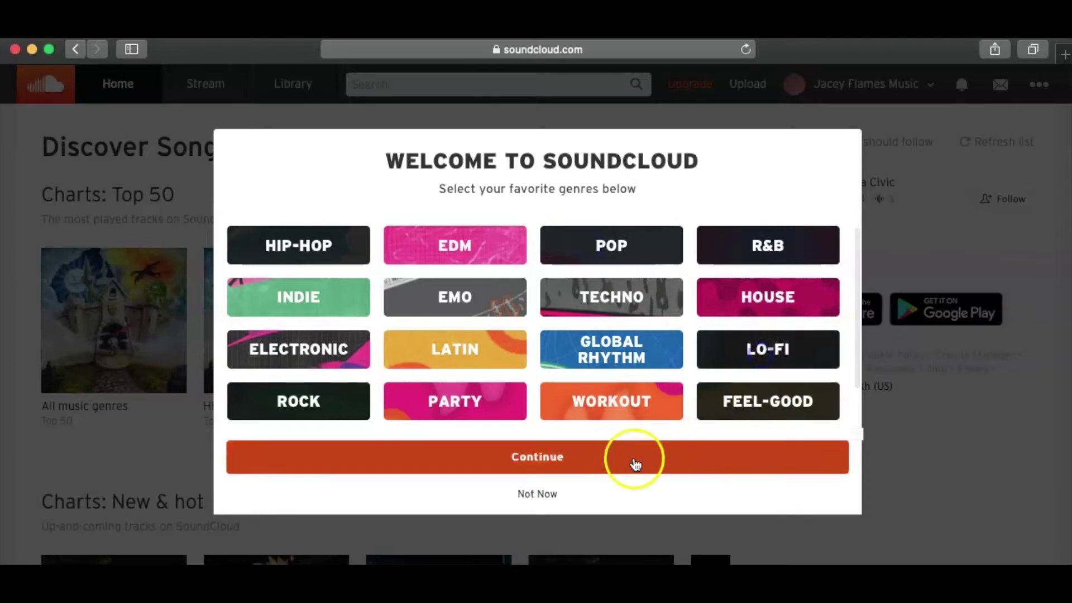
{"action": "left_click", "coordinate": [593, 461]}
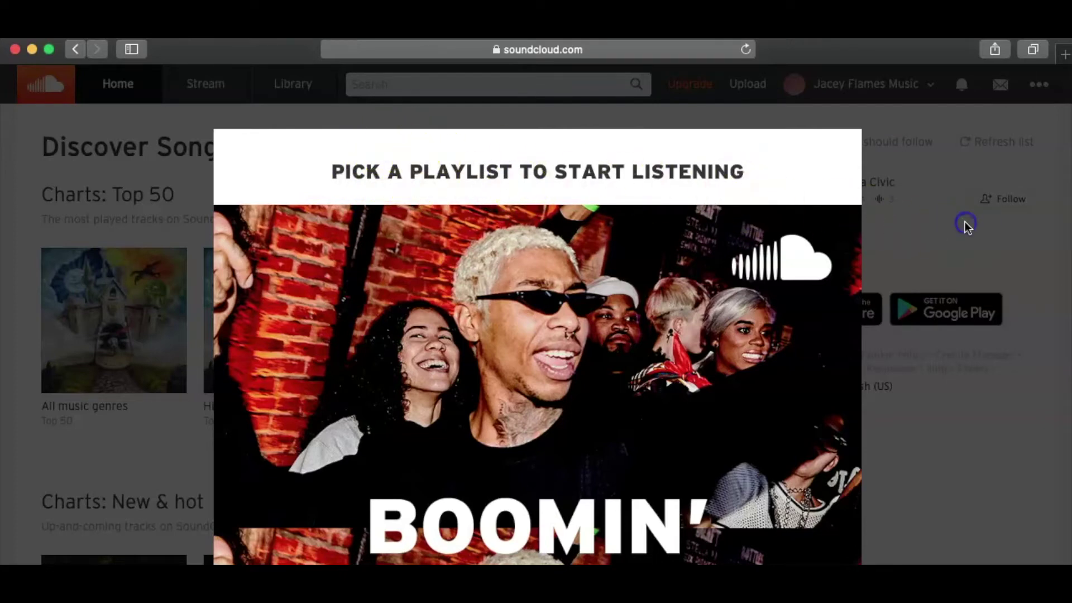
{"action": "left_click", "coordinate": [598, 414]}
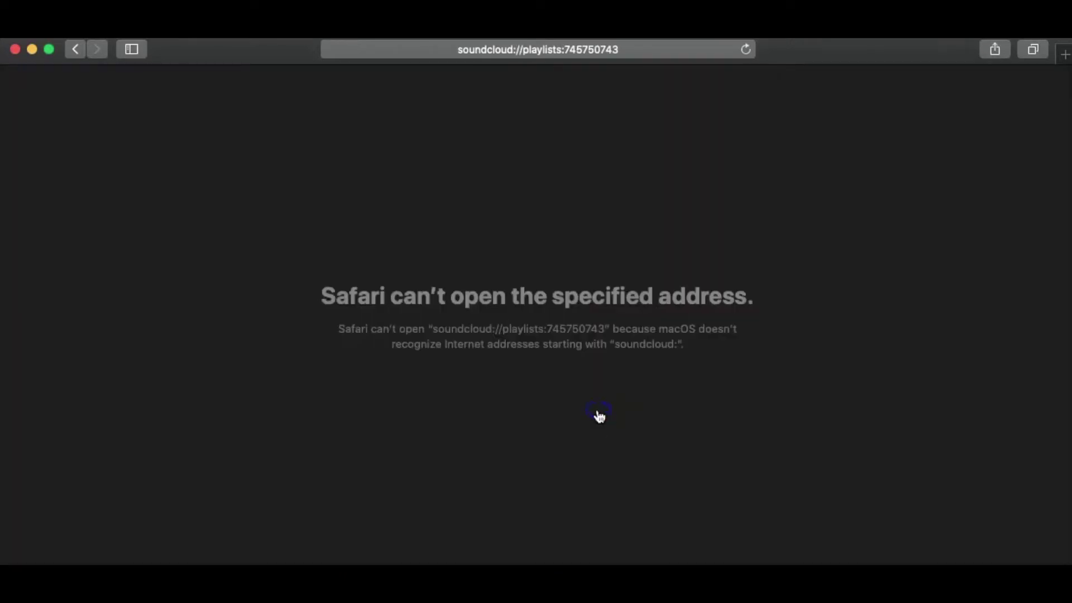
- Back out of the unopenable playlist link twice to the SoundCloud Discover page
{"action": "left_click", "coordinate": [73, 50]}
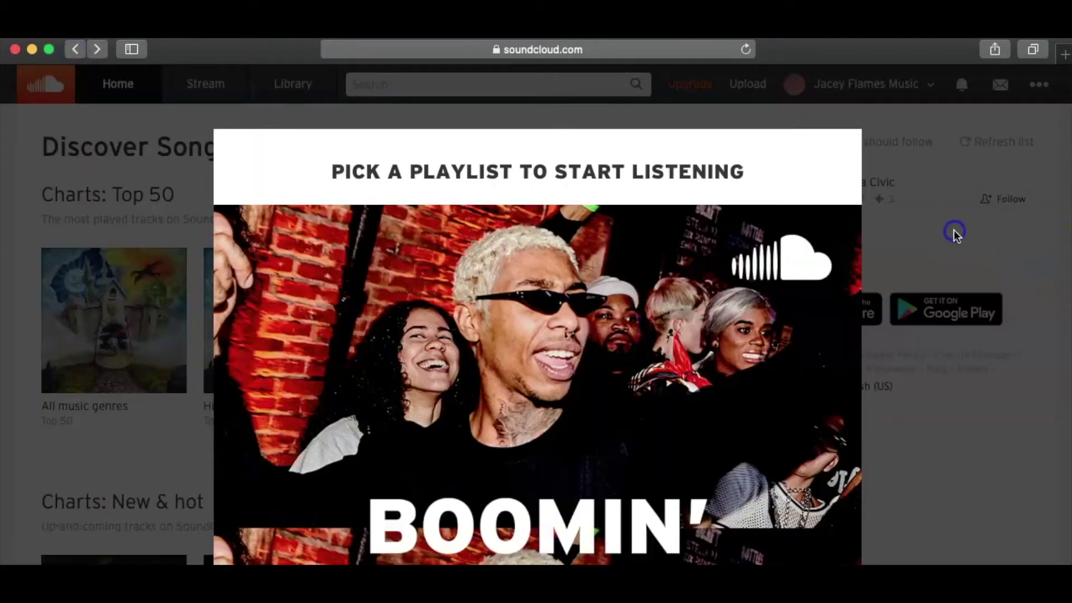
{"action": "left_click", "coordinate": [477, 543]}
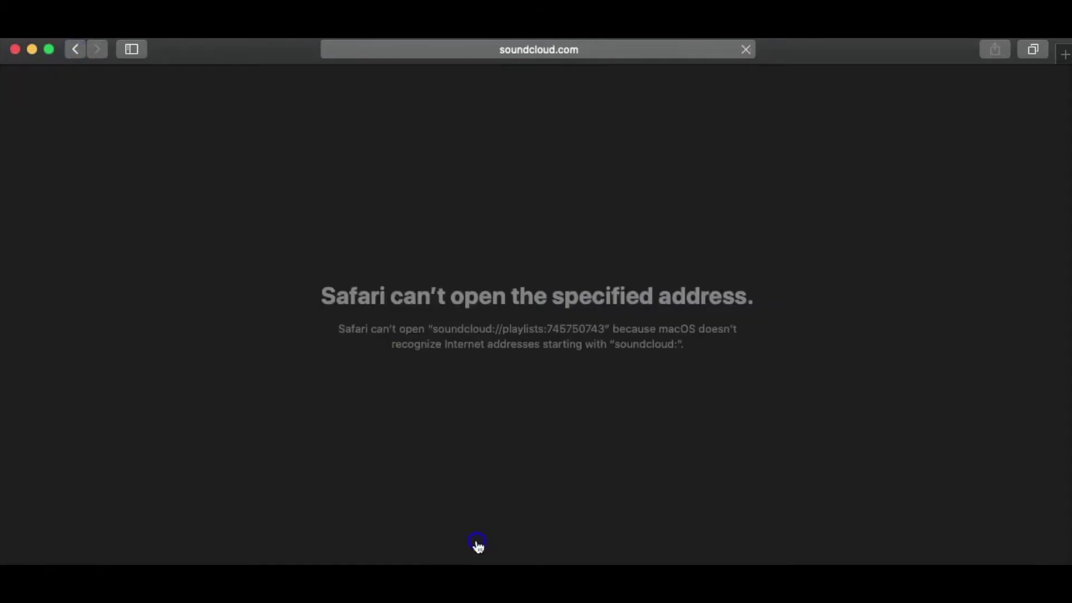
{"action": "left_click", "coordinate": [72, 51]}
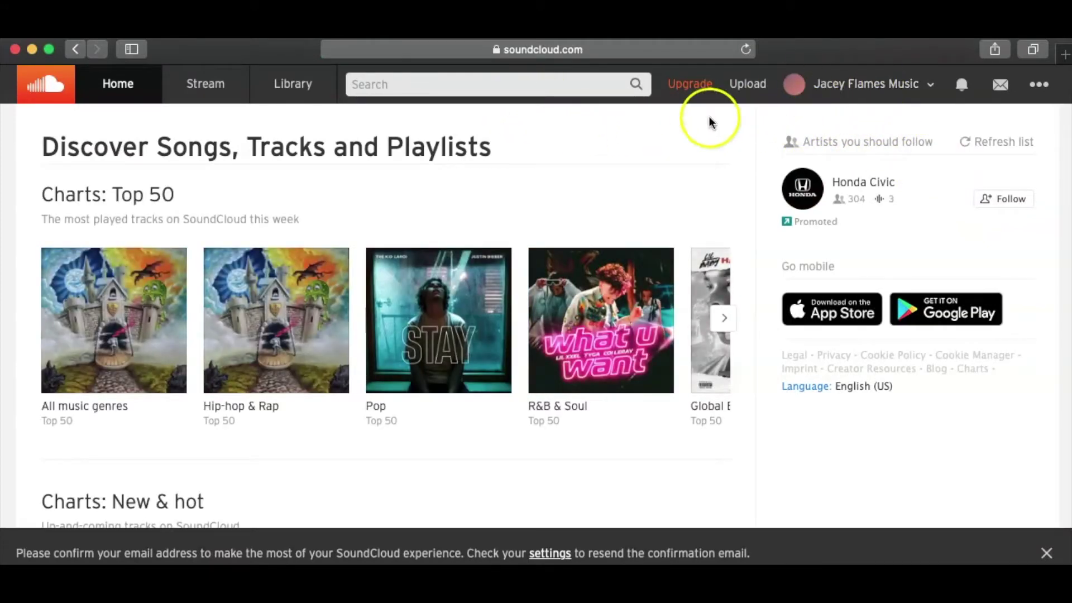
{"action": "left_click", "coordinate": [862, 91]}
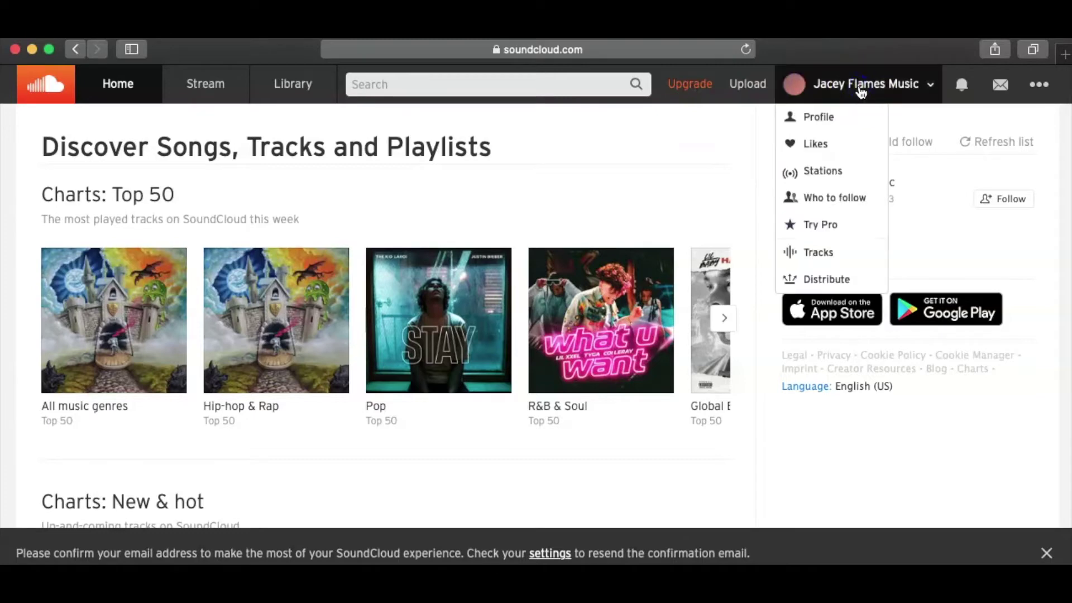
- Open the artist profile and view the enlarged profile picture
{"action": "left_click", "coordinate": [838, 116]}
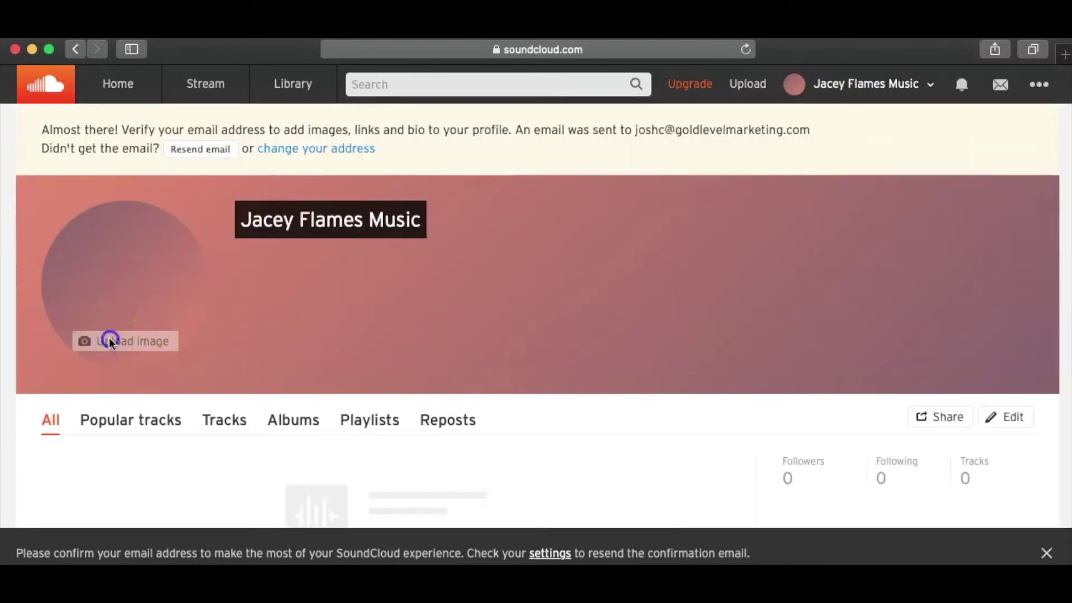
{"action": "left_click", "coordinate": [140, 340]}
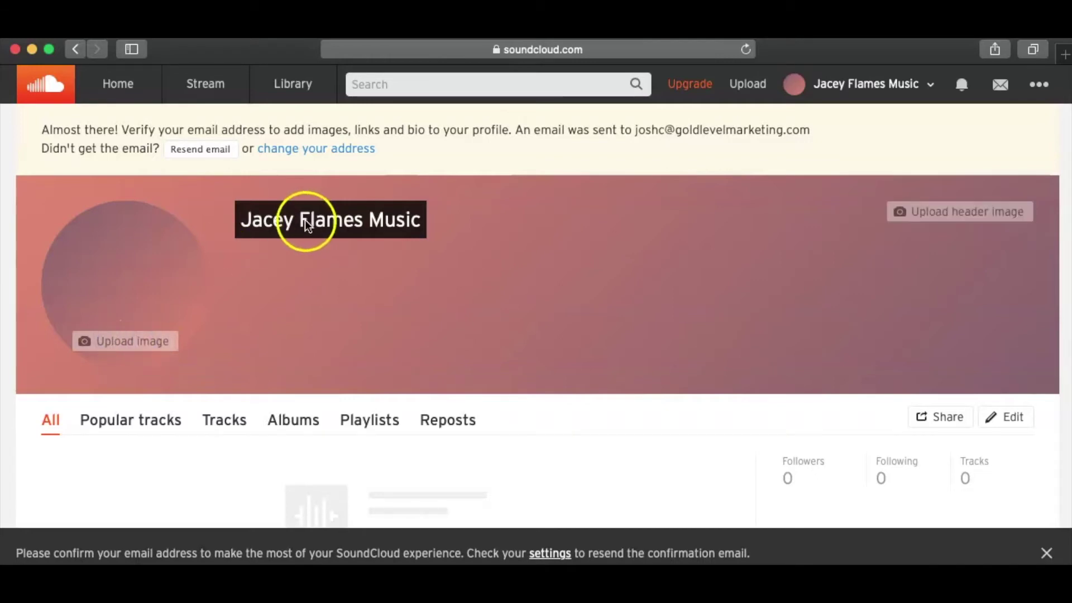
{"action": "scroll", "coordinate": [654, 328], "scroll_direction": "down", "scroll_amount": 5}
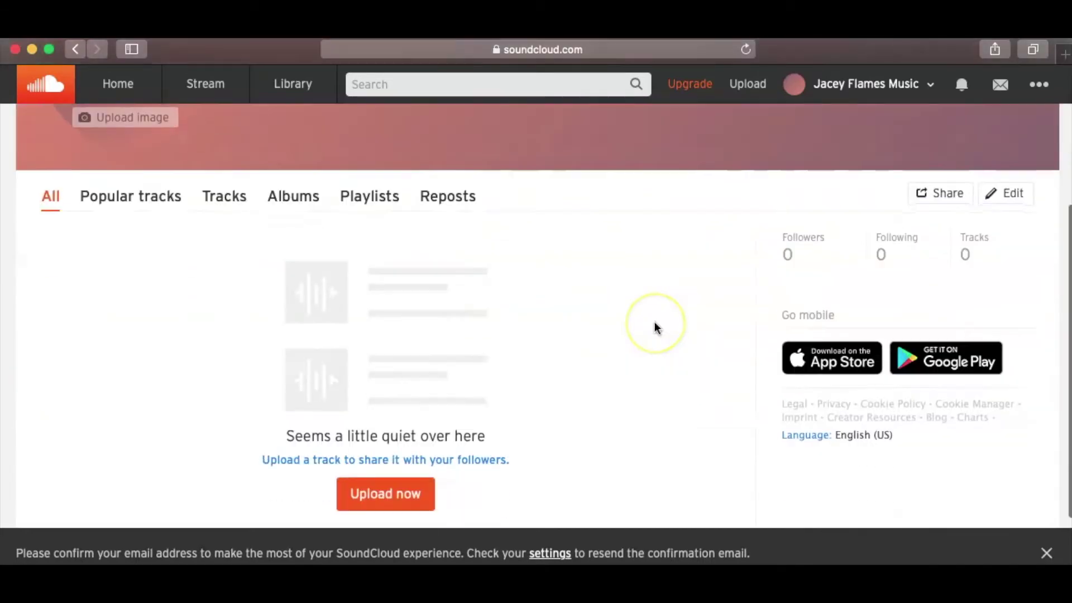
{"action": "scroll", "coordinate": [654, 327], "scroll_direction": "up", "scroll_amount": 5}
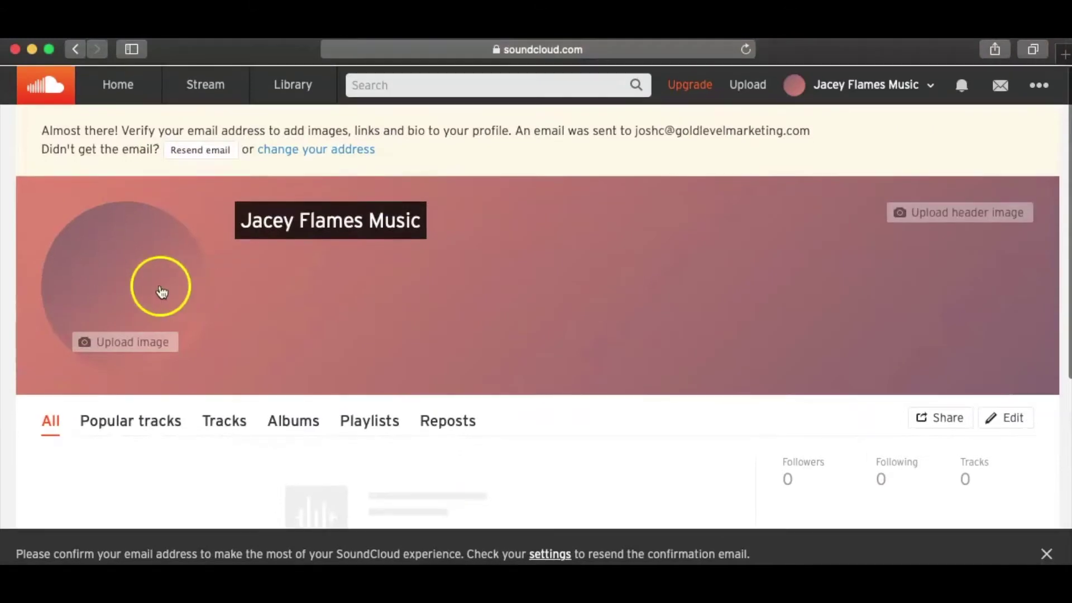
{"action": "left_click", "coordinate": [96, 361]}
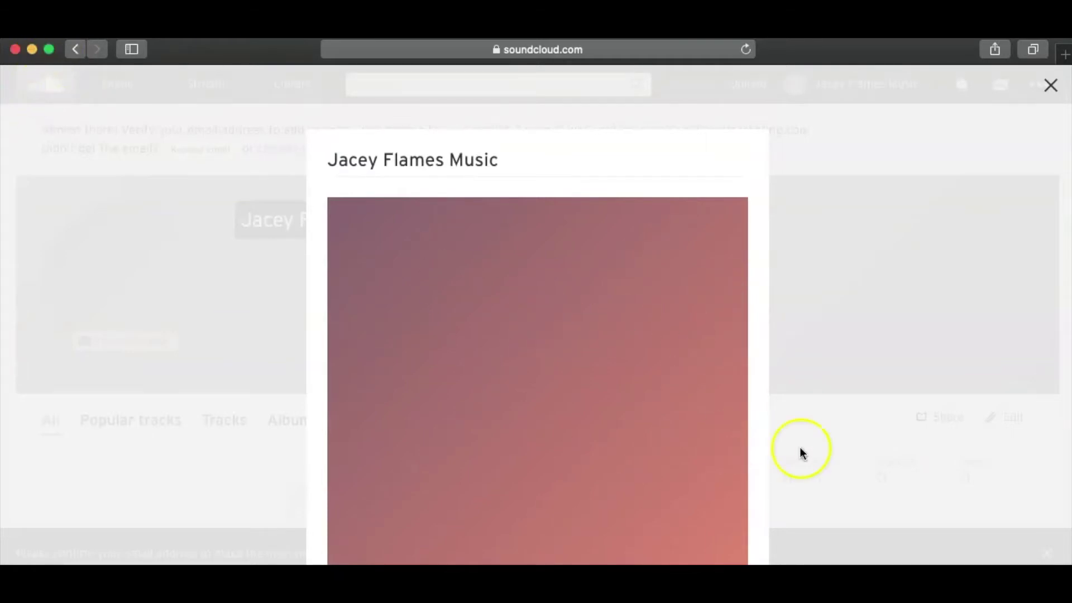
{"action": "left_click", "coordinate": [1051, 85]}
- Scroll the empty profile and go to the Upload page via Upload now
{"action": "scroll", "coordinate": [645, 272], "scroll_direction": "down", "scroll_amount": 5}
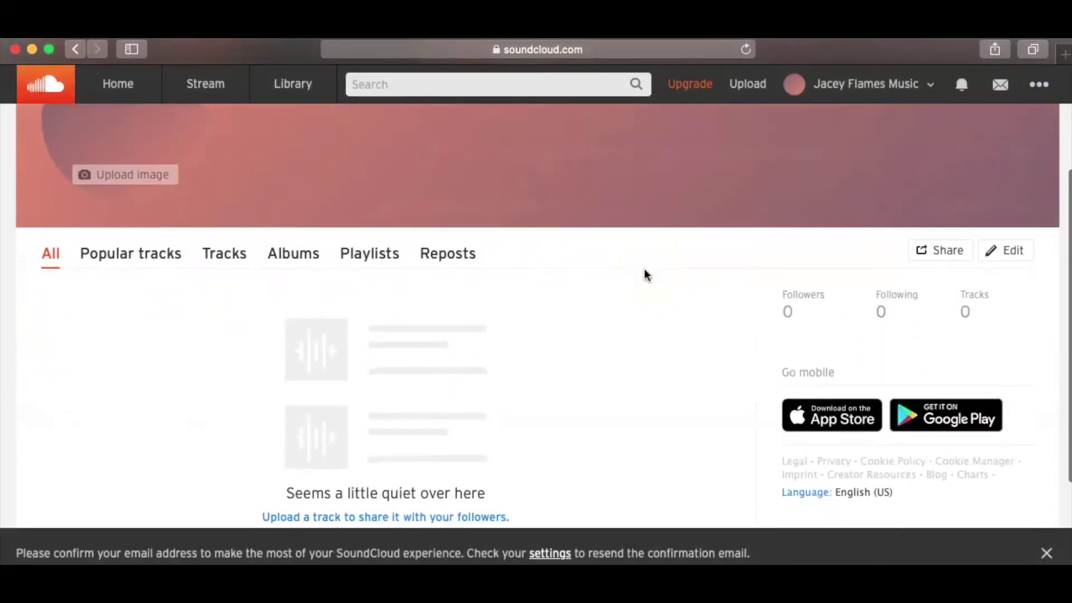
{"action": "scroll", "coordinate": [645, 274], "scroll_direction": "up", "scroll_amount": 5}
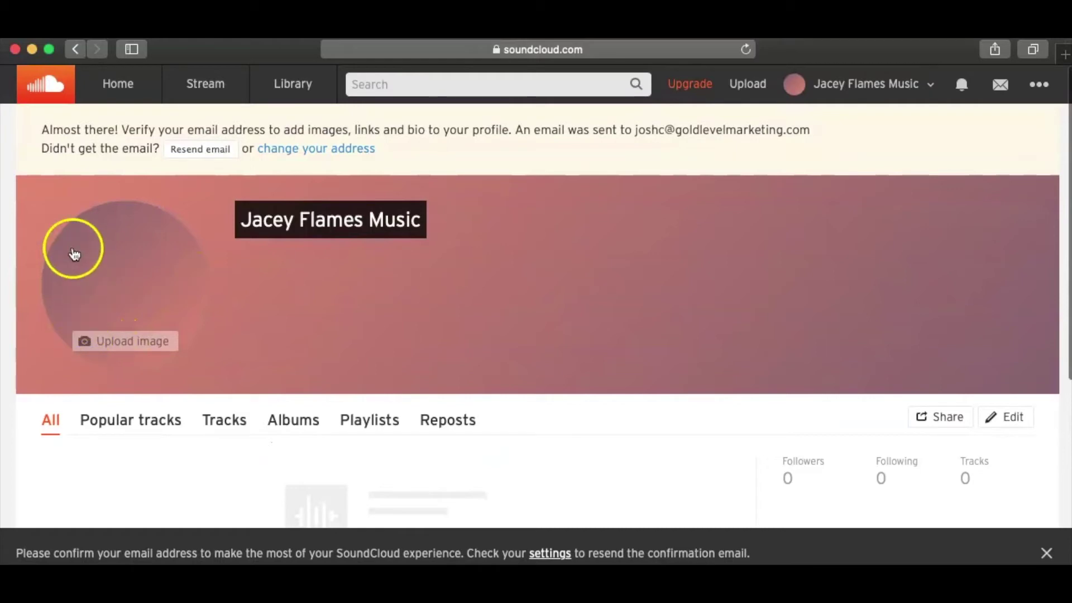
{"action": "mouse_move", "coordinate": [635, 272]}
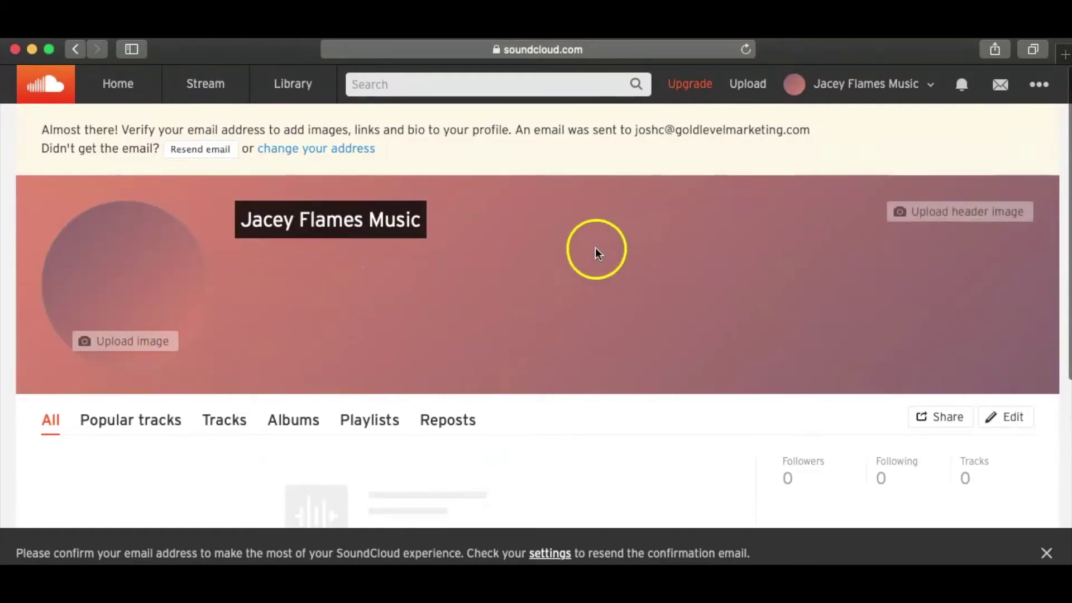
{"action": "scroll", "coordinate": [546, 424], "scroll_direction": "down", "scroll_amount": 5}
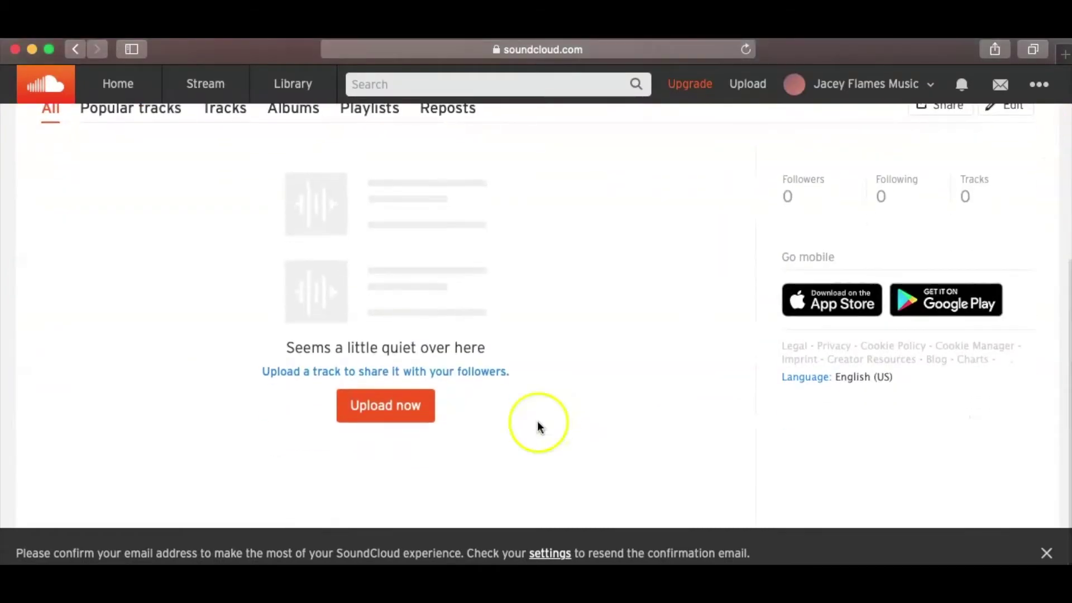
{"action": "left_click", "coordinate": [382, 407]}
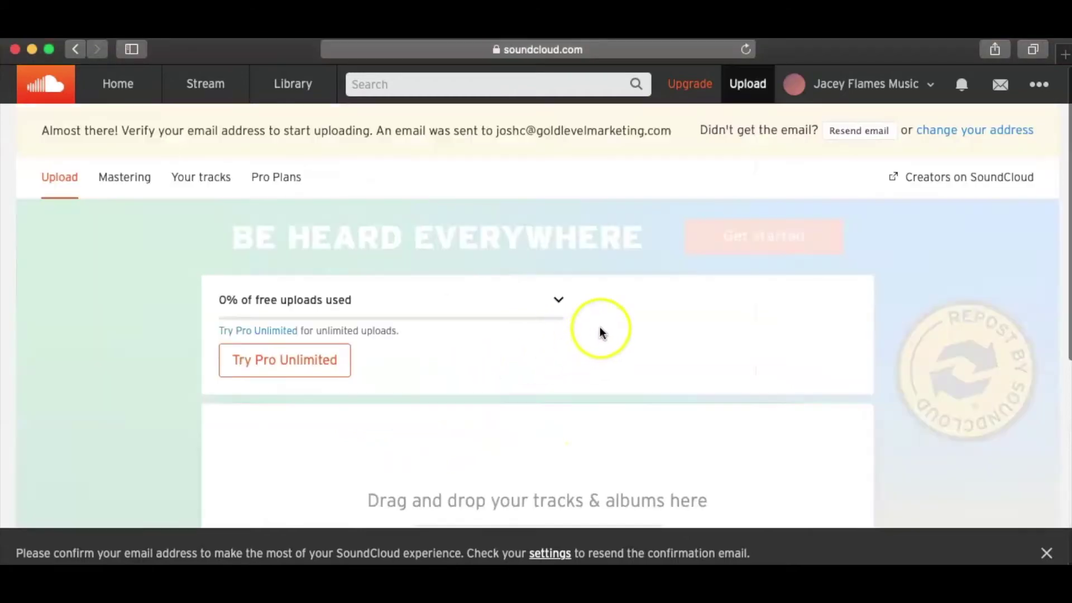
- Open Pro Plans pricing: Basic free, Pro Unlimited $12/month, Repost $2.50/month
{"action": "scroll", "coordinate": [653, 319], "scroll_direction": "down", "scroll_amount": 2}
{"action": "scroll", "coordinate": [653, 320], "scroll_direction": "up", "scroll_amount": 2}
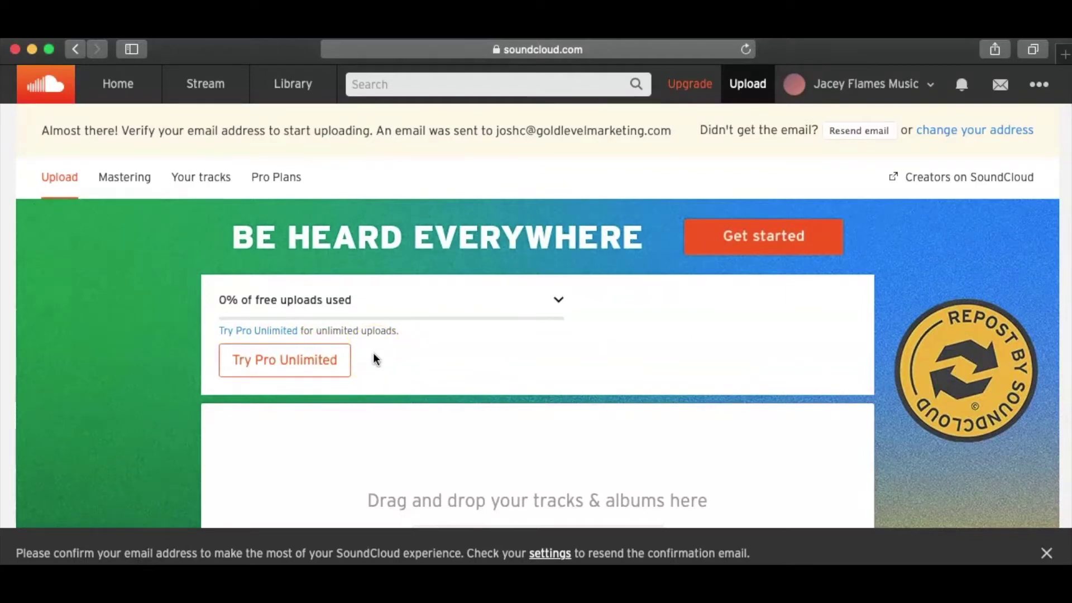
{"action": "left_click", "coordinate": [285, 176]}
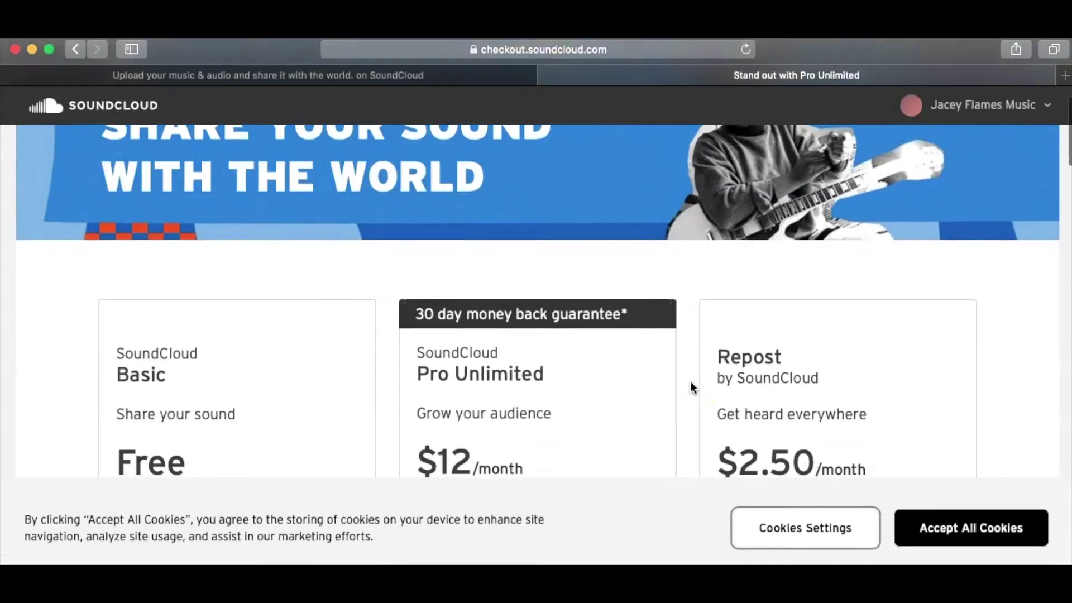
{"action": "scroll", "coordinate": [691, 387], "scroll_direction": "up", "scroll_amount": 1}
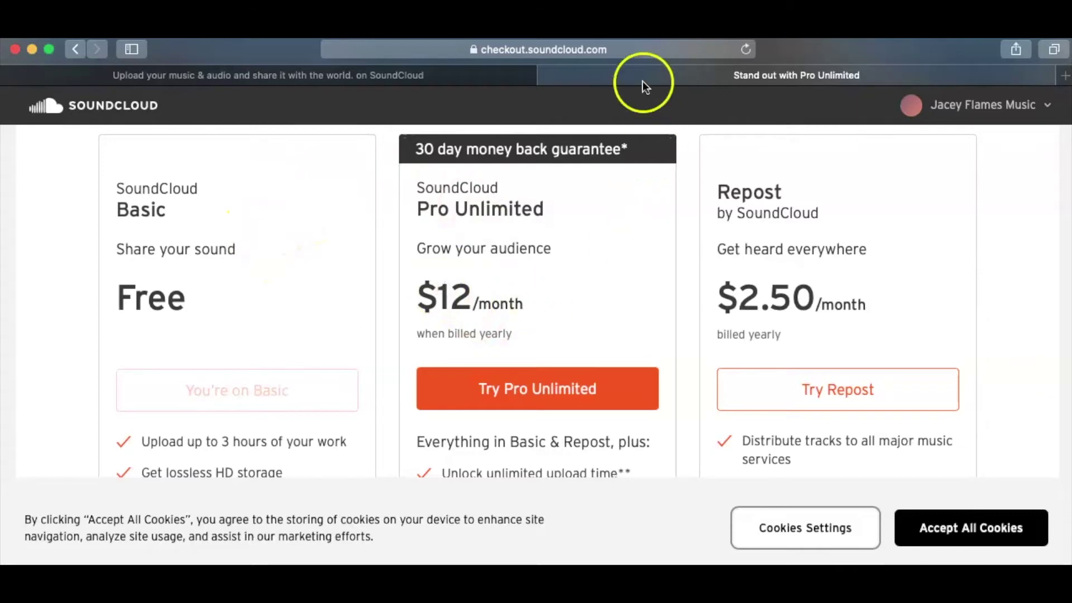
- Return to the Upload page and toggle making a playlist from multiple files
{"action": "left_click", "coordinate": [549, 75]}
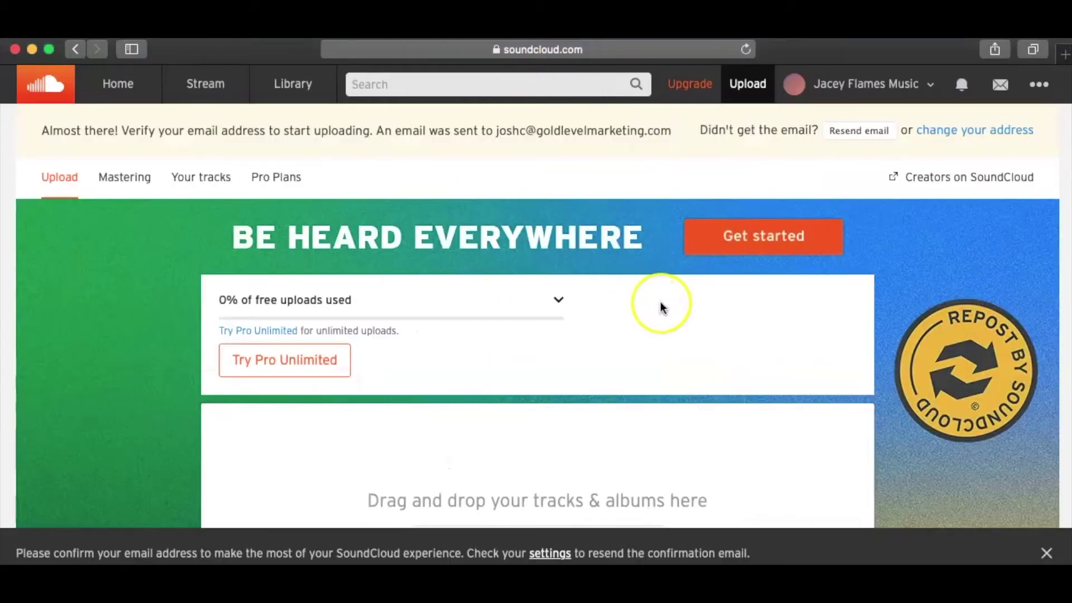
{"action": "scroll", "coordinate": [661, 304], "scroll_direction": "down", "scroll_amount": 5}
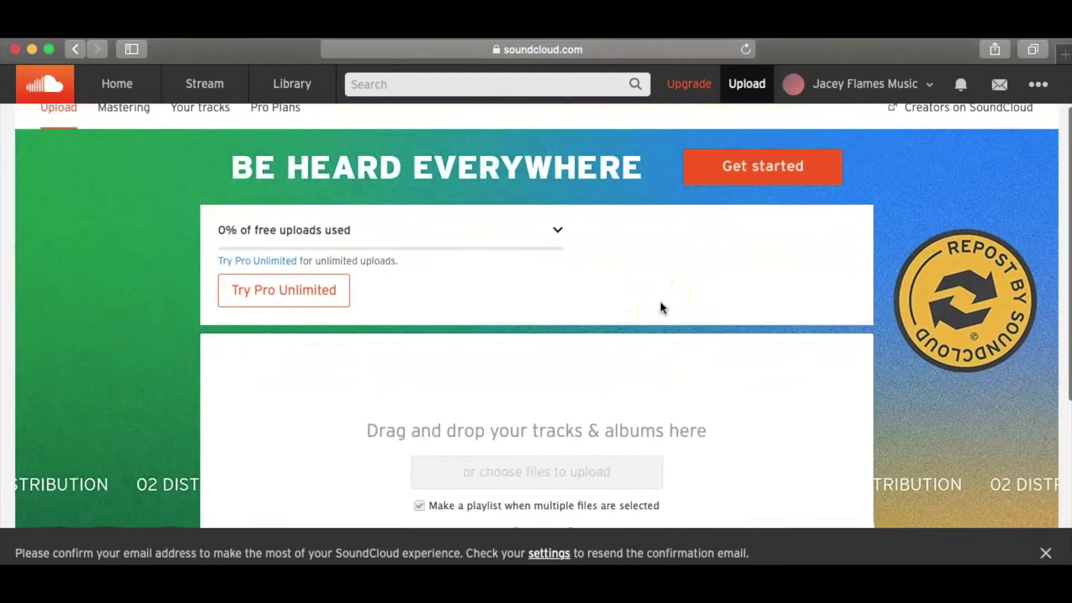
{"action": "scroll", "coordinate": [660, 302], "scroll_direction": "down", "scroll_amount": 3}
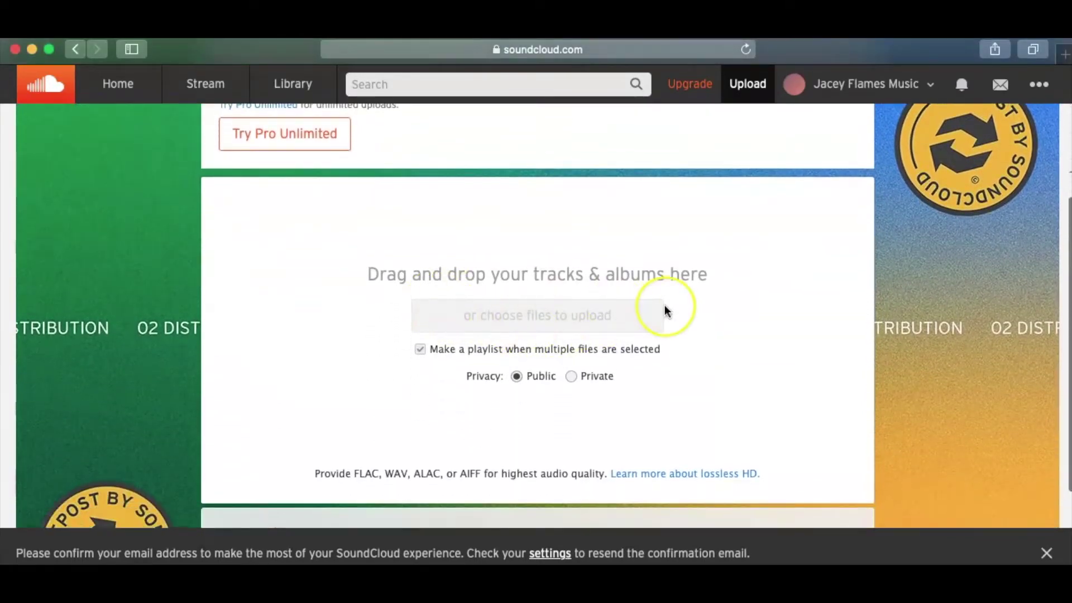
{"action": "scroll", "coordinate": [664, 306], "scroll_direction": "down", "scroll_amount": 3}
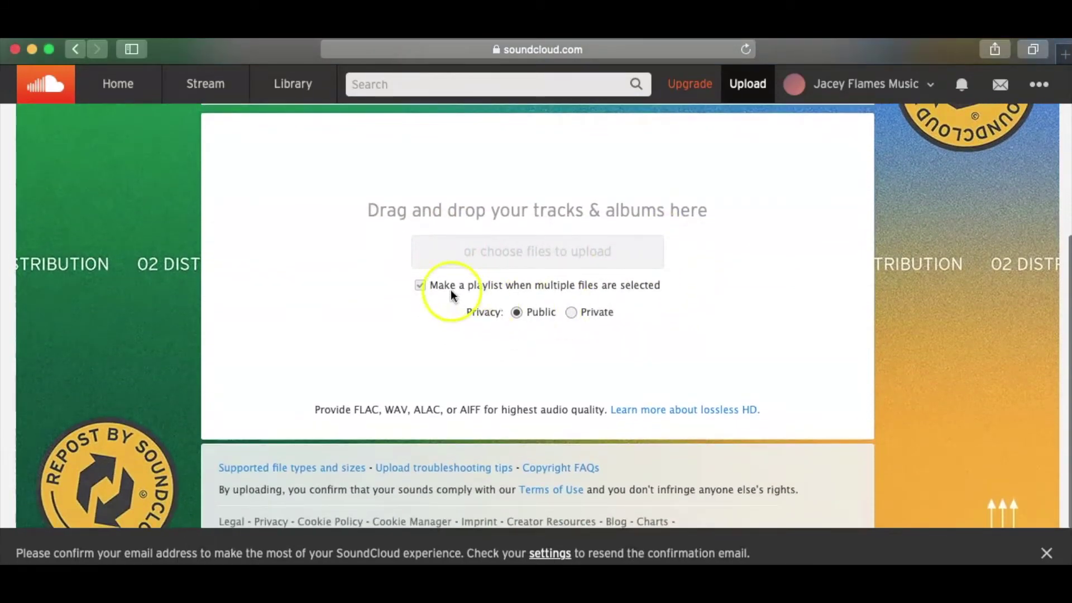
{"action": "left_click", "coordinate": [420, 285]}
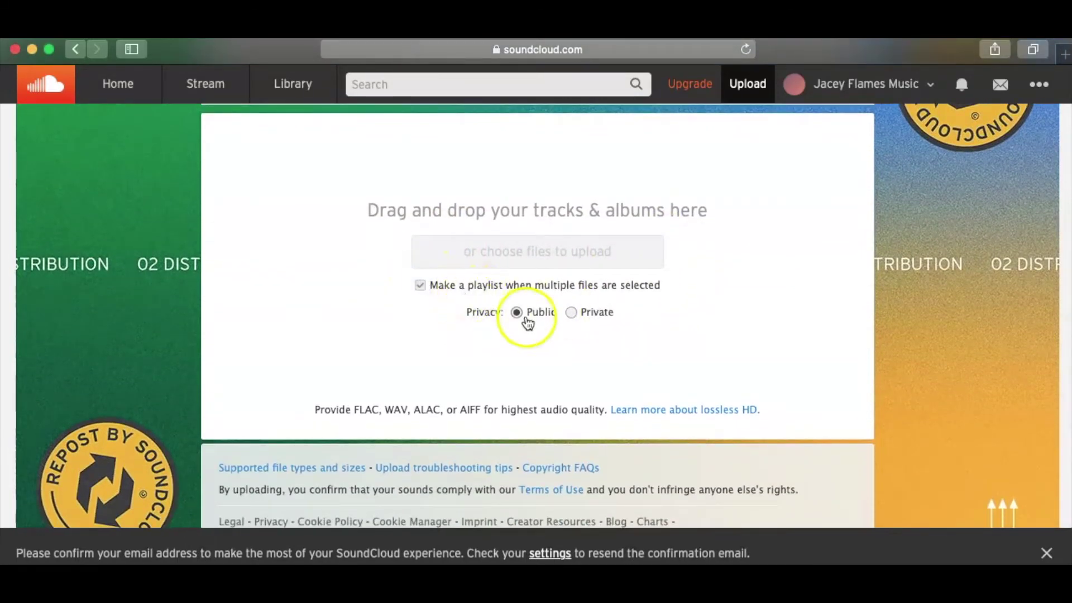
{"action": "scroll", "coordinate": [457, 285], "scroll_direction": "up", "scroll_amount": 3}
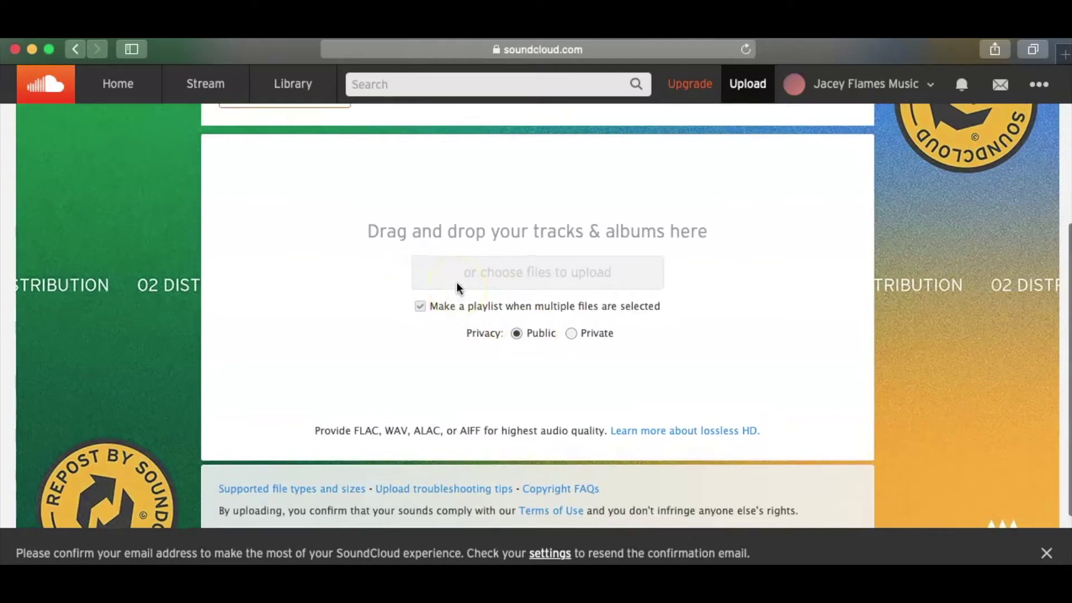
{"action": "scroll", "coordinate": [457, 282], "scroll_direction": "up", "scroll_amount": 5}
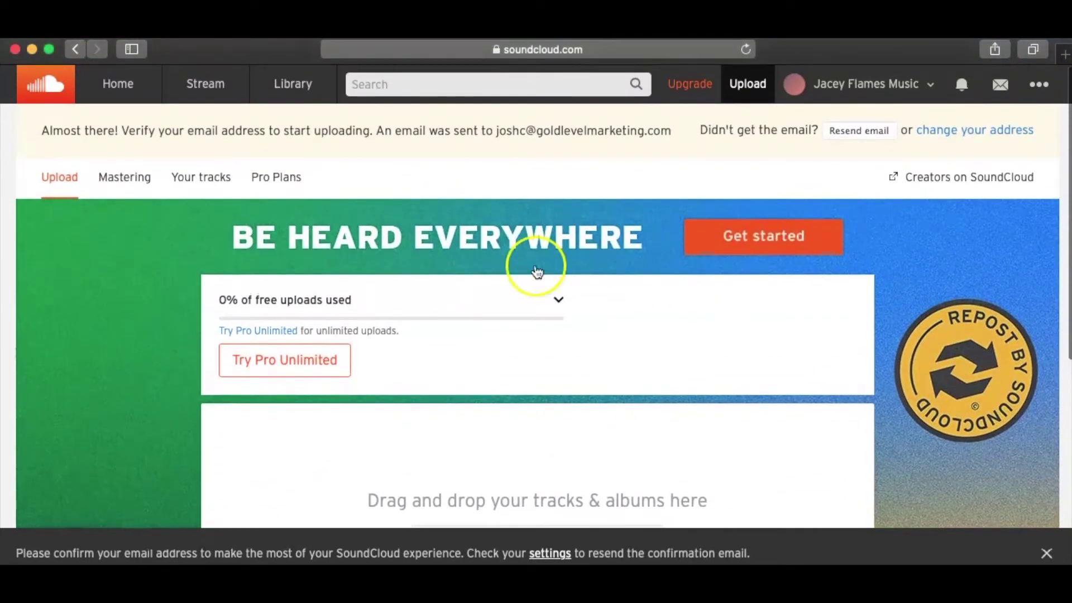
- Browse the Repost by SoundCloud distribution page, then return to uploading
{"action": "left_click", "coordinate": [758, 238]}
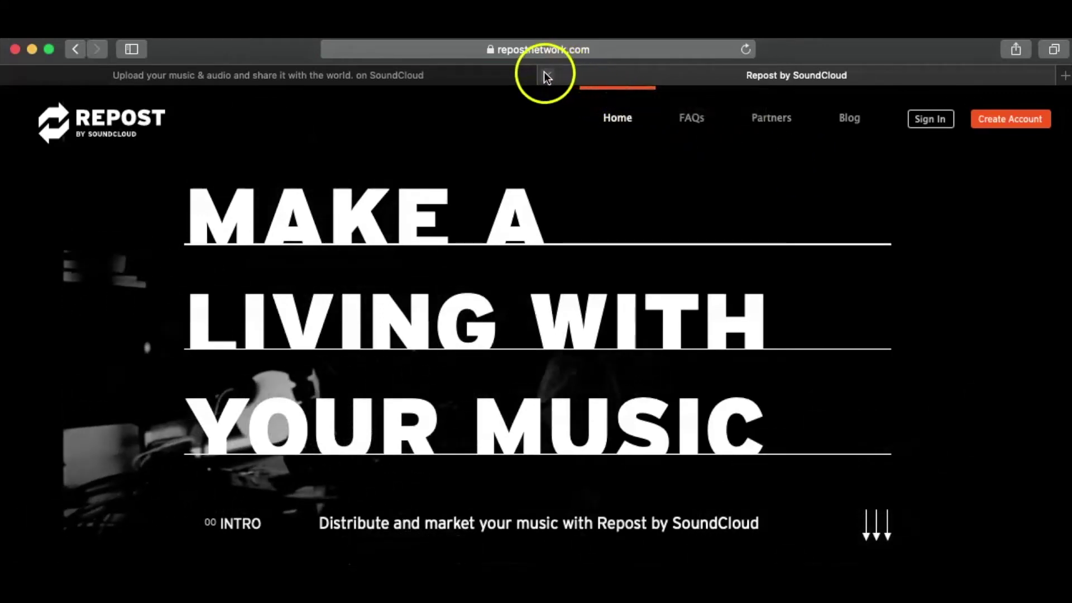
{"action": "scroll", "coordinate": [408, 326], "scroll_direction": "down", "scroll_amount": 5}
{"action": "scroll", "coordinate": [408, 326], "scroll_direction": "down", "scroll_amount": 4}
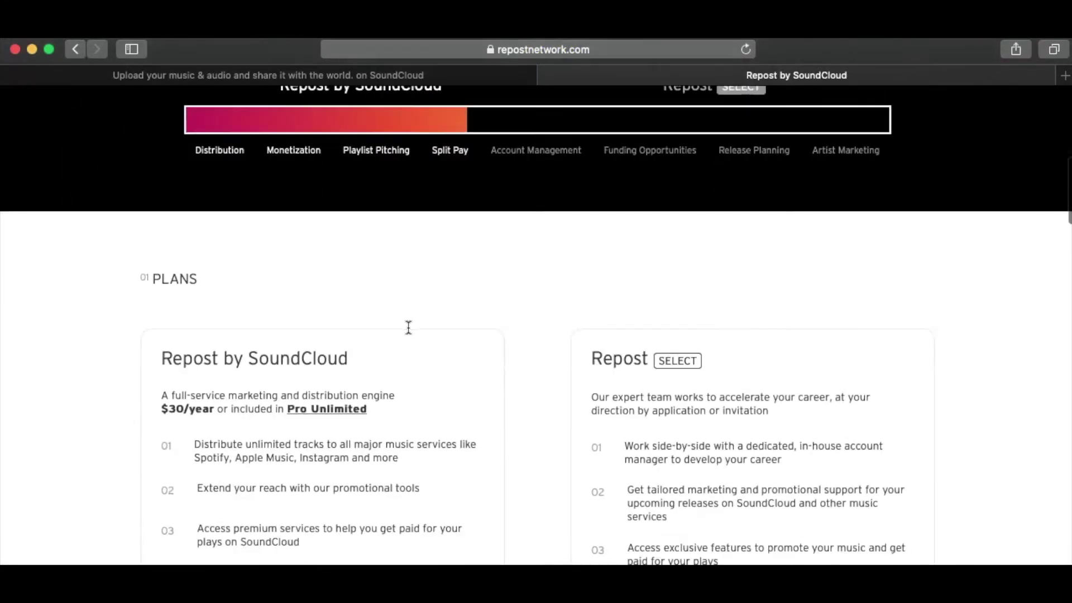
{"action": "scroll", "coordinate": [408, 327], "scroll_direction": "up", "scroll_amount": 3}
{"action": "scroll", "coordinate": [409, 327], "scroll_direction": "up", "scroll_amount": 5}
{"action": "left_click", "coordinate": [546, 74]}
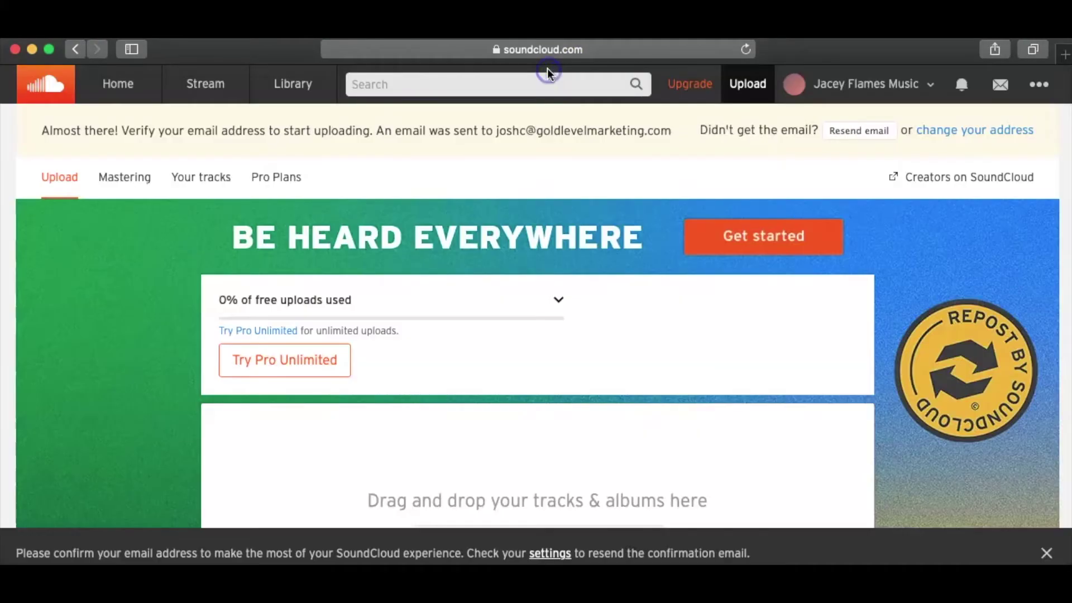
{"action": "scroll", "coordinate": [670, 377], "scroll_direction": "down", "scroll_amount": 5}
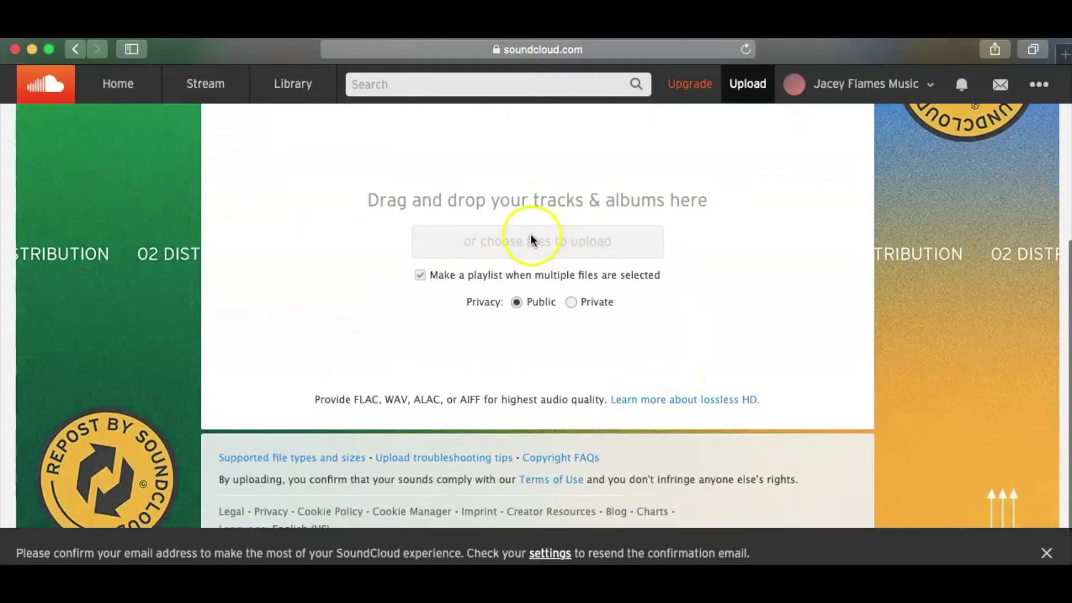
{"action": "scroll", "coordinate": [688, 300], "scroll_direction": "down", "scroll_amount": 2}
{"action": "scroll", "coordinate": [688, 305], "scroll_direction": "up", "scroll_amount": 5}
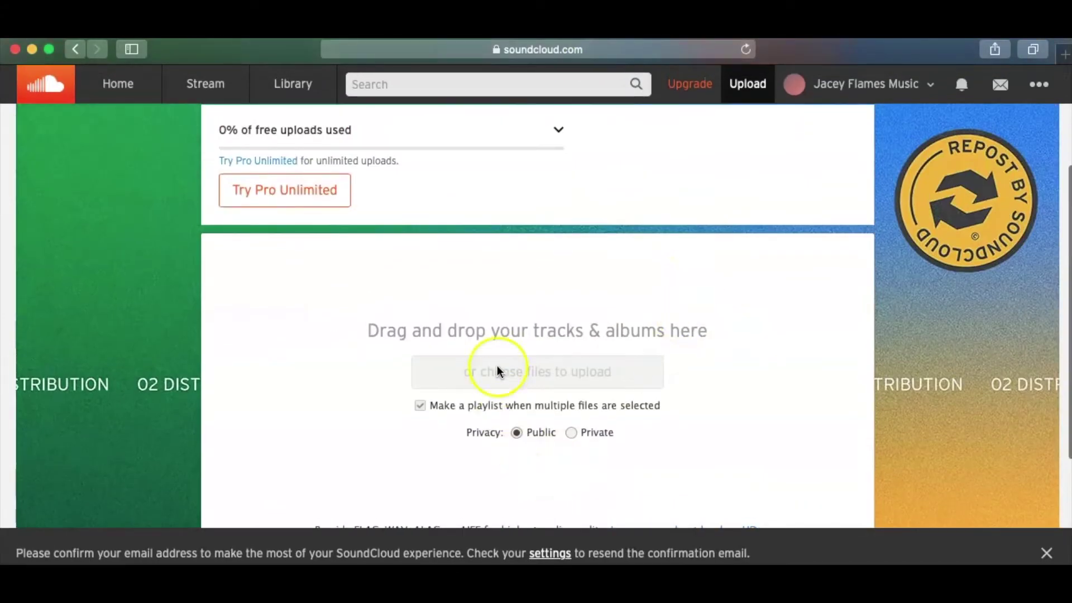
- Keep the upload public, glance at Mastering, and resend the verification email
{"action": "left_click", "coordinate": [570, 432]}
{"action": "left_click", "coordinate": [518, 433]}
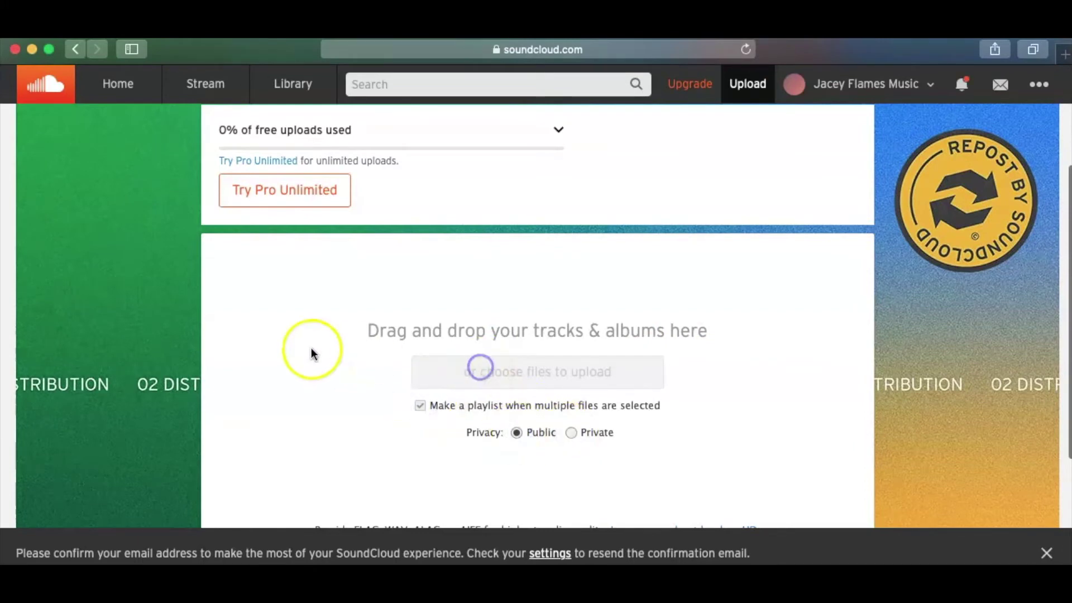
{"action": "scroll", "coordinate": [310, 353], "scroll_direction": "up", "scroll_amount": 3}
{"action": "left_click", "coordinate": [119, 183]}
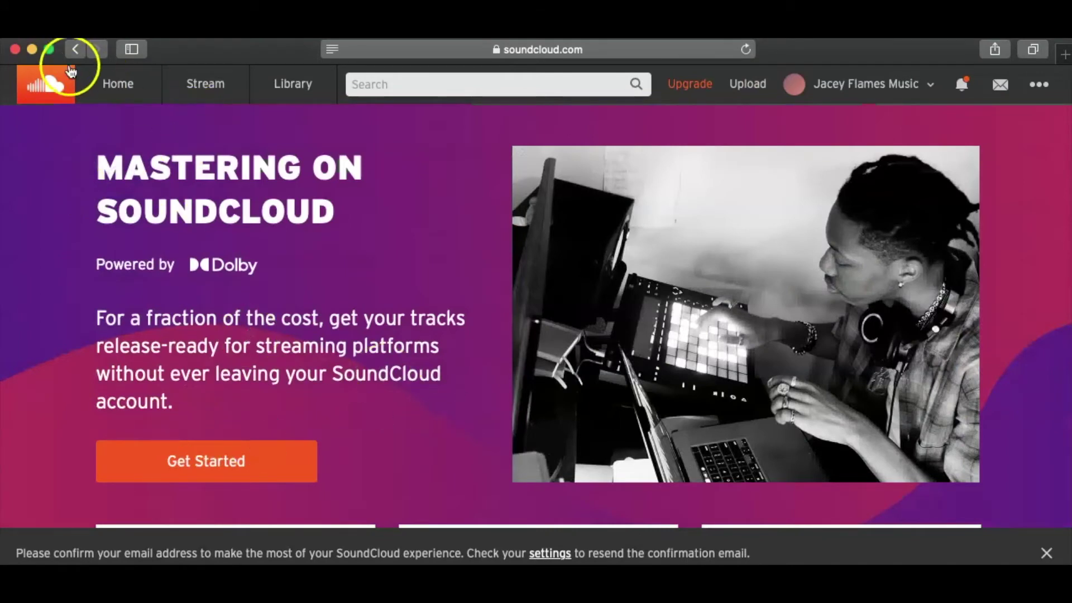
{"action": "key", "text": "super+bracketleft"}
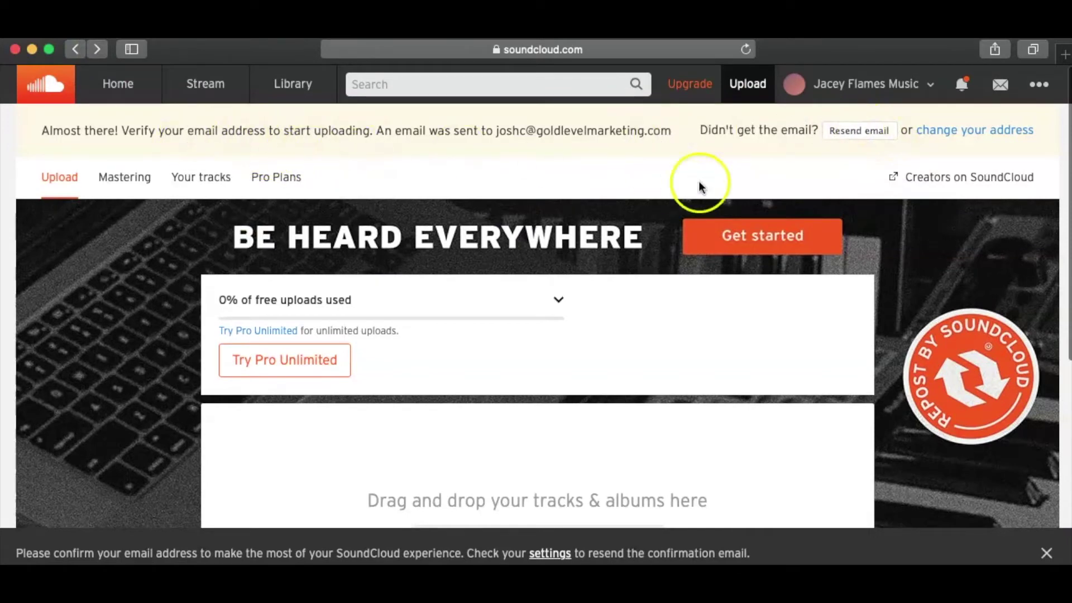
{"action": "left_click", "coordinate": [867, 133]}
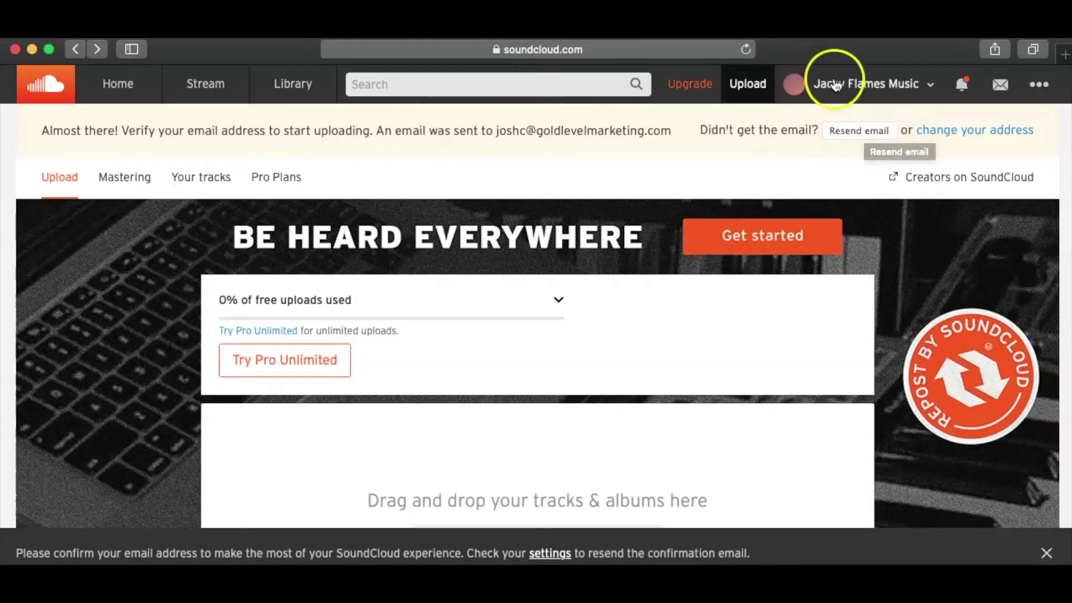
{"action": "left_click", "coordinate": [1066, 56]}
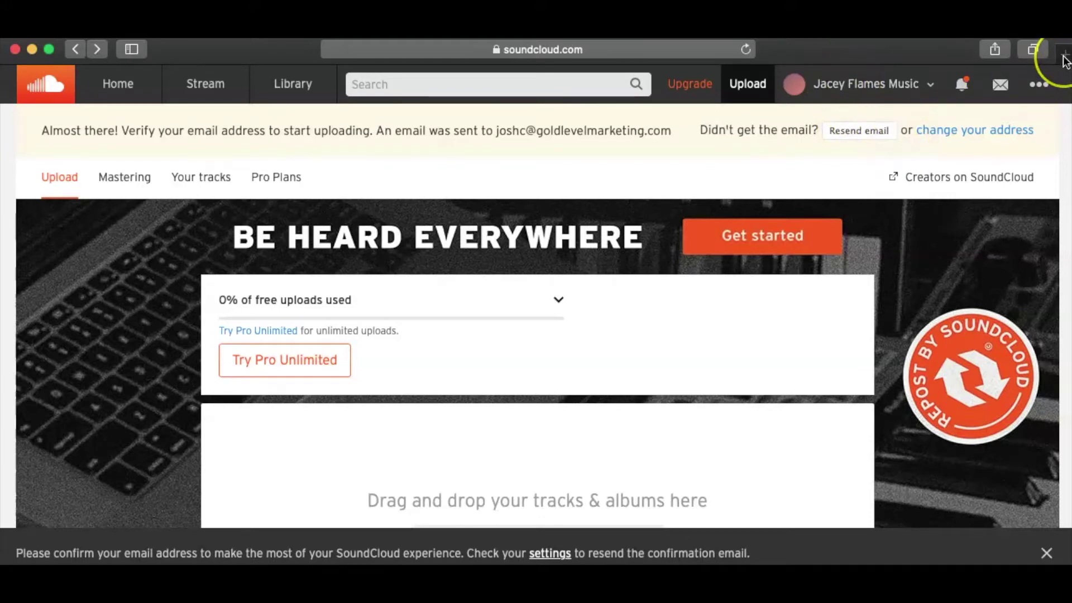
- Load google.com in the new tab and start signing in to Gmail
{"action": "left_click", "coordinate": [1066, 55]}
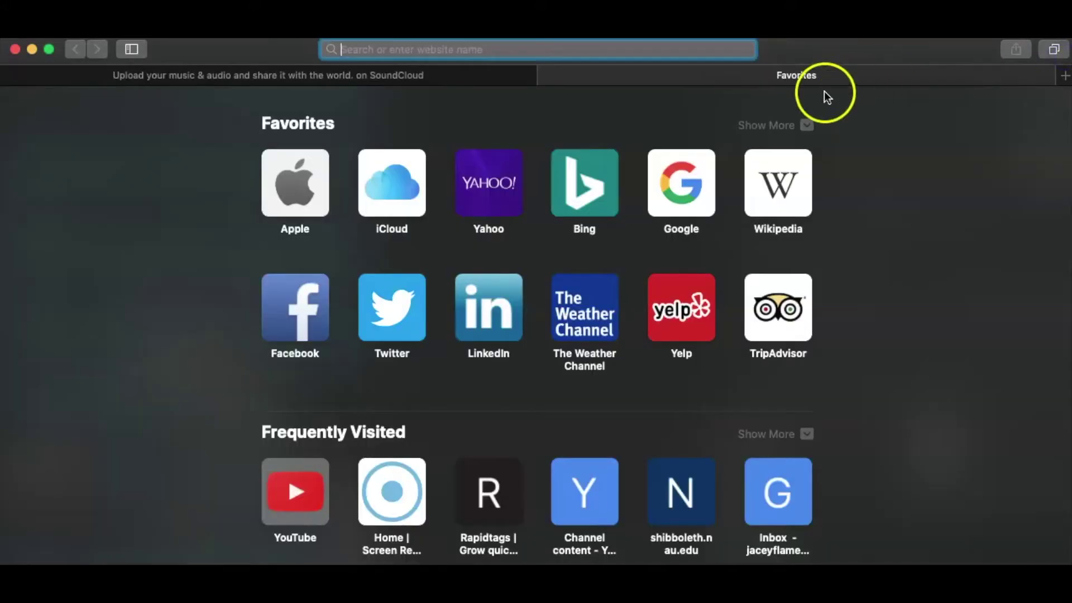
{"action": "type", "text": "google.com"}
{"action": "key", "text": "Return"}
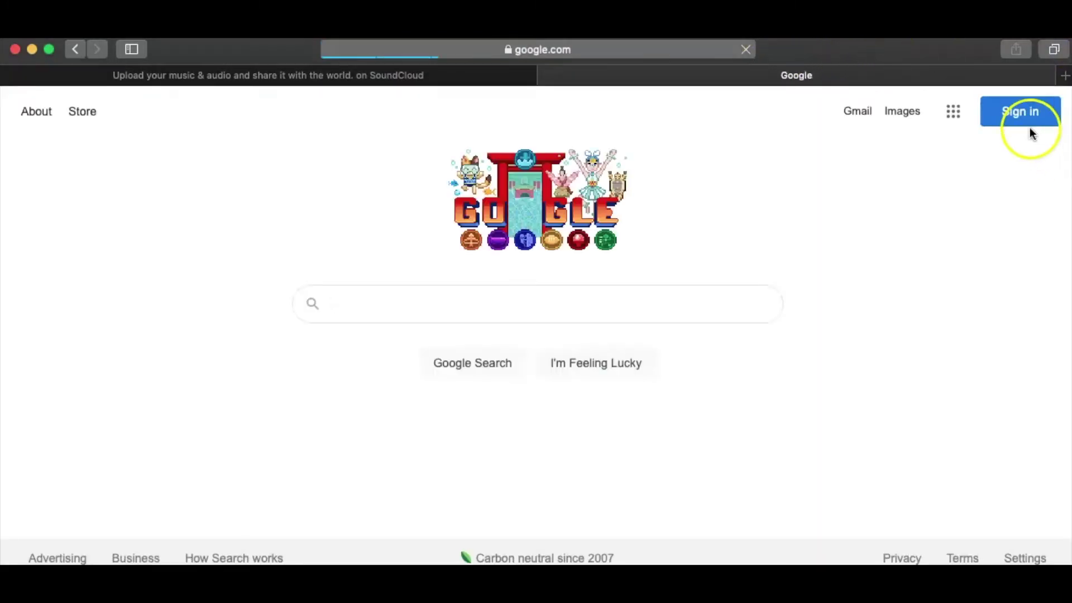
{"action": "left_click", "coordinate": [1021, 117]}
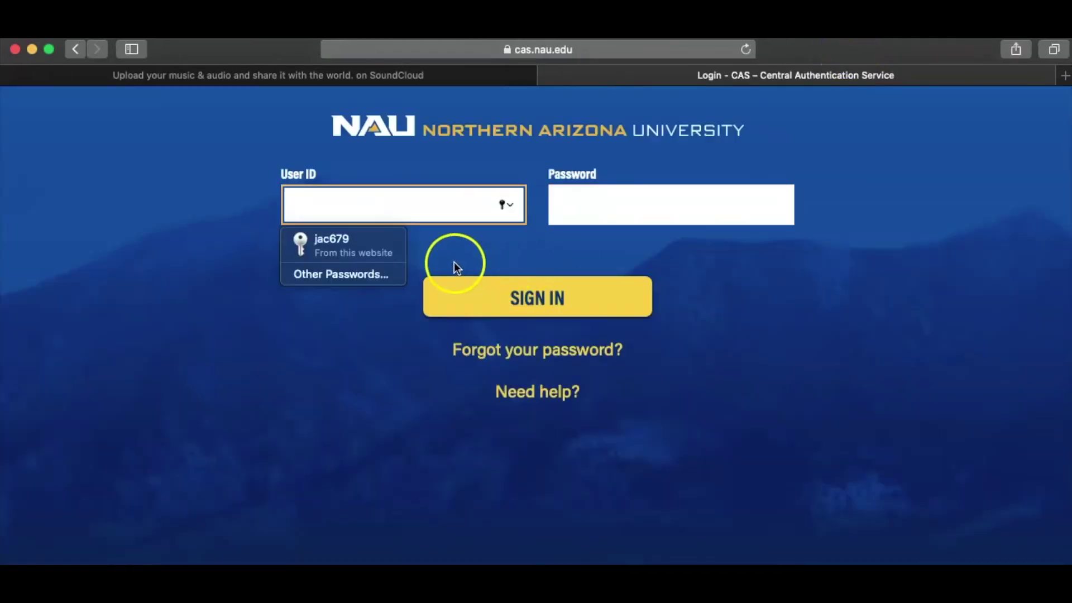
- Sign in through the NAU login with the saved account, retyping the password
{"action": "left_click", "coordinate": [346, 250]}
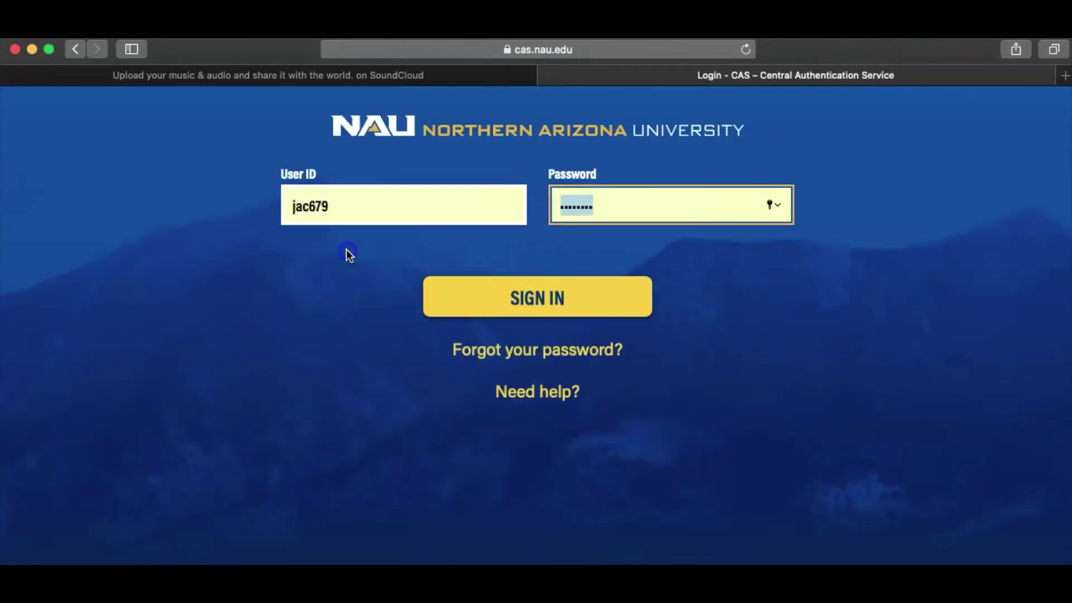
{"action": "left_click", "coordinate": [535, 286]}
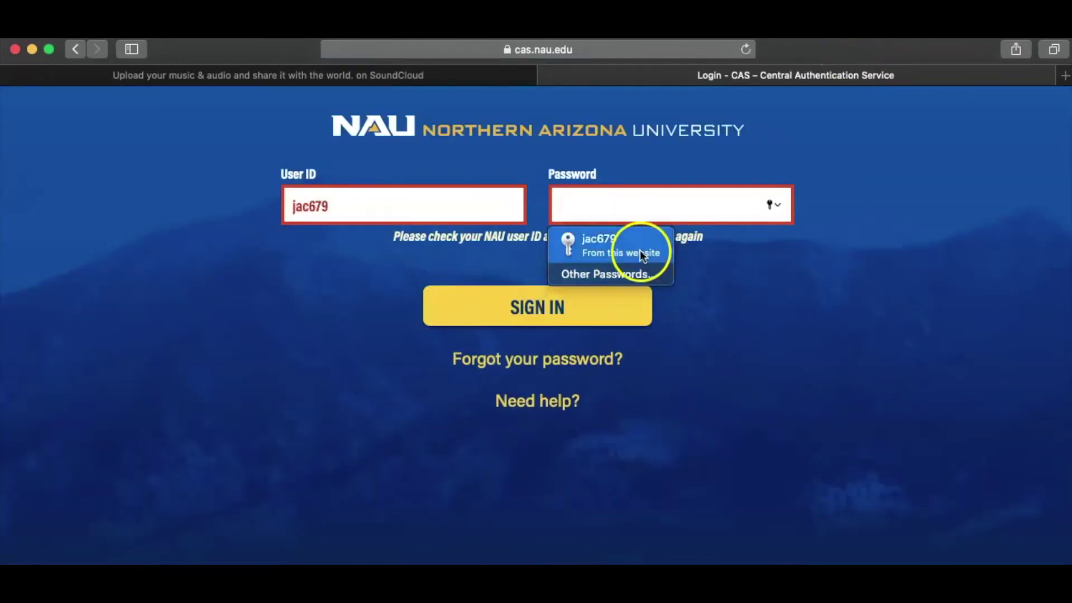
{"action": "left_click", "coordinate": [641, 254]}
{"action": "left_click", "coordinate": [618, 307]}
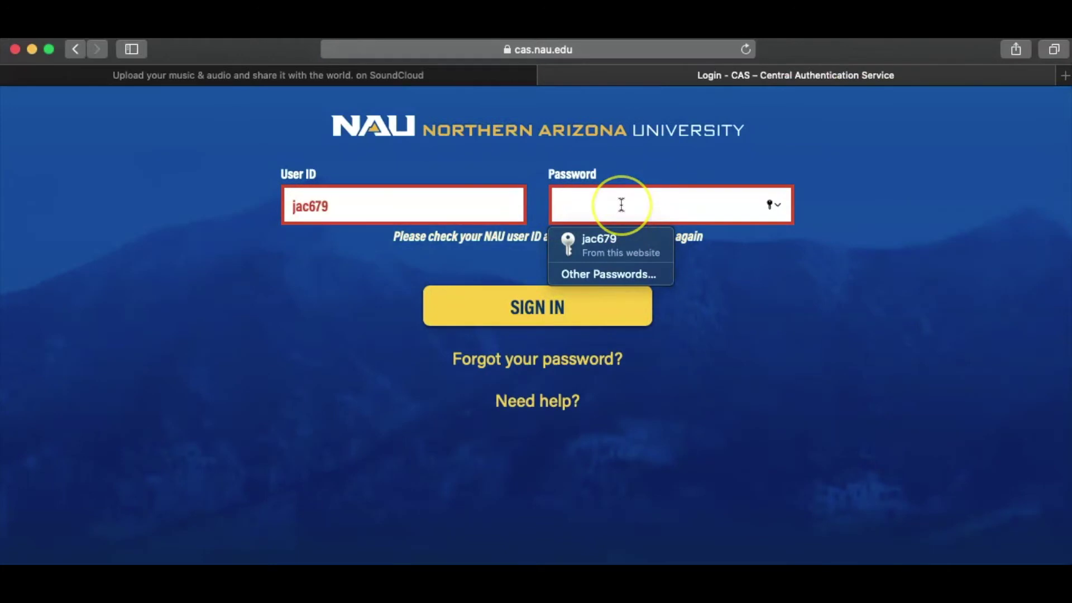
{"action": "type", "text": "•••"}
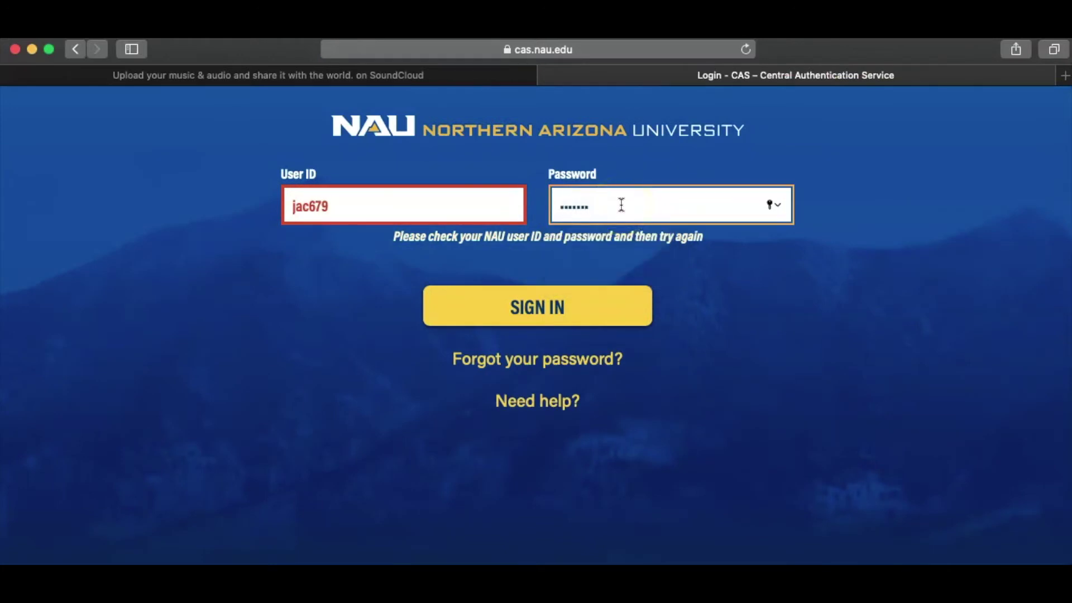
{"action": "left_click", "coordinate": [545, 306]}
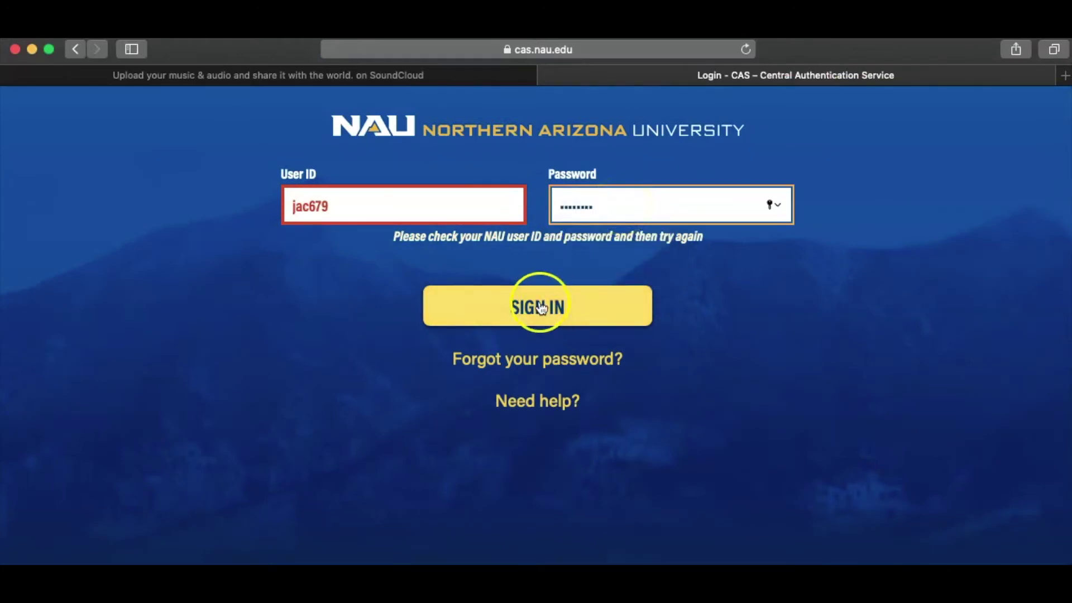
{"action": "left_click", "coordinate": [612, 210]}
{"action": "type", "text": "•••••"}
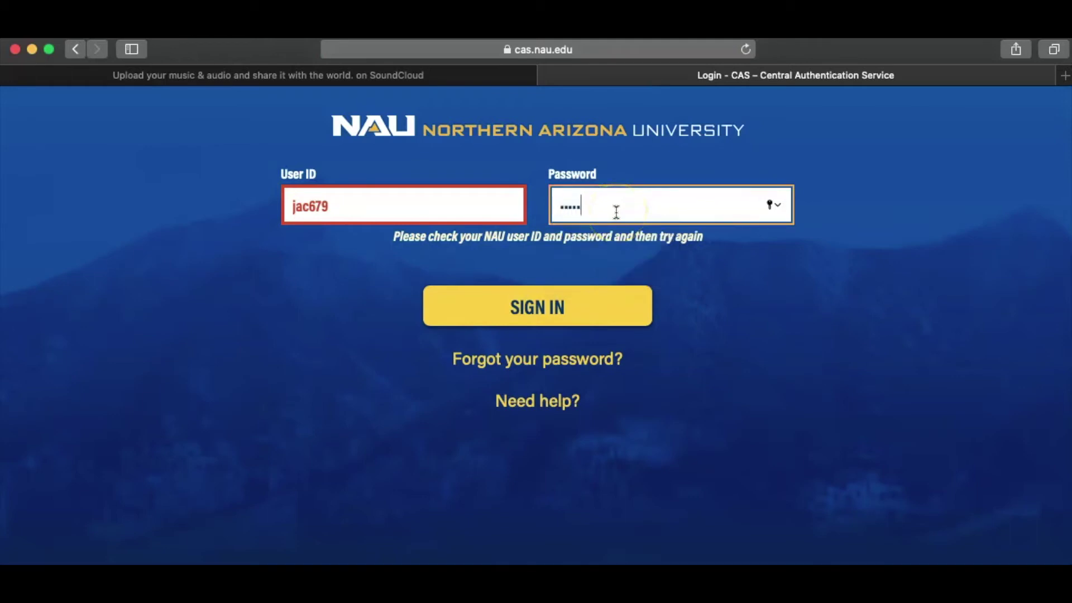
{"action": "left_click", "coordinate": [549, 307]}
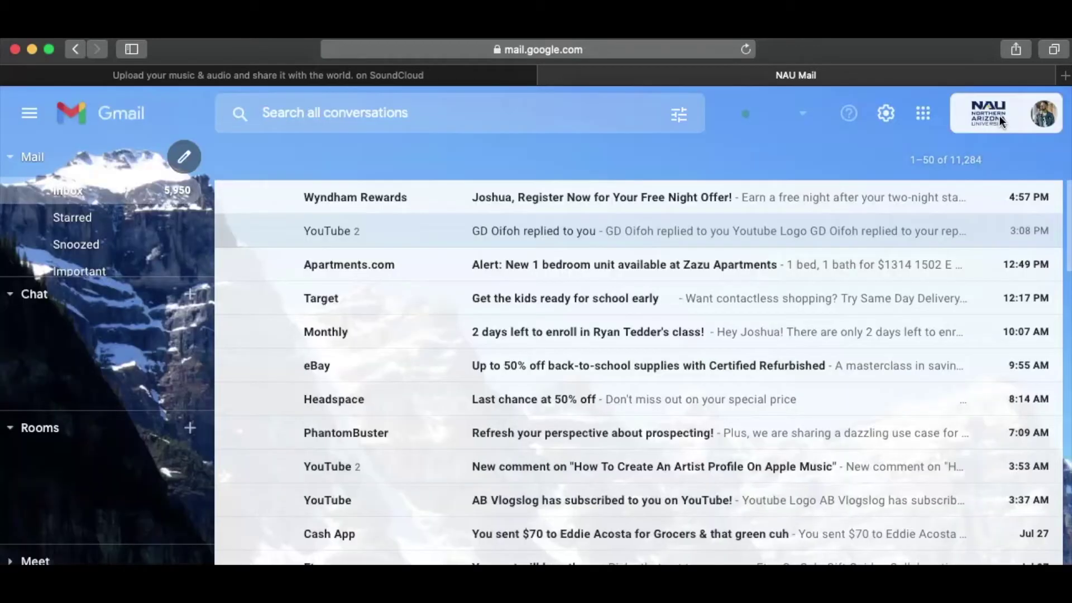
- Switch Gmail to the business account and sign in with its saved password
{"action": "left_click", "coordinate": [1028, 120]}
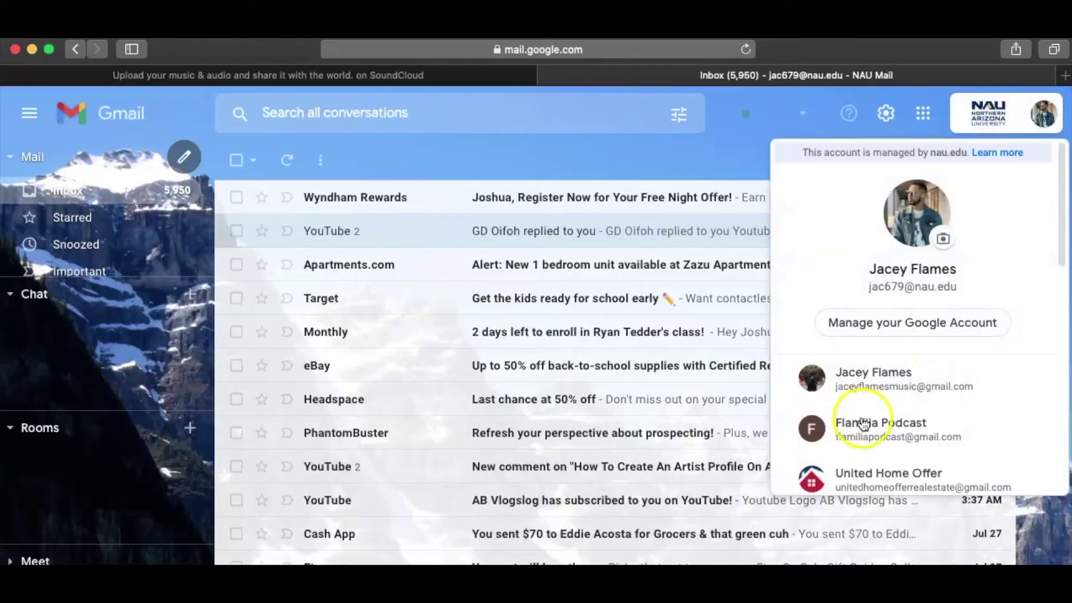
{"action": "scroll", "coordinate": [864, 401], "scroll_direction": "down", "scroll_amount": 3}
{"action": "left_click", "coordinate": [863, 391]}
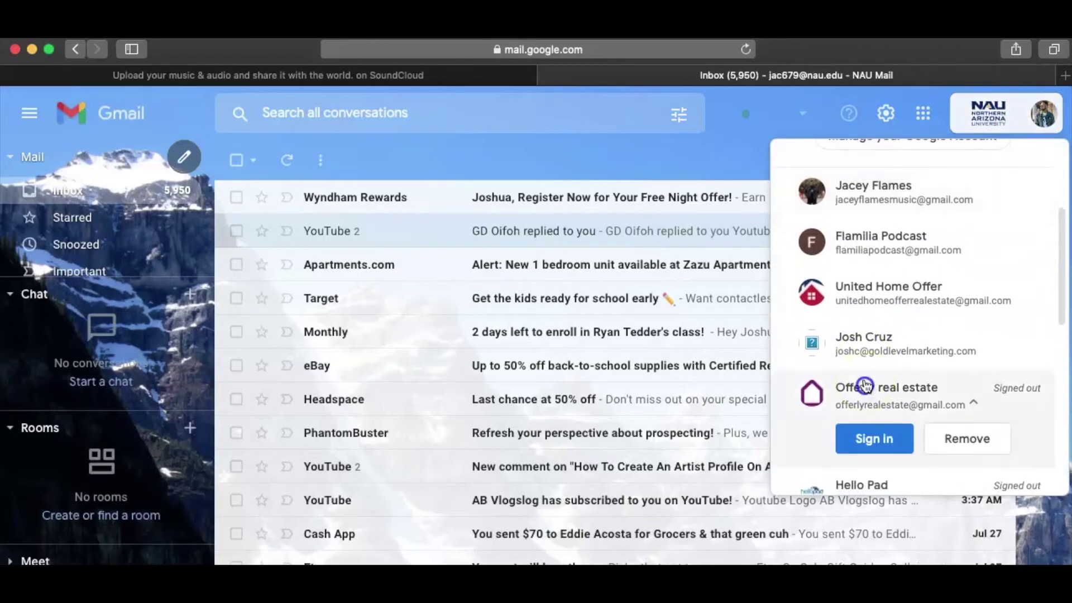
{"action": "left_click", "coordinate": [864, 351]}
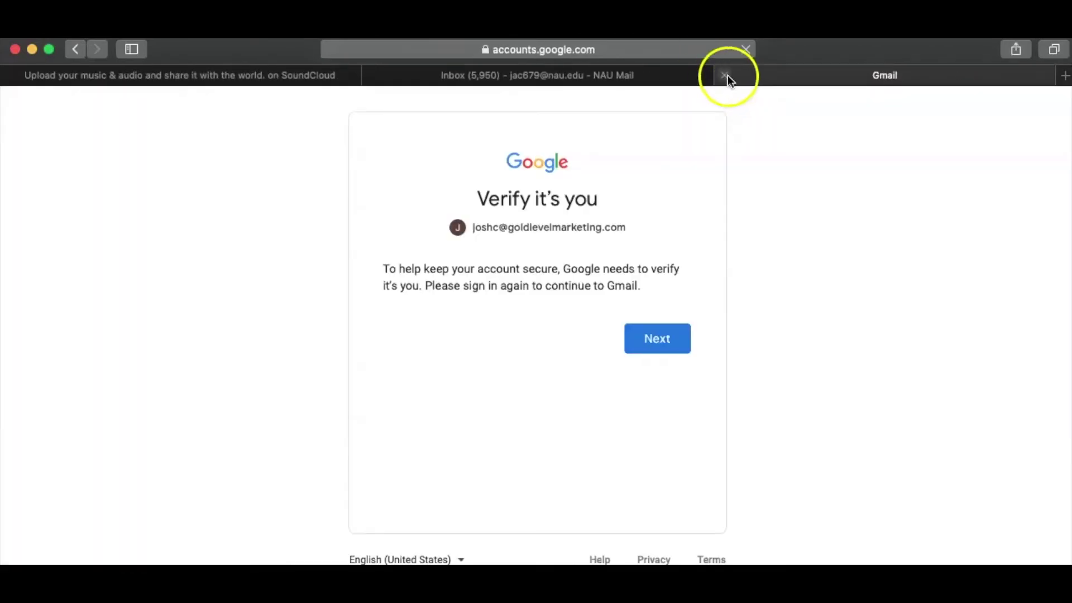
{"action": "left_click", "coordinate": [654, 344]}
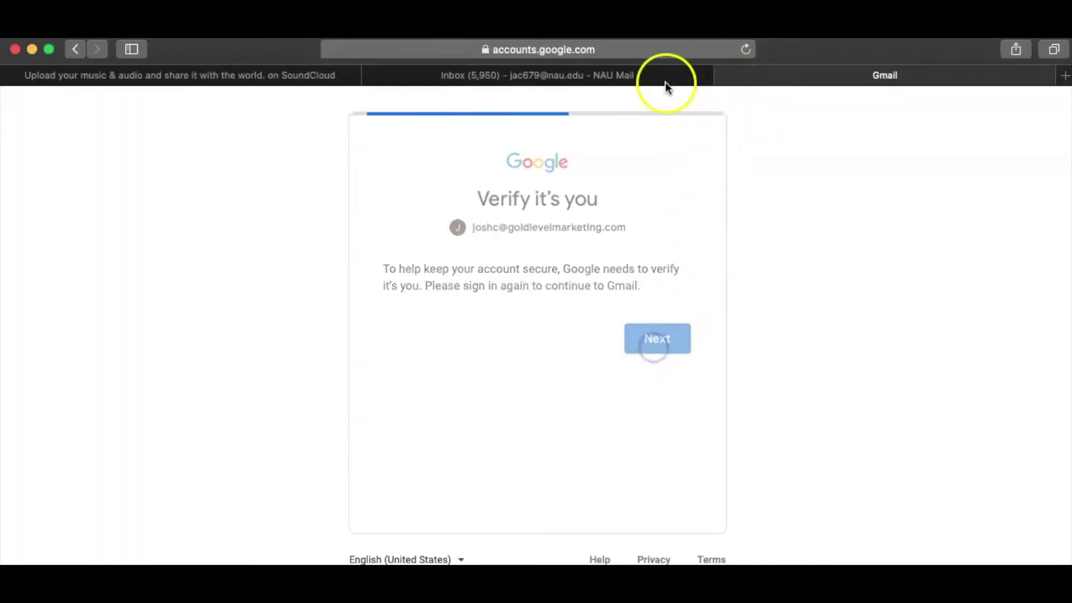
{"action": "left_click", "coordinate": [368, 74]}
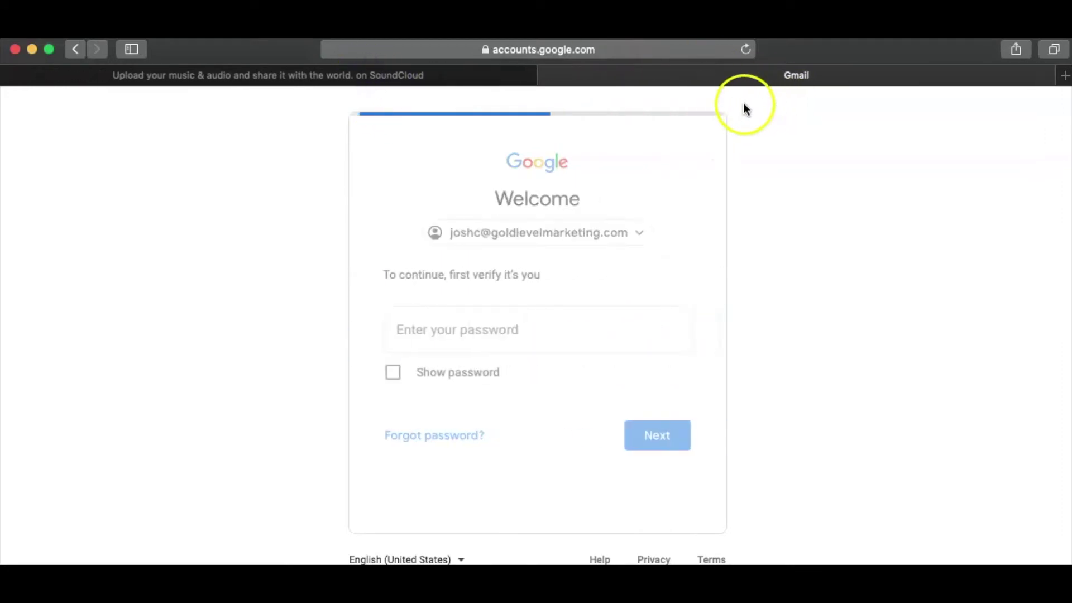
{"action": "left_click", "coordinate": [537, 366]}
{"action": "left_click", "coordinate": [644, 429]}
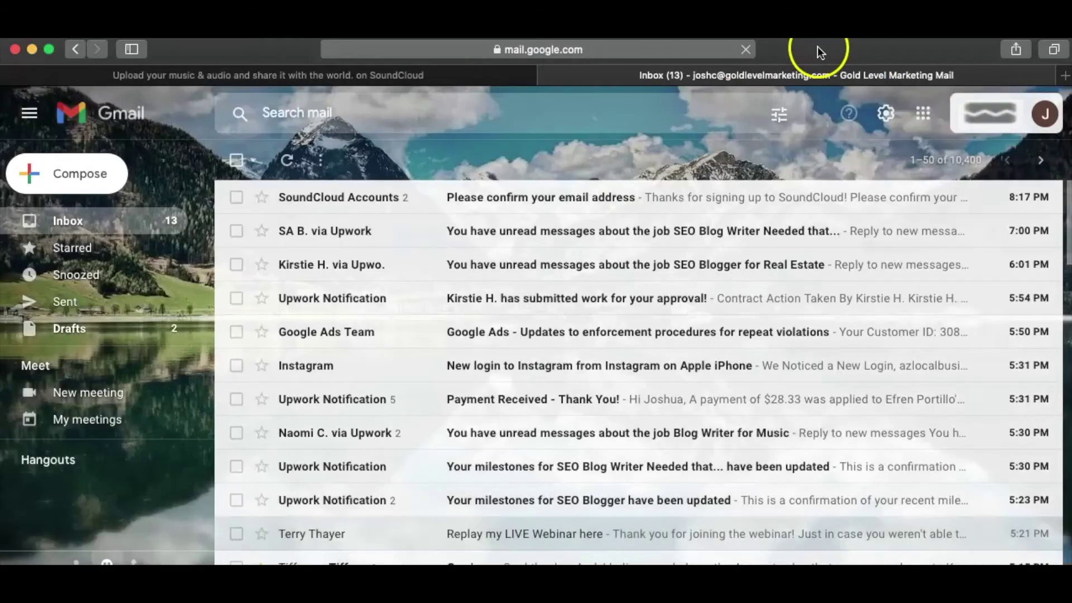
- Open SoundCloud's confirmation email and click Confirm your email
{"action": "left_click", "coordinate": [413, 198]}
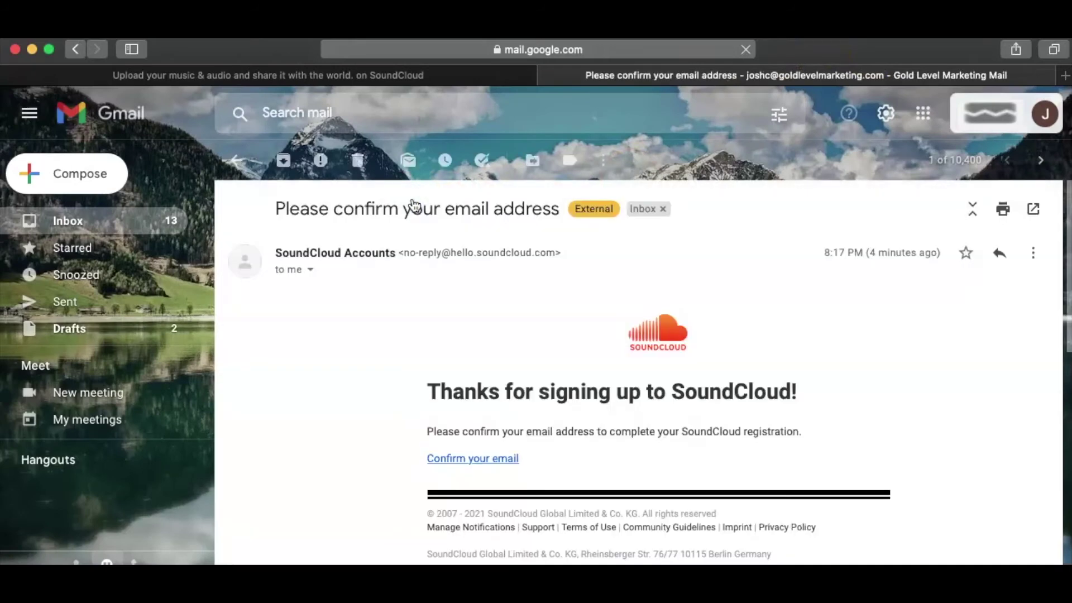
{"action": "scroll", "coordinate": [860, 351], "scroll_direction": "down", "scroll_amount": 4}
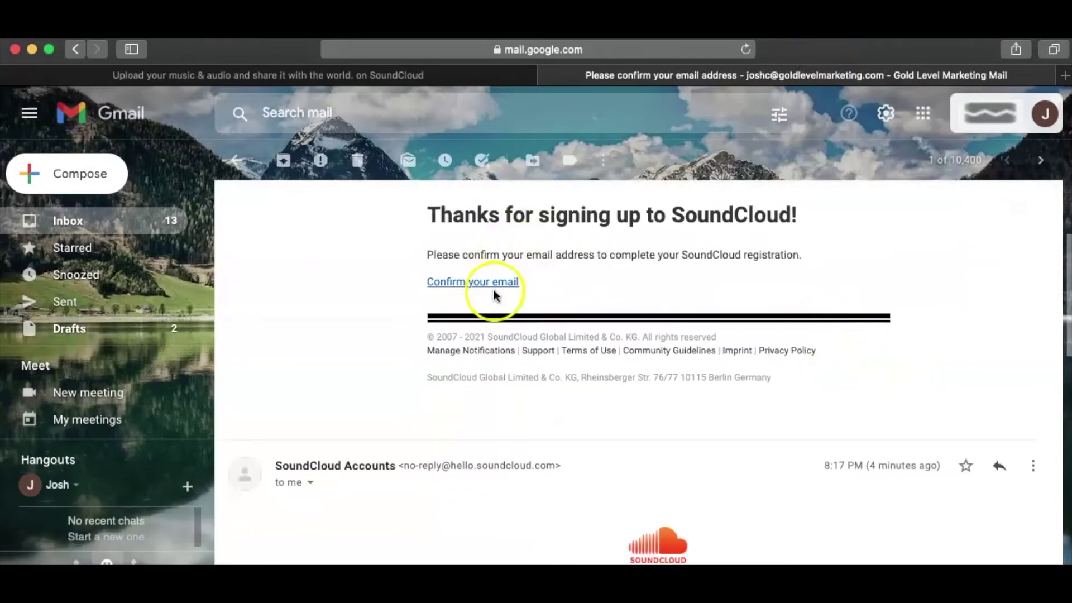
{"action": "left_click", "coordinate": [485, 285]}
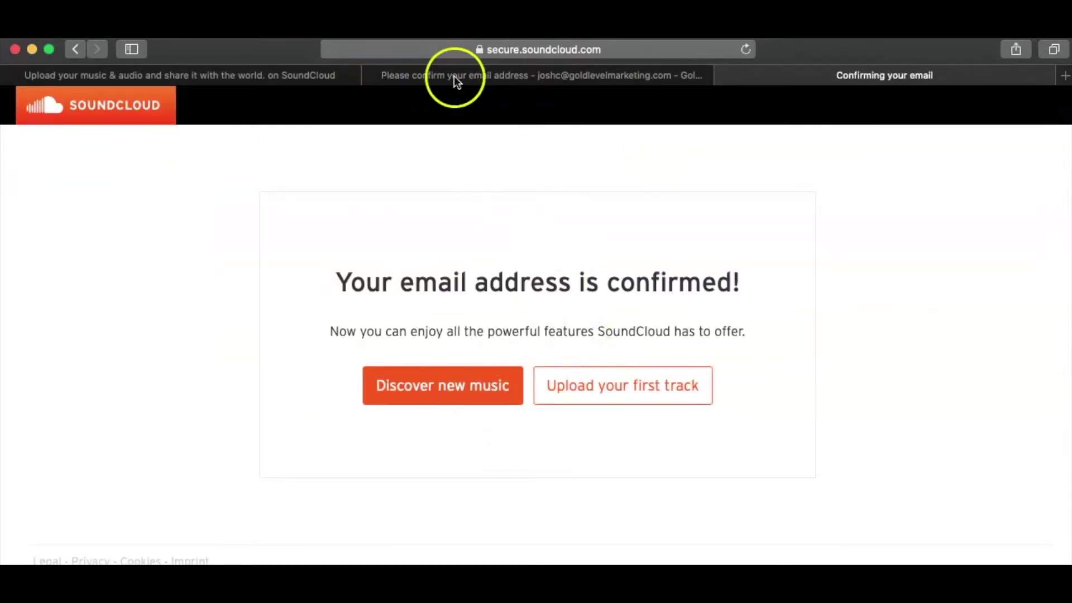
- Close the confirmation email tab and start uploading a first track from the confirmed SoundCloud page
{"action": "left_click", "coordinate": [371, 75]}
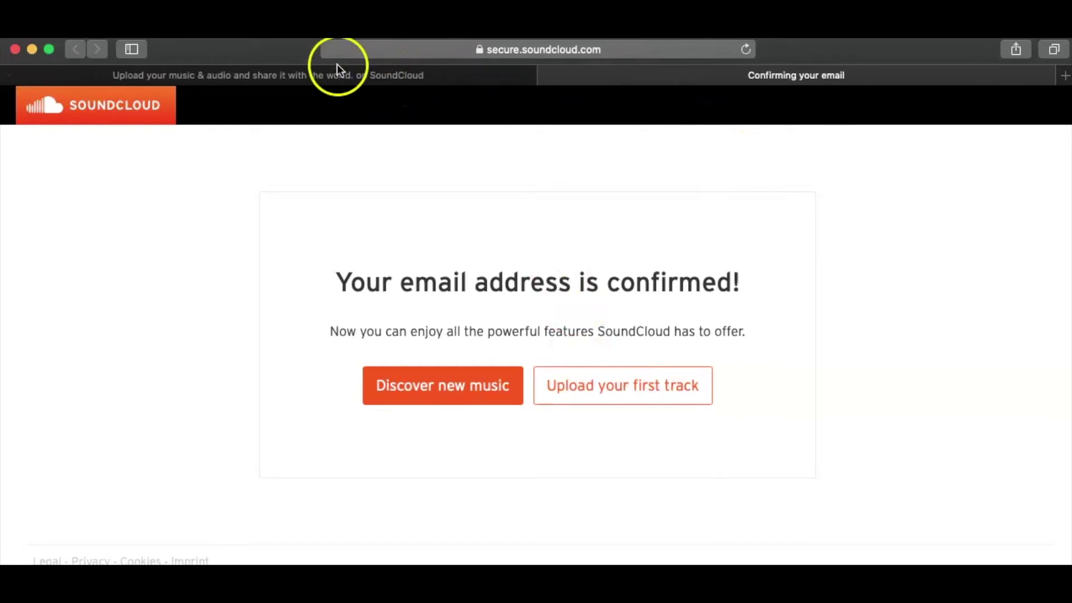
{"action": "left_click", "coordinate": [265, 74]}
{"action": "scroll", "coordinate": [560, 401], "scroll_direction": "down", "scroll_amount": 5}
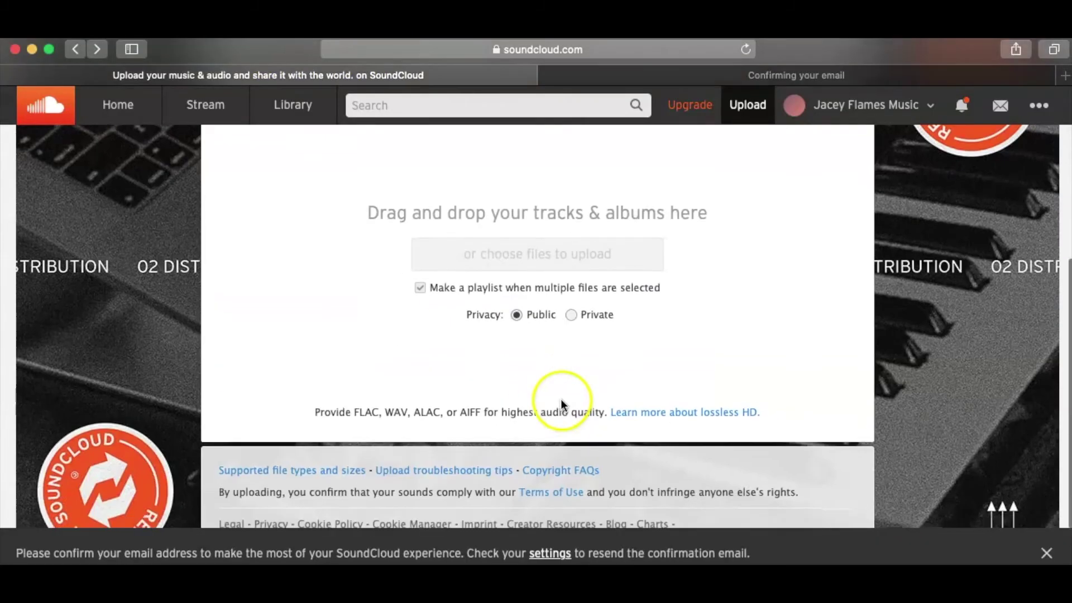
{"action": "scroll", "coordinate": [554, 253], "scroll_direction": "up", "scroll_amount": 5}
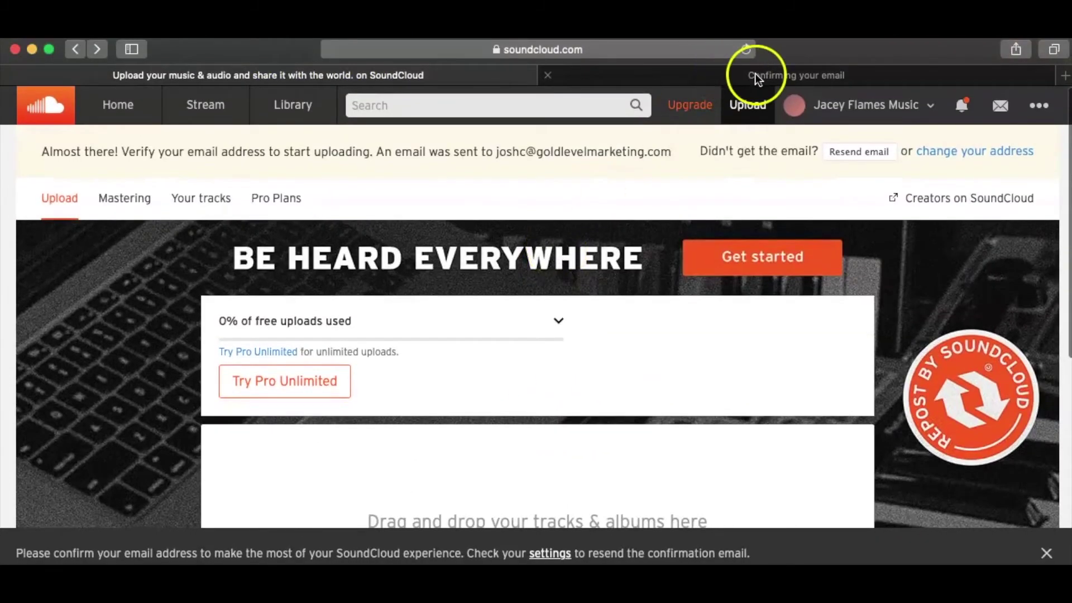
{"action": "left_click", "coordinate": [748, 74]}
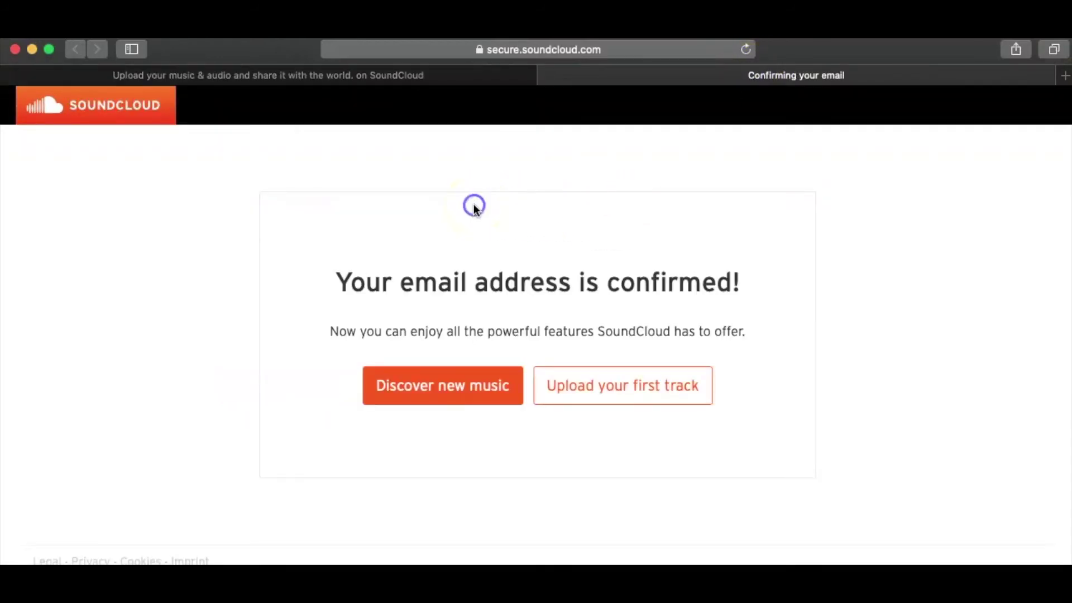
{"action": "left_click", "coordinate": [598, 387]}
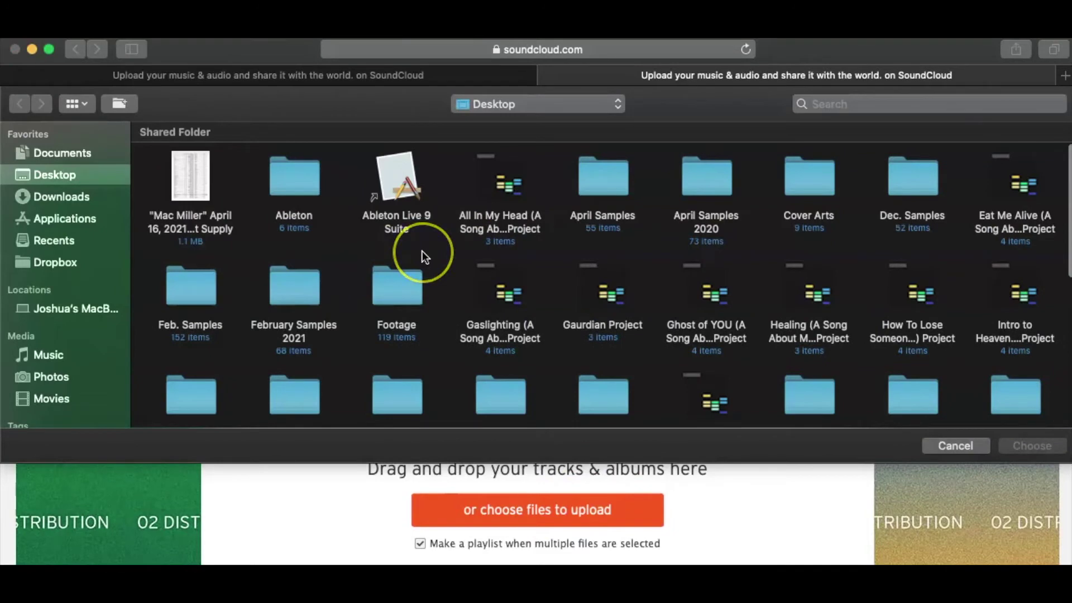
- Browse Production > mastered songs > Summer Vibes and choose the Flawed (Master) 1.wav file for upload
{"action": "scroll", "coordinate": [423, 256], "scroll_direction": "down", "scroll_amount": 3}
{"action": "scroll", "coordinate": [422, 255], "scroll_direction": "down", "scroll_amount": 3}
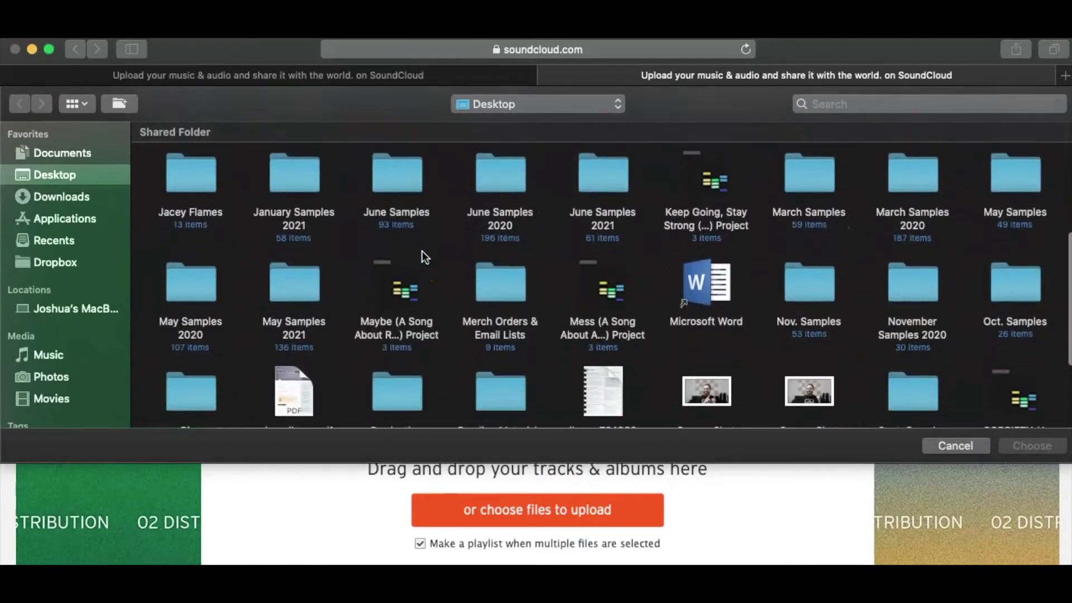
{"action": "left_click", "coordinate": [636, 403]}
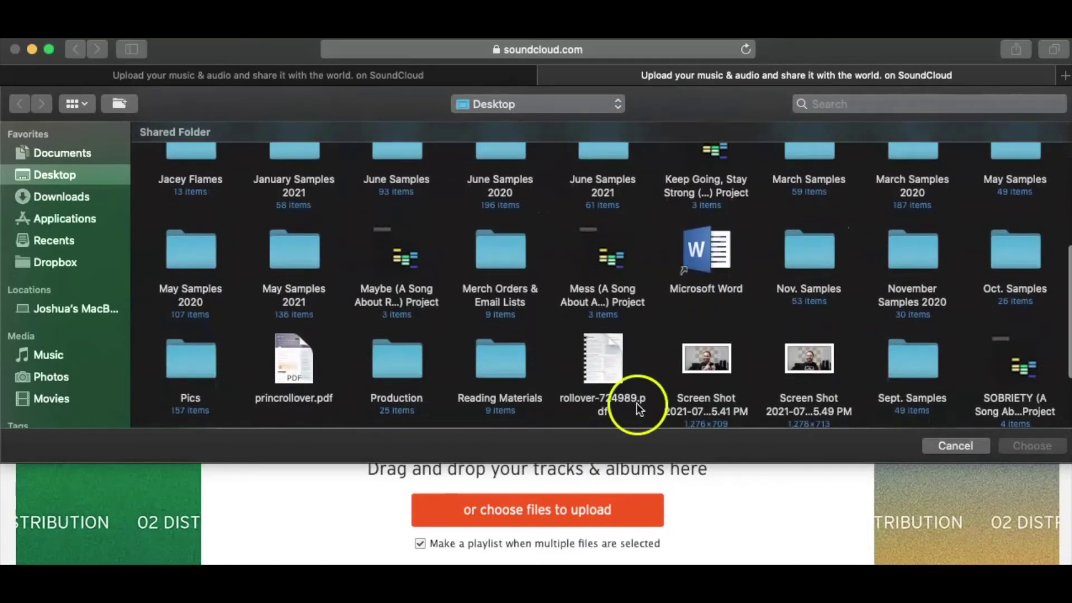
{"action": "double_click", "coordinate": [404, 370]}
{"action": "scroll", "coordinate": [600, 293], "scroll_direction": "down", "scroll_amount": 2}
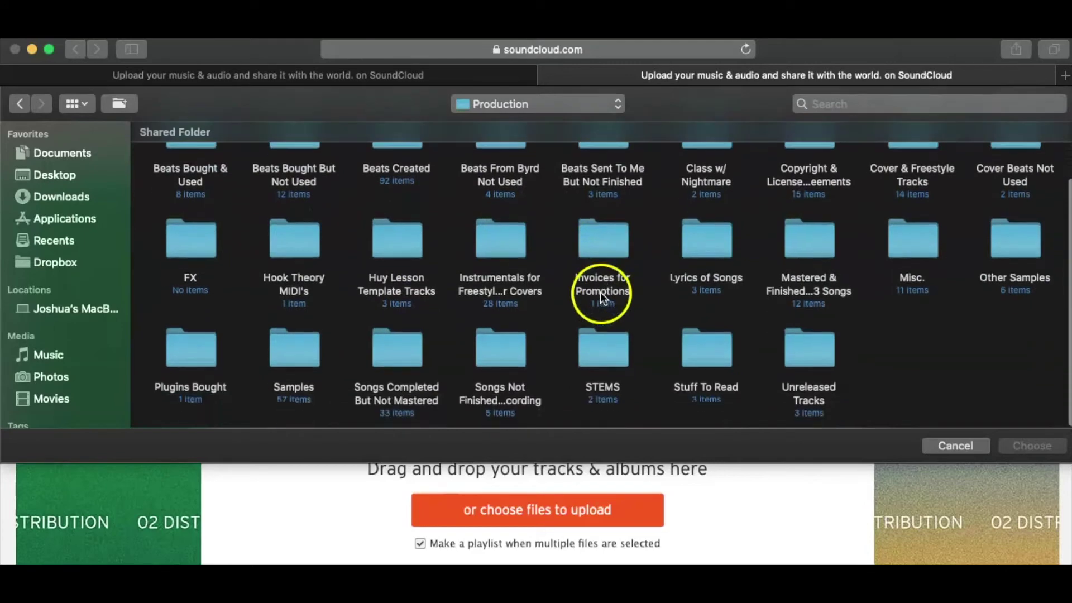
{"action": "double_click", "coordinate": [799, 251]}
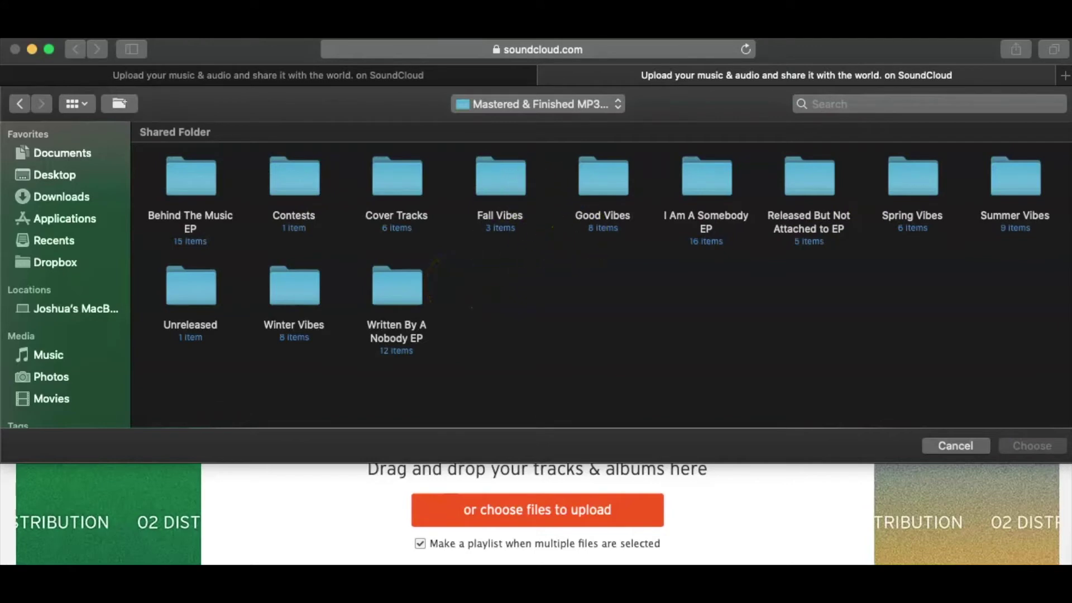
{"action": "double_click", "coordinate": [1026, 183]}
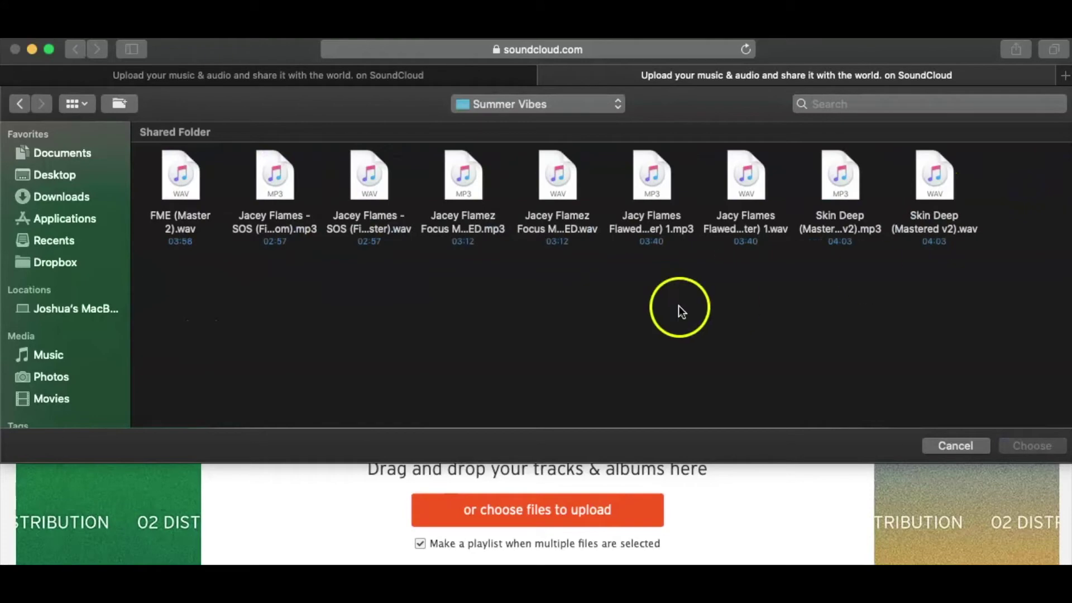
{"action": "left_click", "coordinate": [752, 193]}
{"action": "left_click", "coordinate": [1041, 445]}
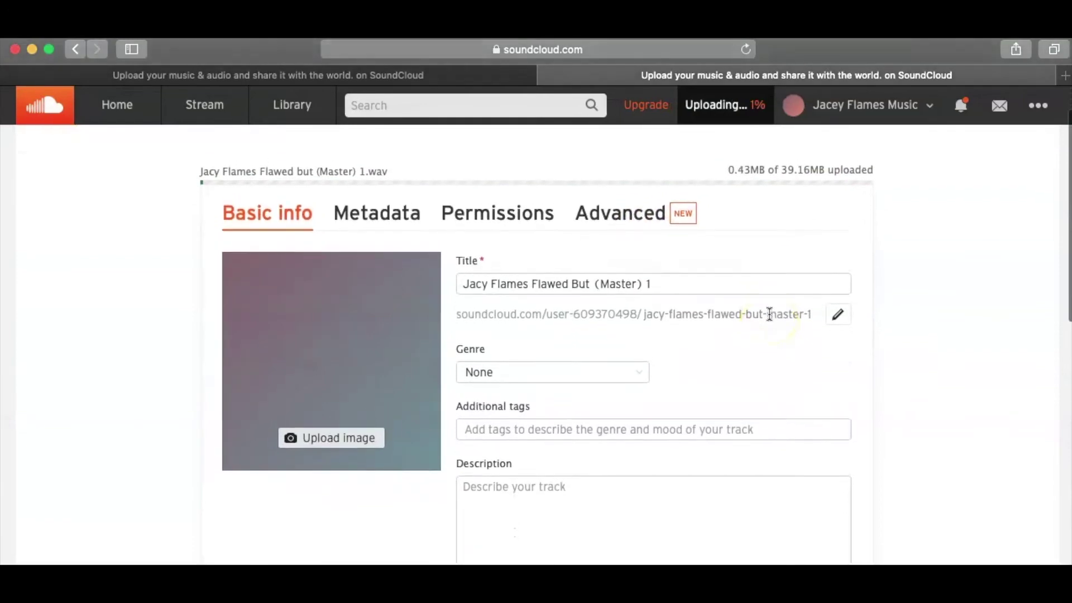
- Set the track artwork to the cover JPG from Desktop > Cover Arts > Single Cover Arts for Albums
{"action": "left_click", "coordinate": [340, 462]}
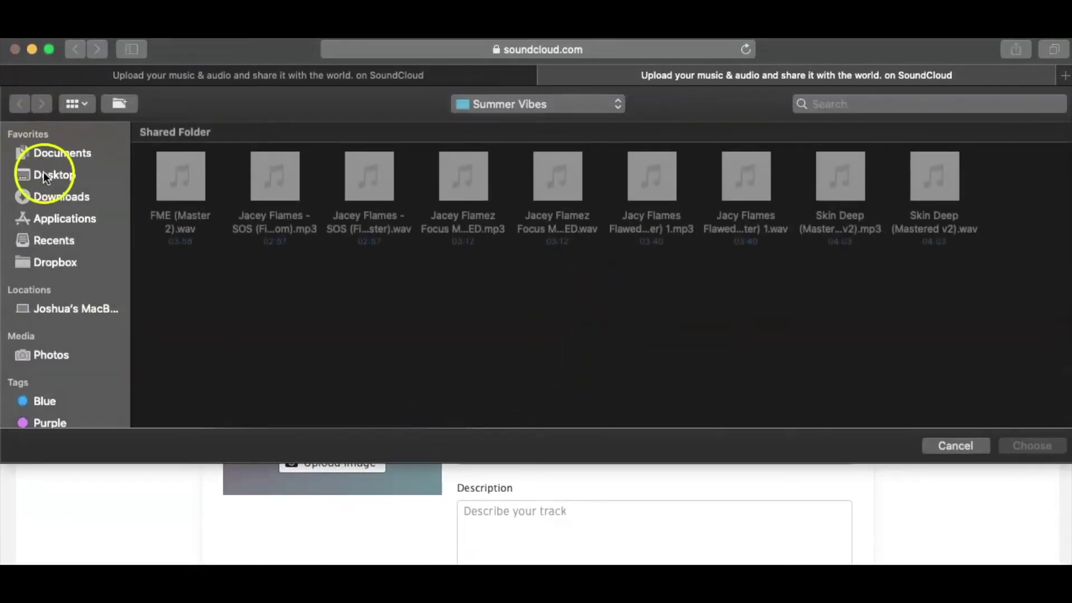
{"action": "left_click", "coordinate": [45, 174]}
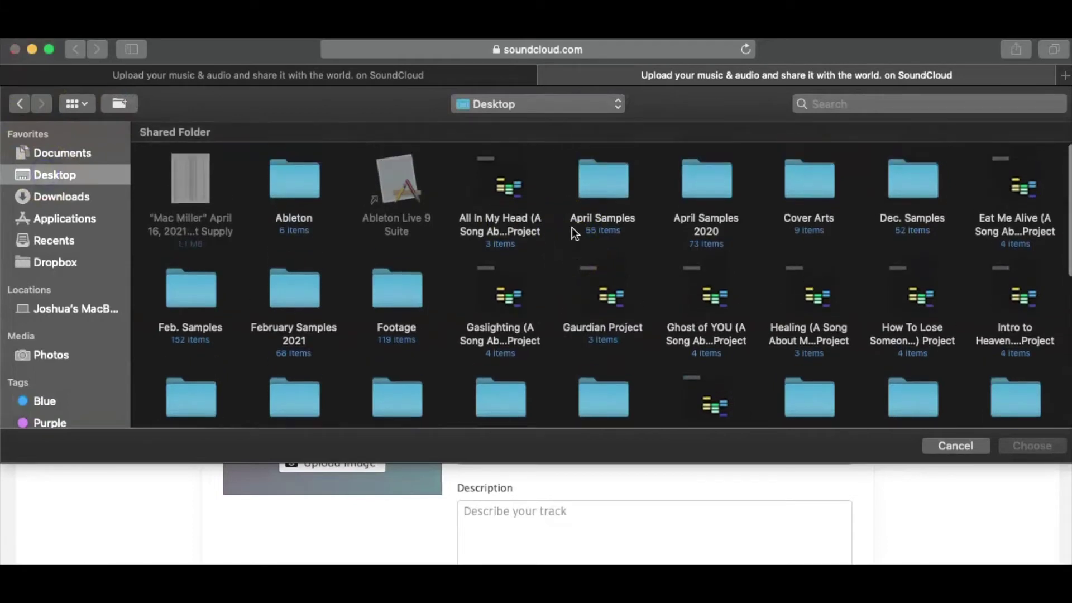
{"action": "left_click", "coordinate": [809, 223]}
{"action": "double_click", "coordinate": [819, 178]}
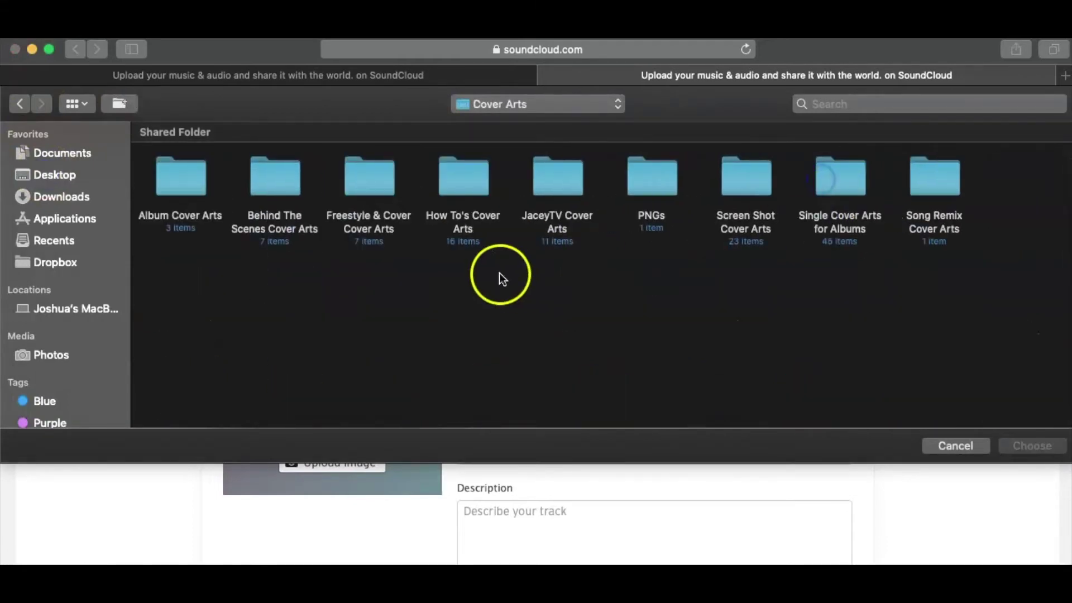
{"action": "double_click", "coordinate": [839, 178]}
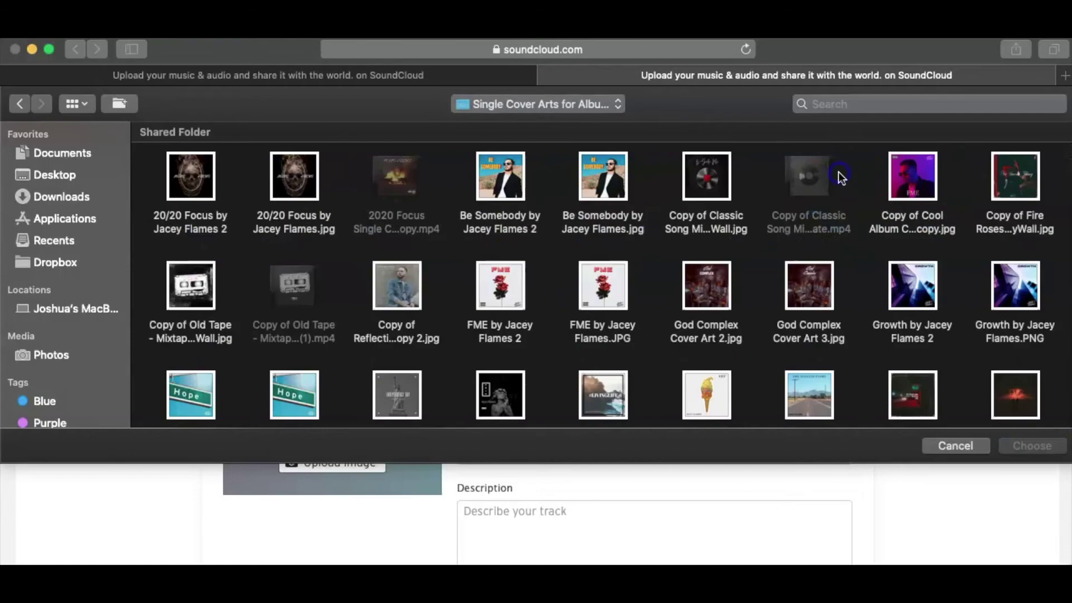
{"action": "scroll", "coordinate": [713, 306], "scroll_direction": "down", "scroll_amount": 3}
{"action": "left_click", "coordinate": [435, 223]}
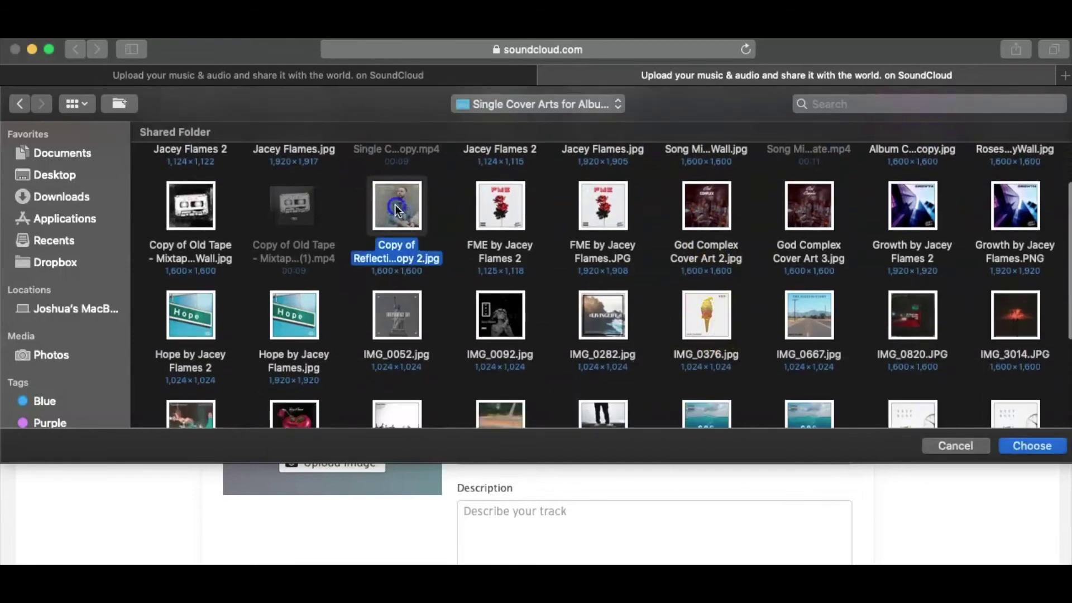
{"action": "left_click", "coordinate": [1049, 445]}
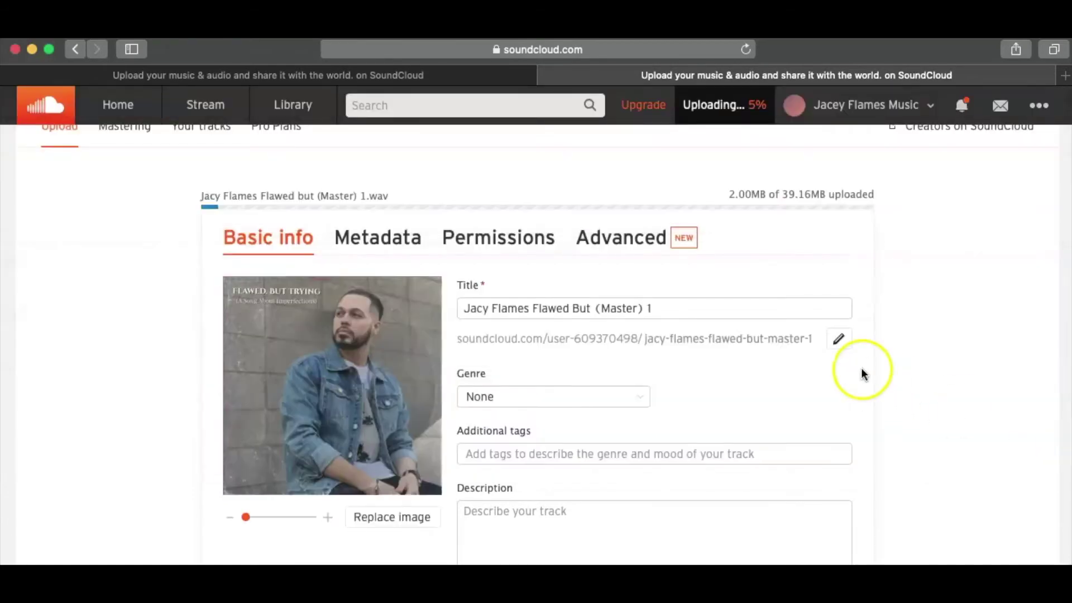
- Edit the pre-filled title down to 'Flawed.But Trying', removing the artist name and '(Master) 1'
{"action": "left_click", "coordinate": [677, 307]}
{"action": "left_click_drag", "start_coordinate": [677, 307], "coordinate": [592, 307]}
{"action": "key", "text": "BackSpace"}
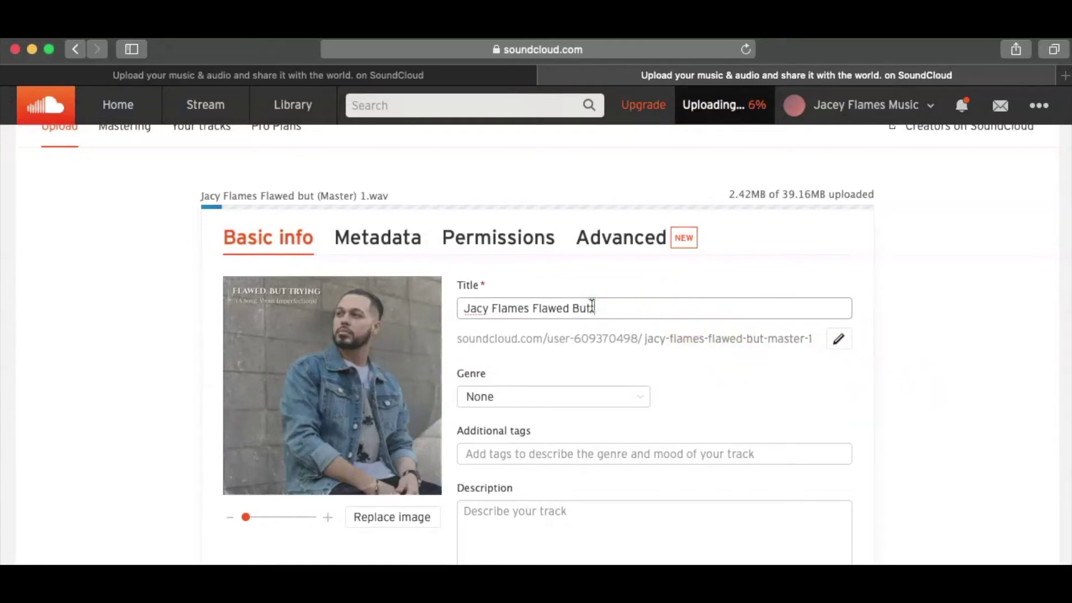
{"action": "type", "text": "Trying"}
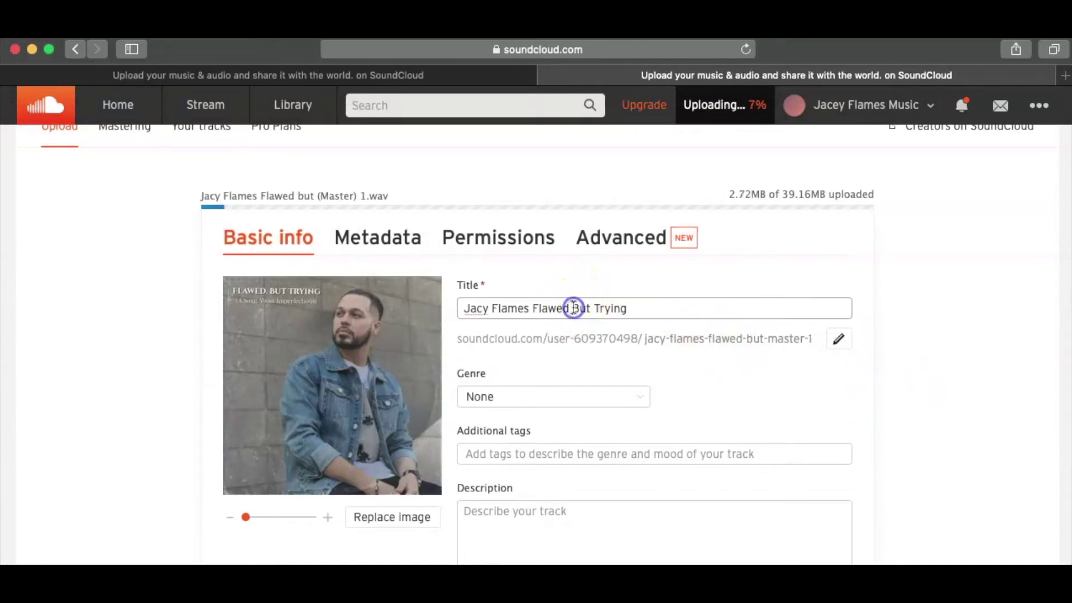
{"action": "left_click", "coordinate": [572, 308]}
{"action": "type", "text": "."}
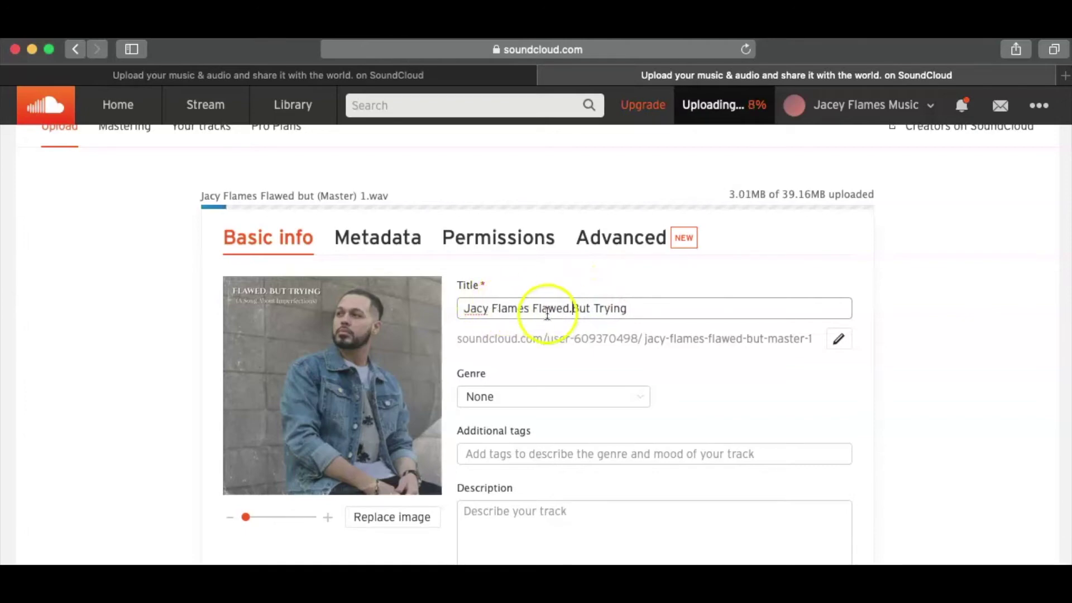
{"action": "left_click_drag", "start_coordinate": [532, 307], "coordinate": [444, 307]}
{"action": "key", "text": "BackSpace"}
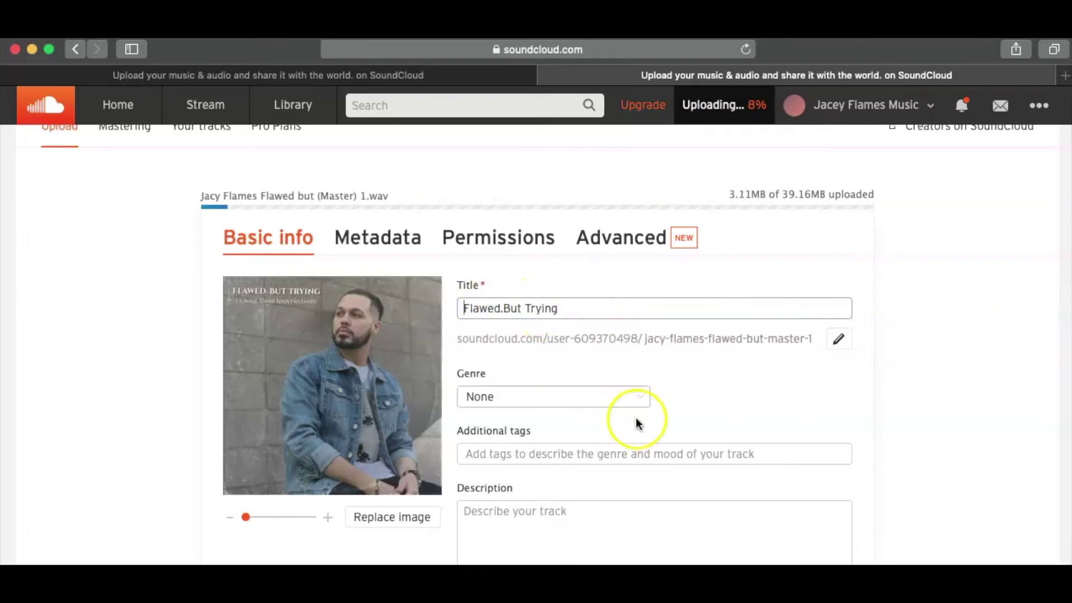
- Set the track genre to Hip-hop & Rap
{"action": "left_click", "coordinate": [613, 398]}
{"action": "scroll", "coordinate": [607, 366], "scroll_direction": "down", "scroll_amount": 5}
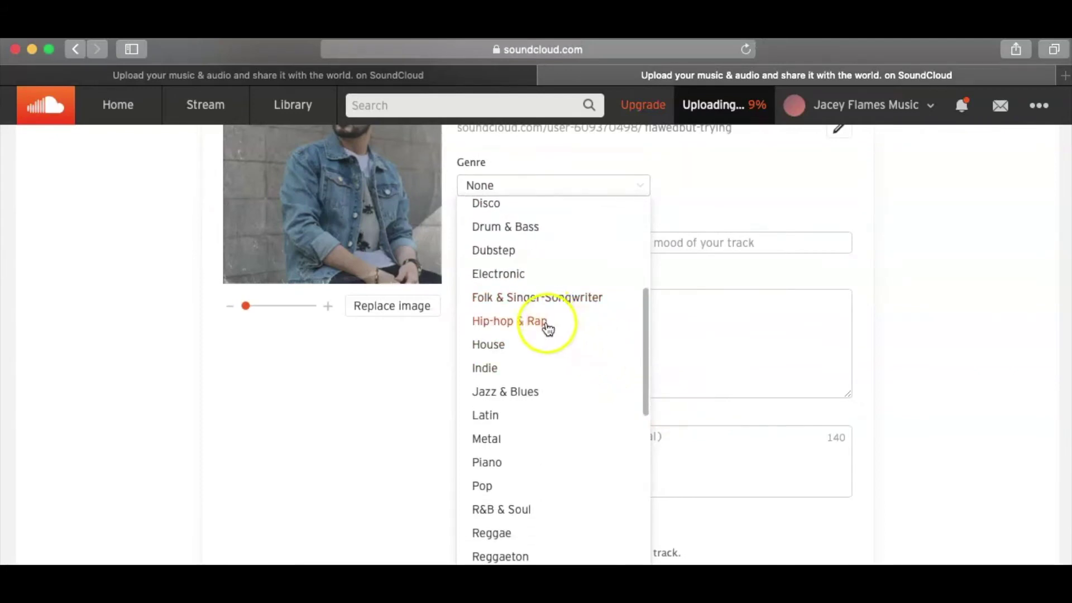
{"action": "left_click", "coordinate": [519, 321]}
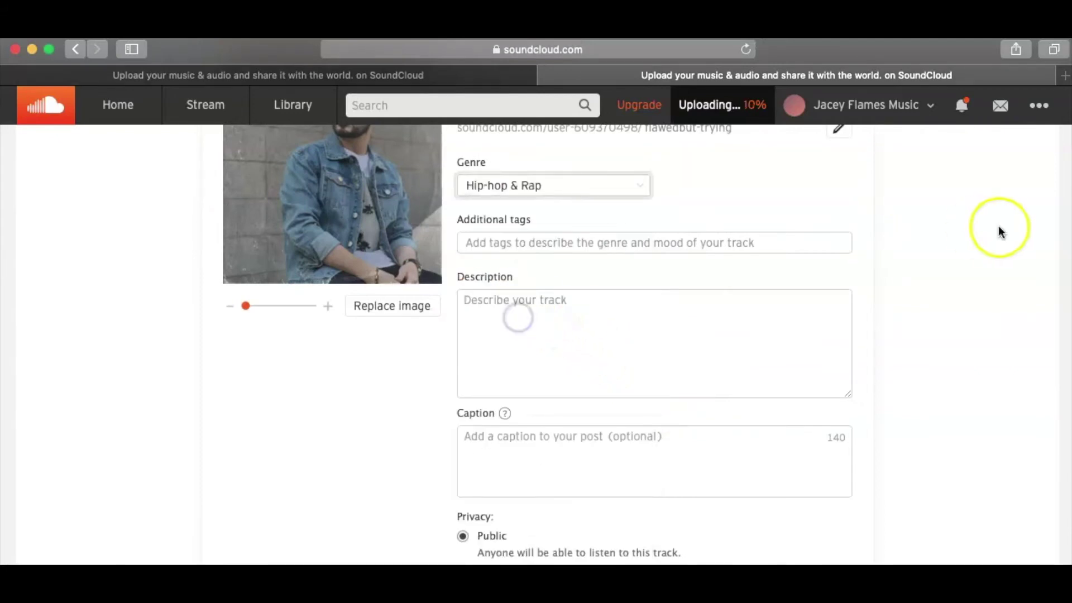
- Add the tags Hip Hop, rap and R&B under Additional tags
{"action": "left_click", "coordinate": [545, 250]}
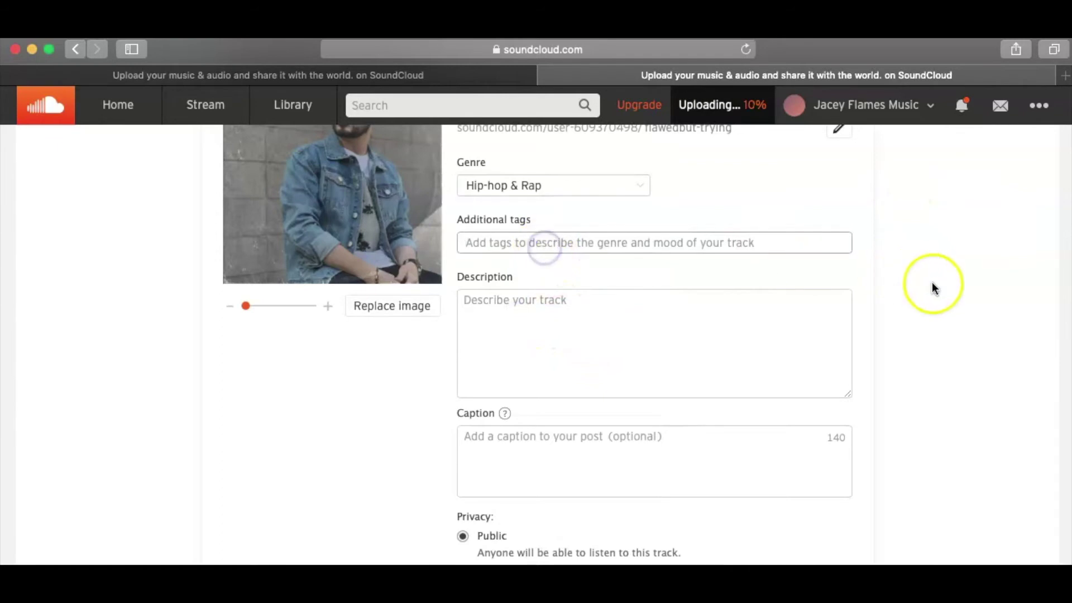
{"action": "scroll", "coordinate": [933, 302], "scroll_direction": "up", "scroll_amount": 5}
{"action": "scroll", "coordinate": [932, 306], "scroll_direction": "up", "scroll_amount": 3}
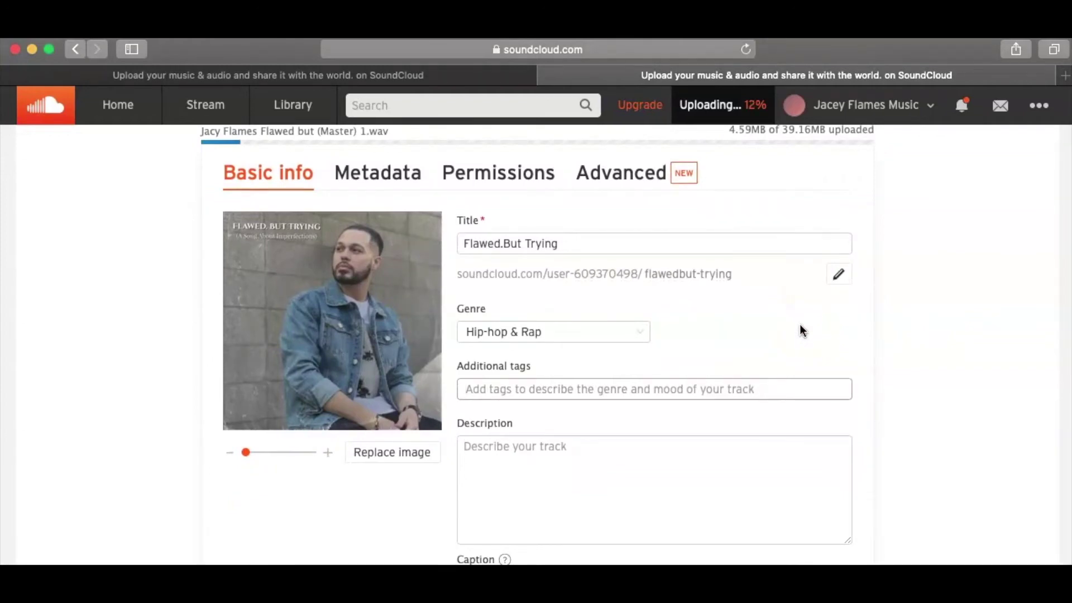
{"action": "type", "text": "hiphop"}
{"action": "key", "text": "Return"}
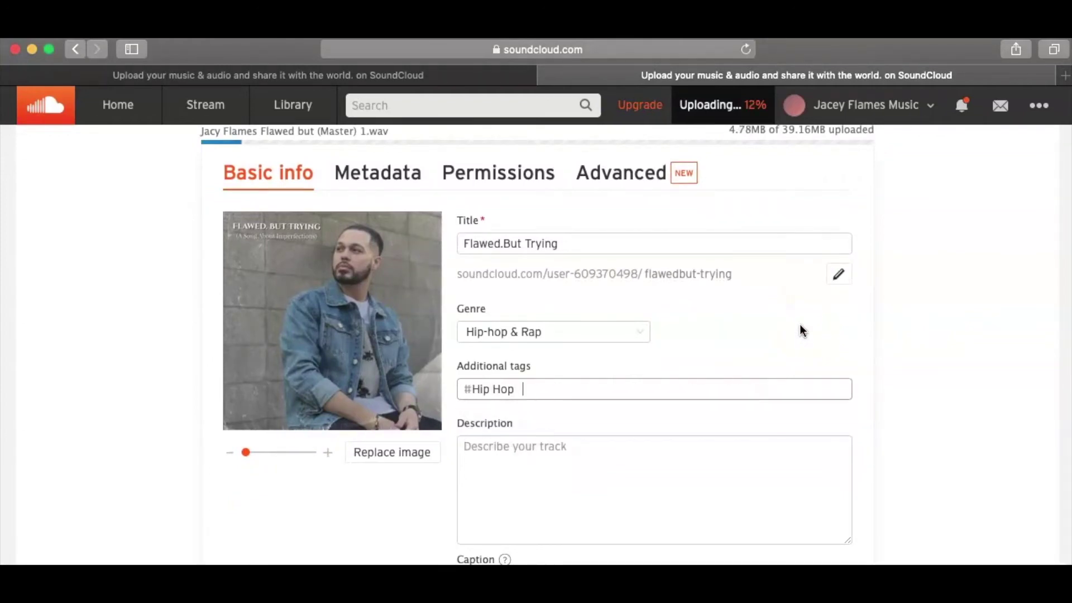
{"action": "type", "text": "rap"}
{"action": "key", "text": "Return"}
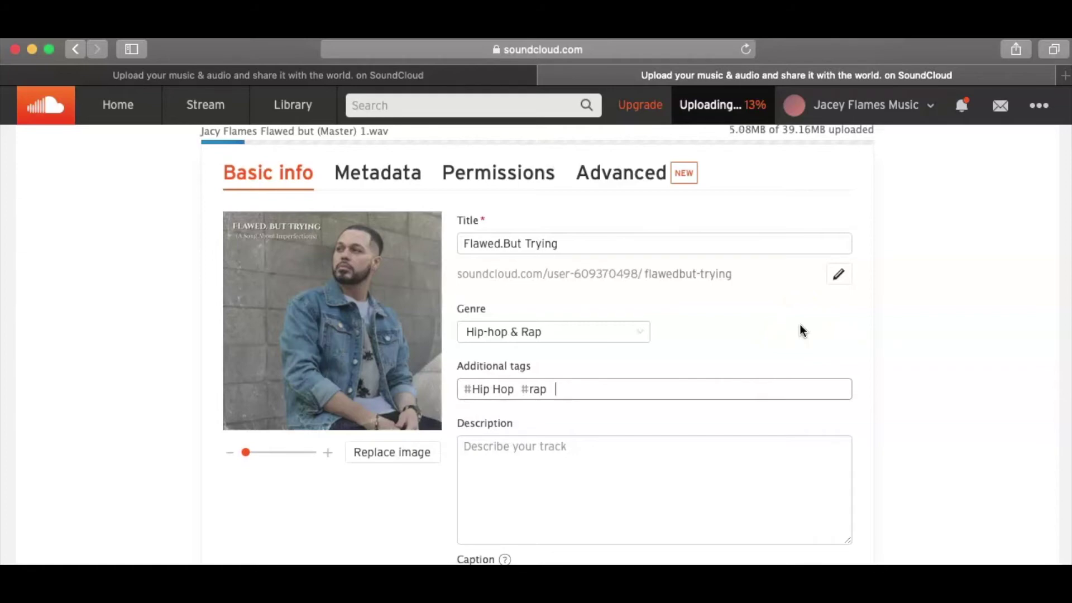
{"action": "type", "text": "r&b"}
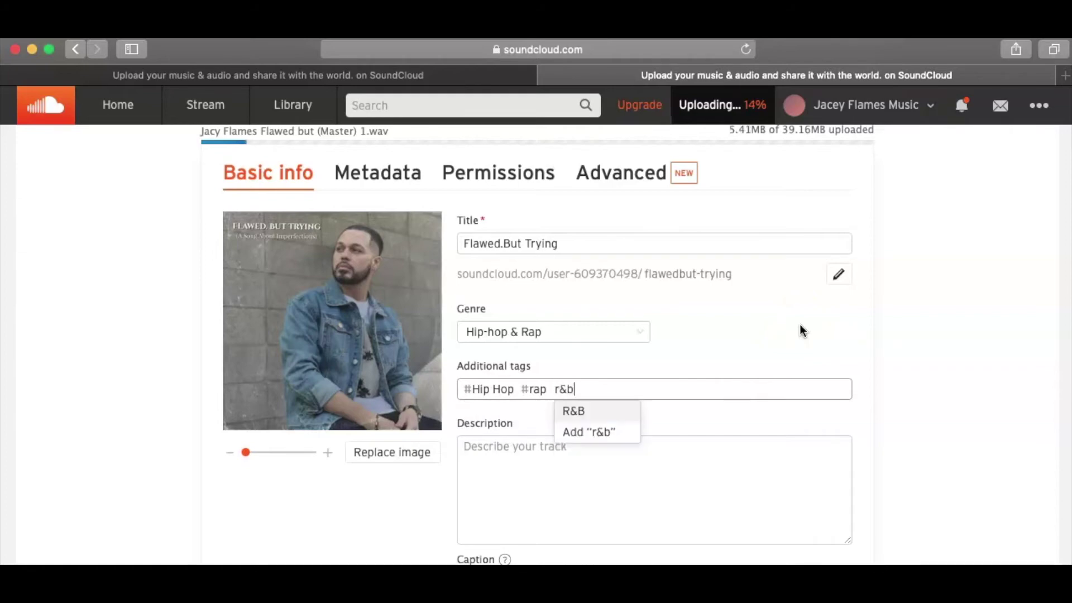
{"action": "key", "text": "Return"}
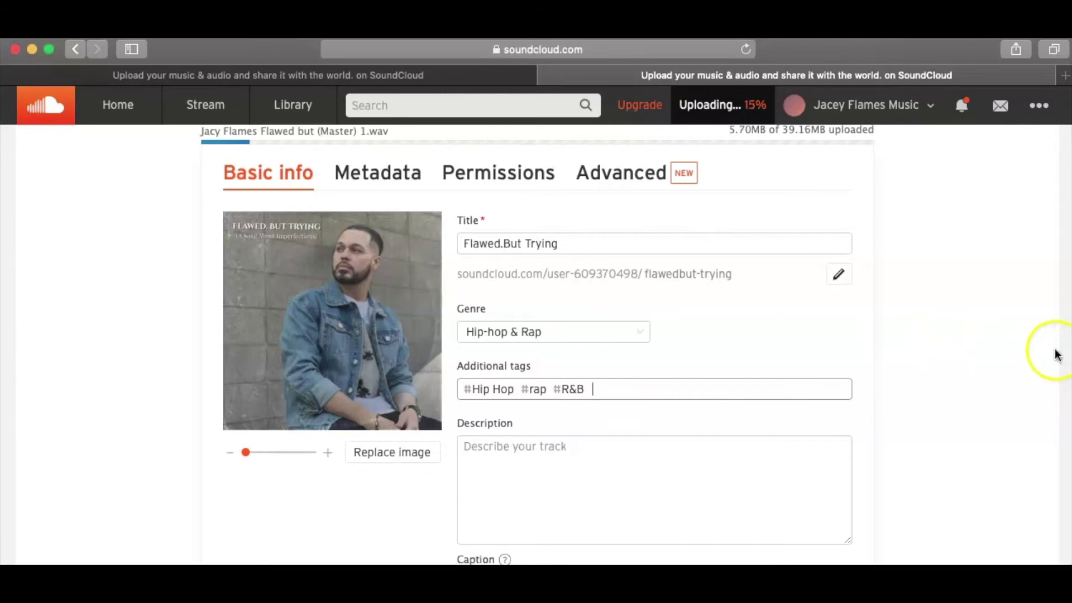
{"action": "scroll", "coordinate": [949, 301], "scroll_direction": "down", "scroll_amount": 2}
{"action": "left_click", "coordinate": [537, 388]}
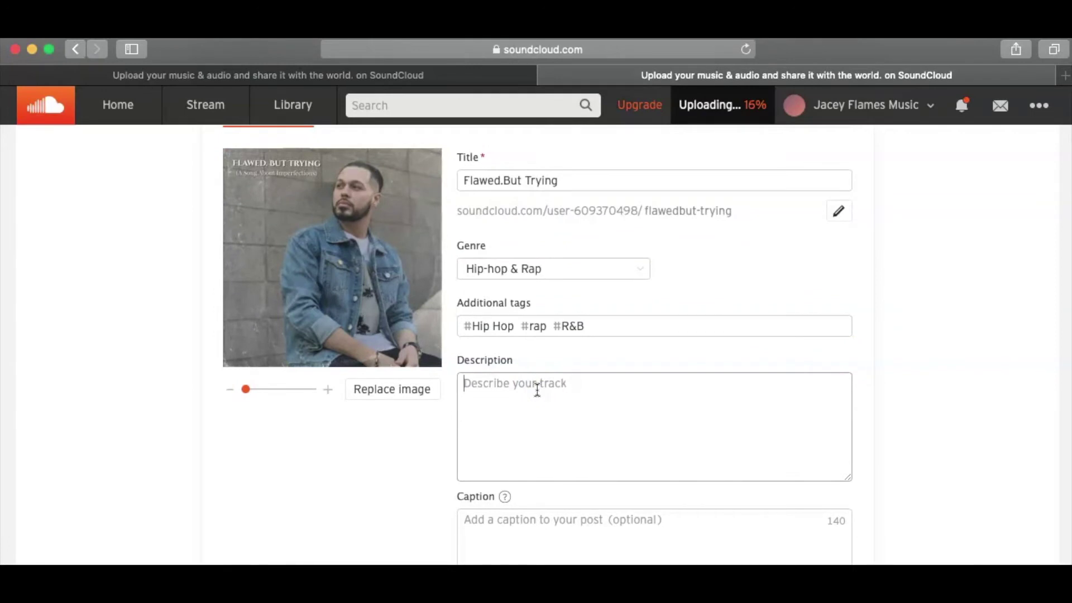
- Type the description 'To listen to more of my music, click on my profile.' and 'Download full song at:'
{"action": "type", "text": "To l"}
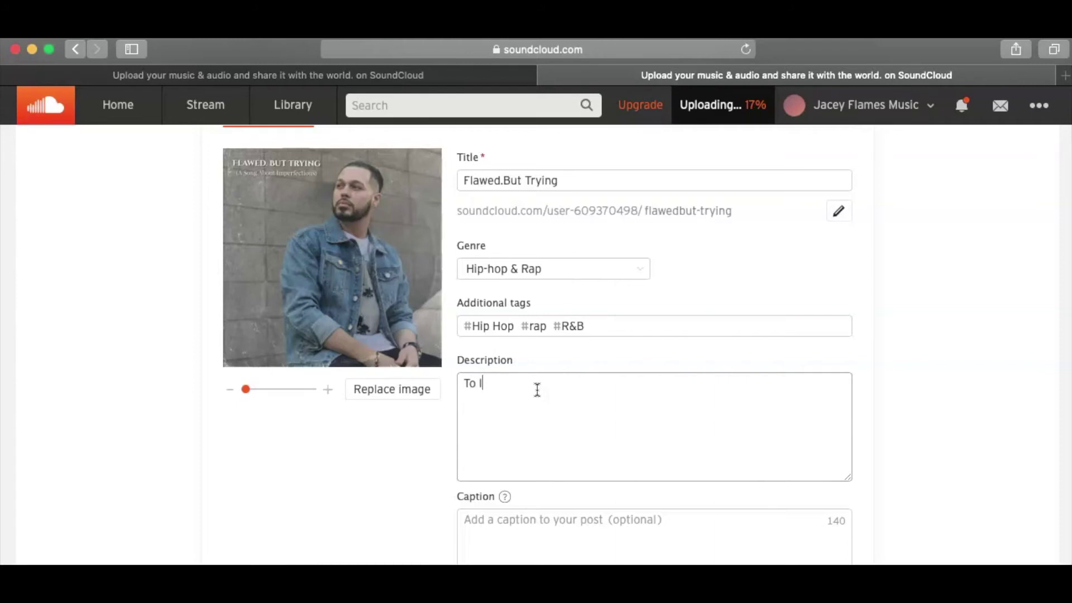
{"action": "type", "text": "isten to more"}
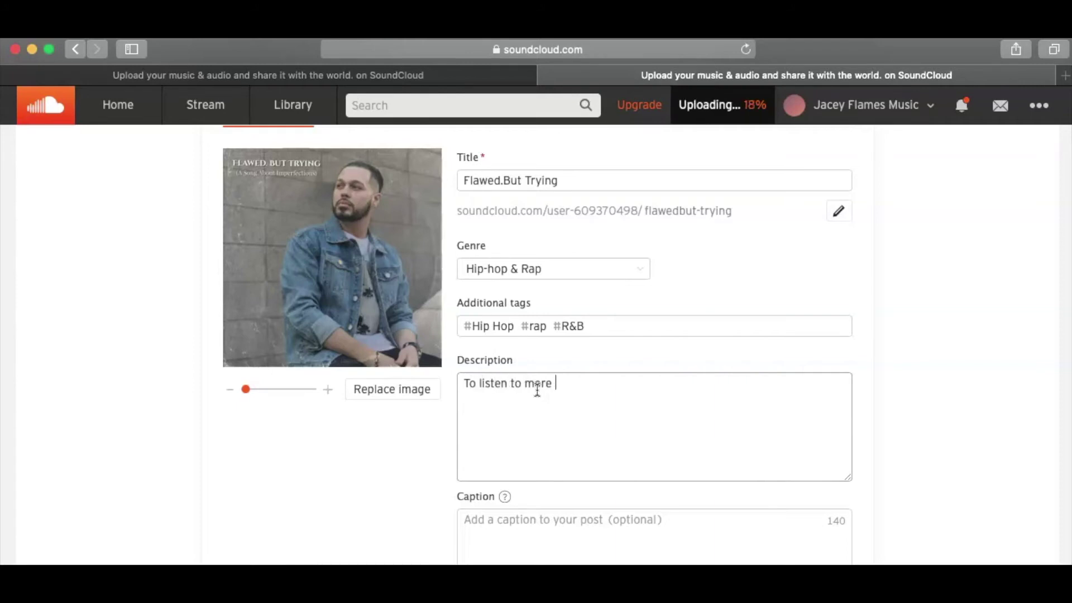
{"action": "type", "text": "c, clic"}
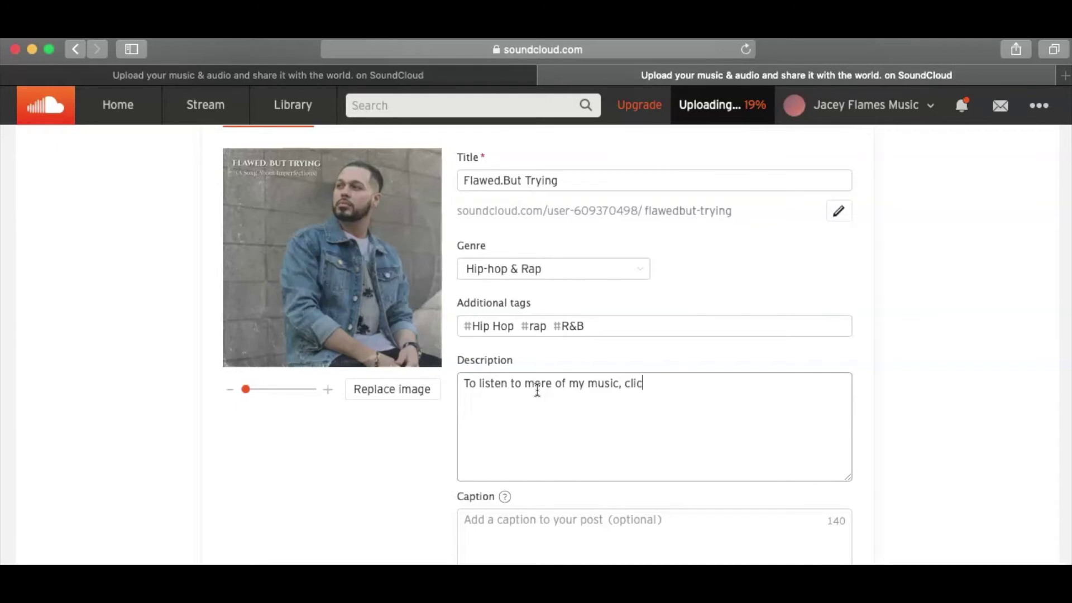
{"action": "type", "text": "y profile."}
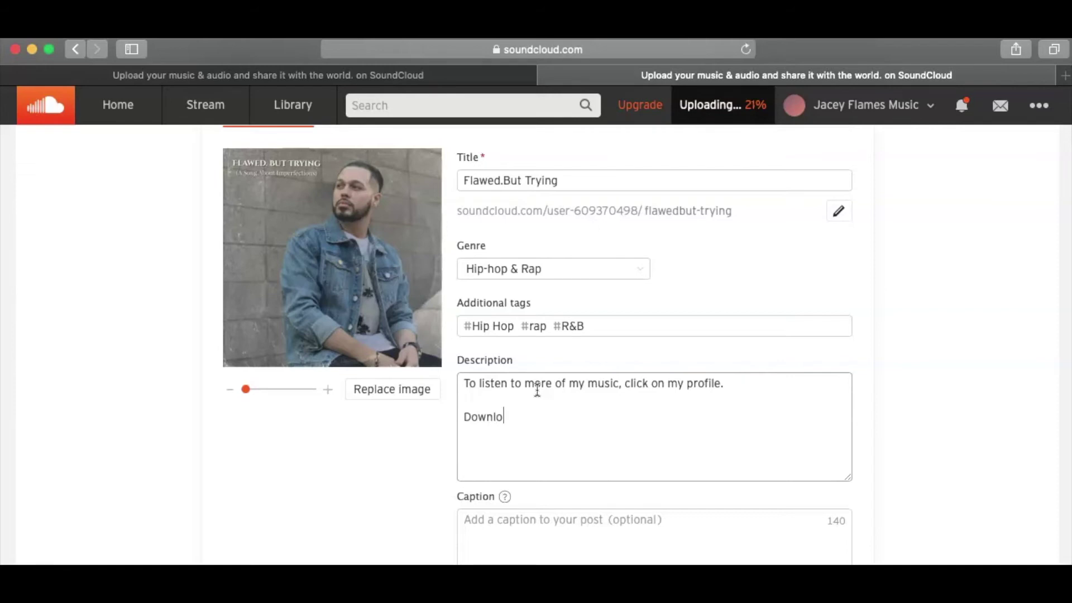
{"action": "type", "text": "song at:"}
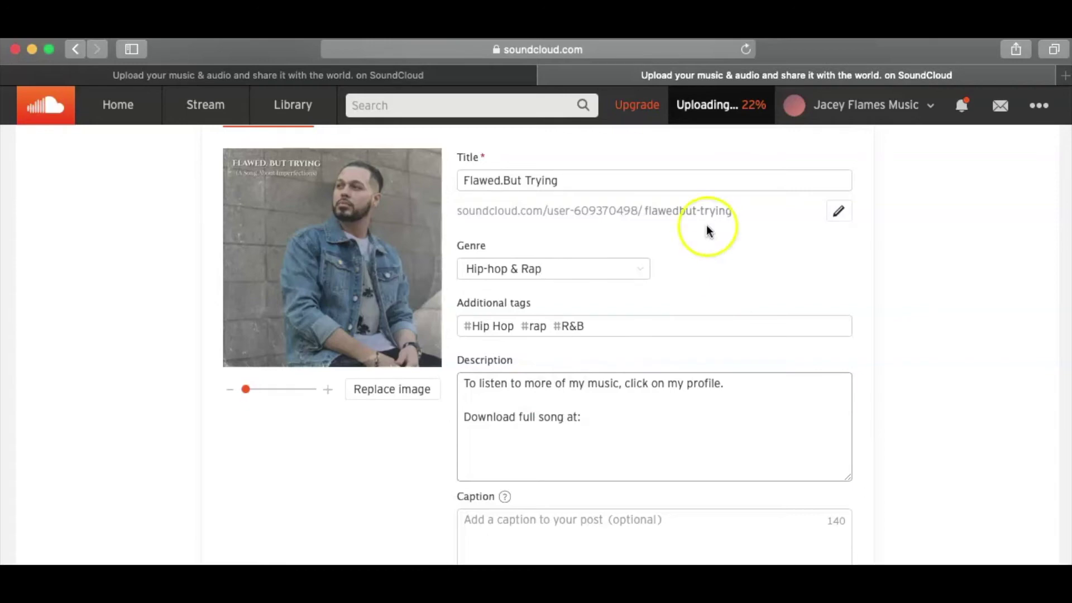
{"action": "left_click", "coordinate": [1064, 75]}
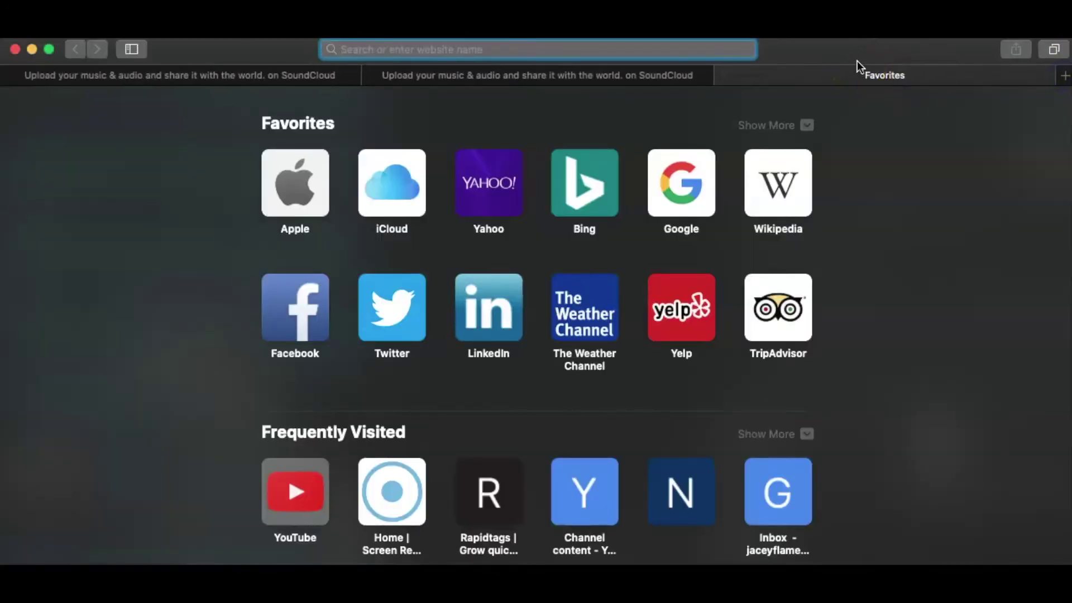
- Search Google for the artist's name and open their verified Spotify artist page
{"action": "type", "text": "jacey flames"}
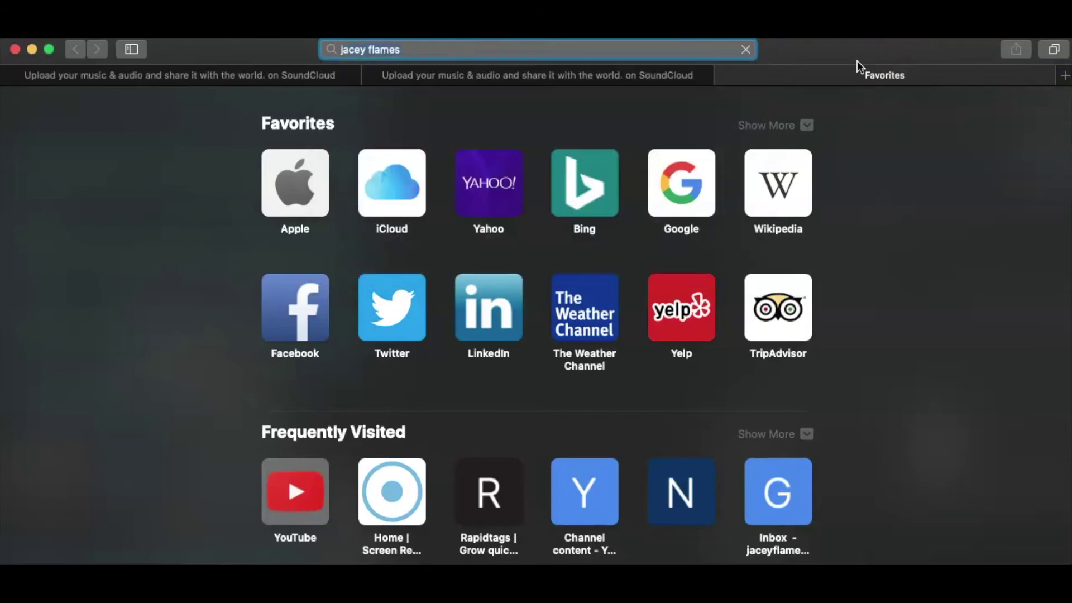
{"action": "key", "text": "Return"}
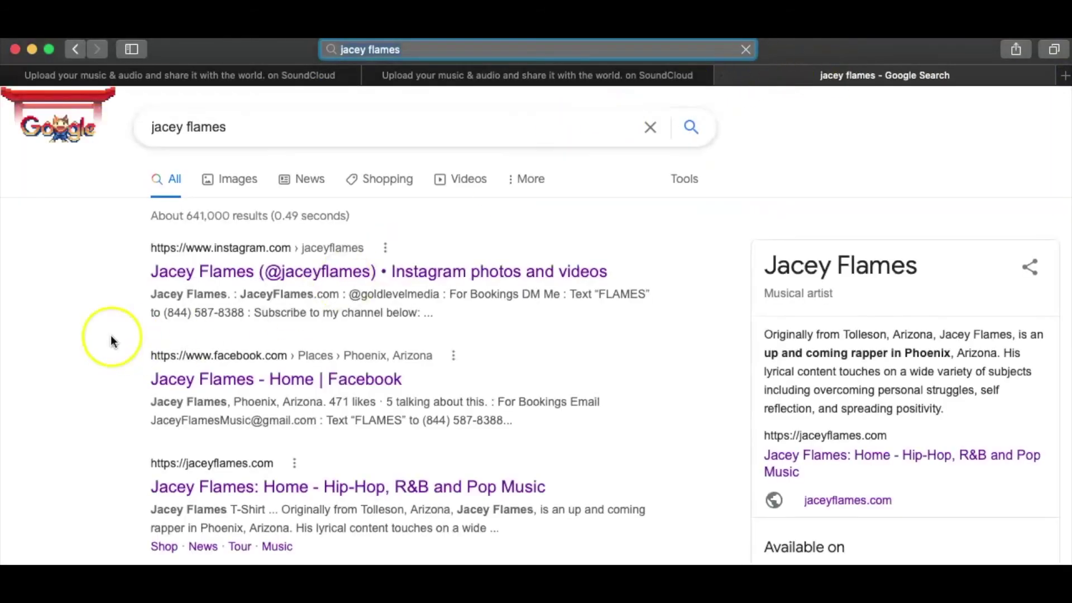
{"action": "scroll", "coordinate": [101, 334], "scroll_direction": "down", "scroll_amount": 5}
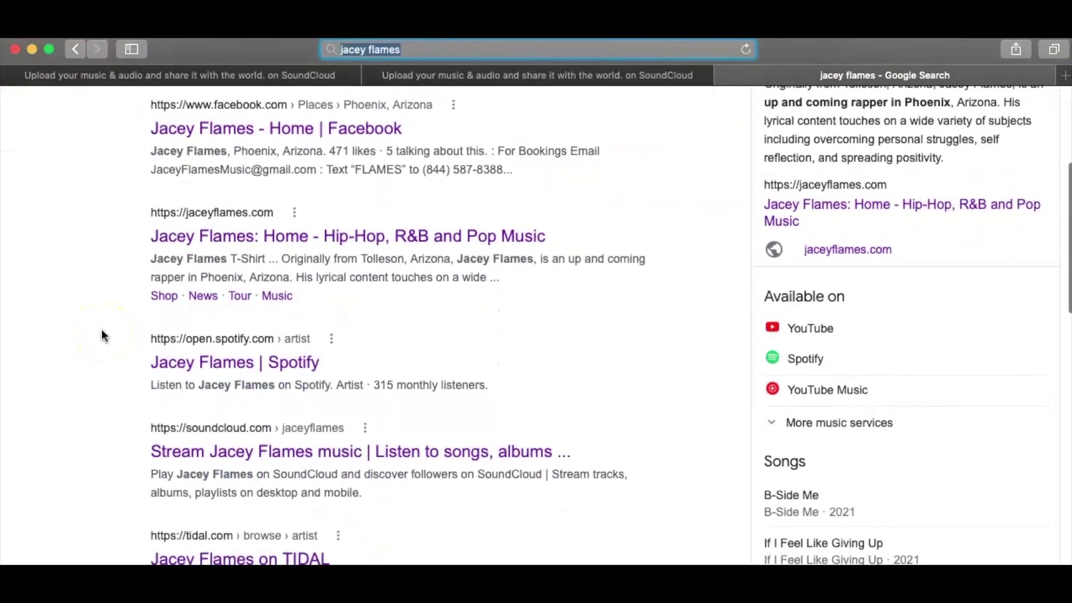
{"action": "scroll", "coordinate": [102, 335], "scroll_direction": "down", "scroll_amount": 3}
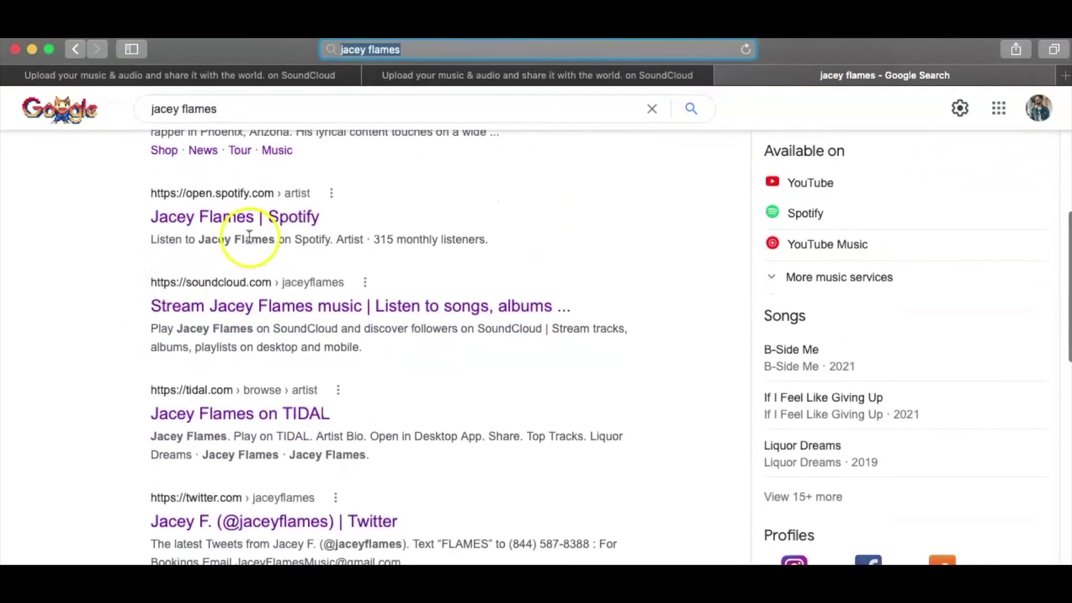
{"action": "left_click", "coordinate": [250, 216]}
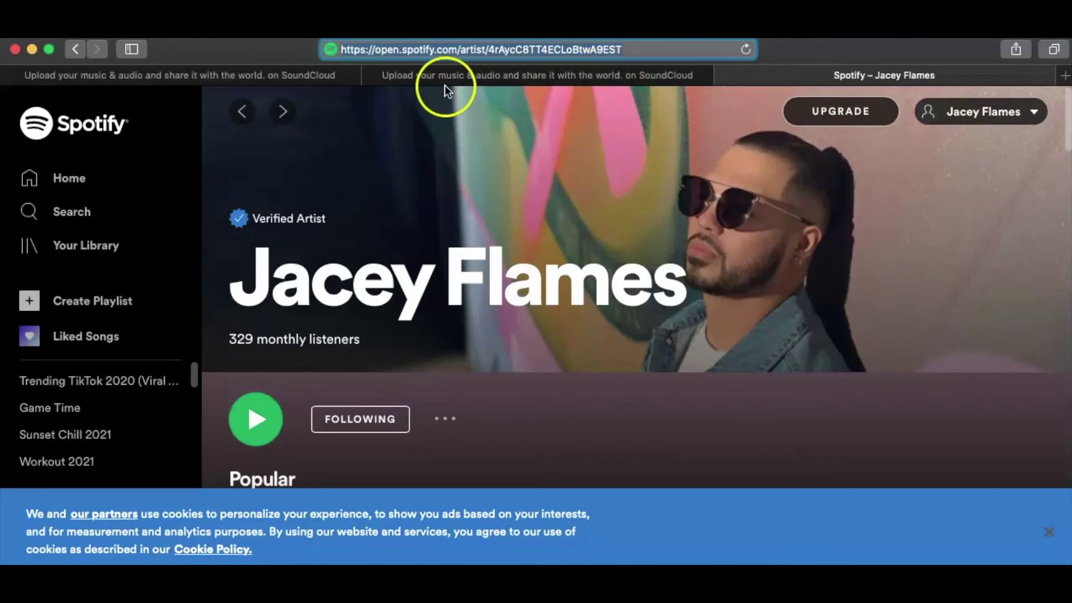
- Paste the copied Spotify artist link into the SoundCloud track description
{"action": "left_click", "coordinate": [450, 77]}
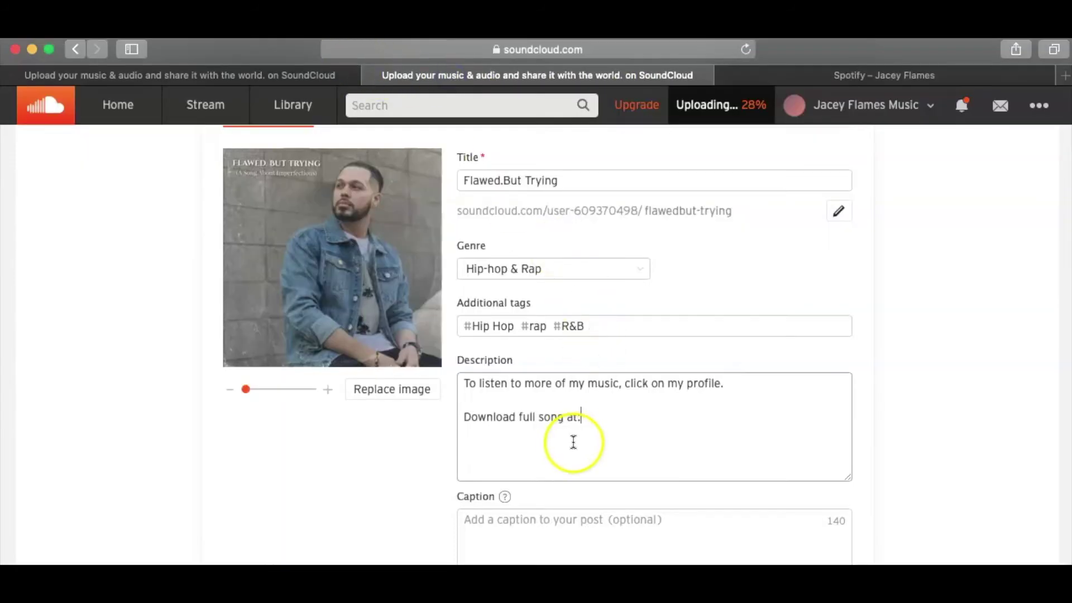
{"action": "type", "text": "https://open.spotify.com/artist/4rAyC8TT4ECLuBtwA9ES7"}
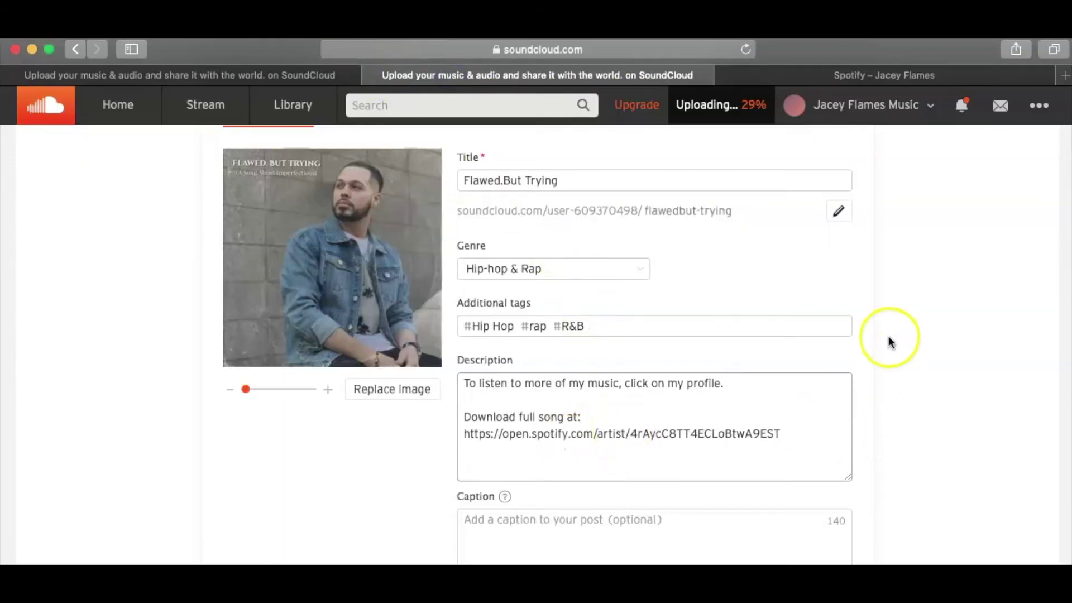
{"action": "scroll", "coordinate": [889, 336], "scroll_direction": "up", "scroll_amount": 5}
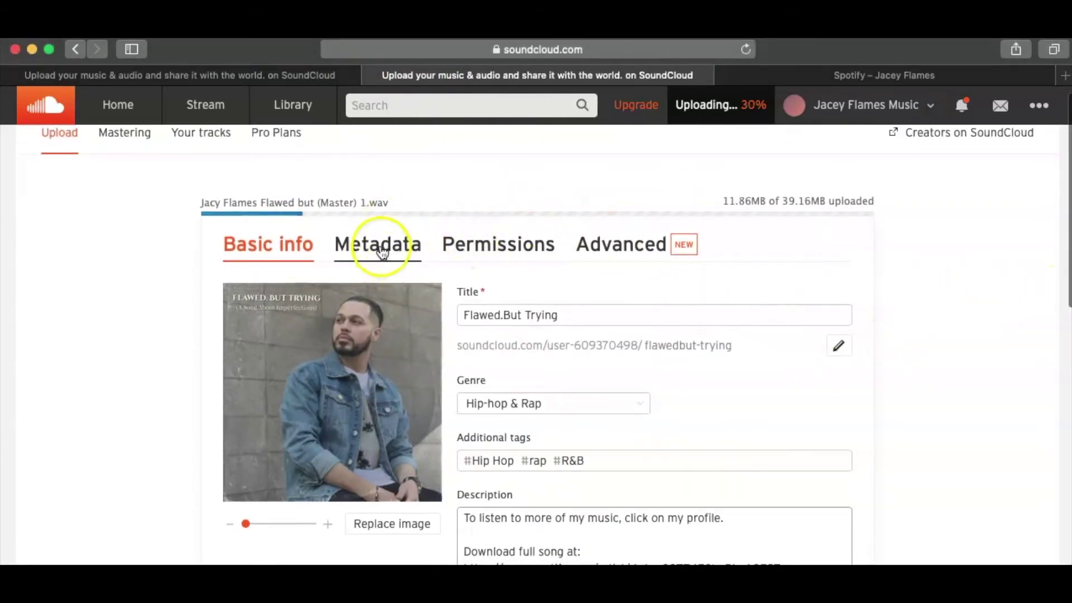
{"action": "scroll", "coordinate": [958, 329], "scroll_direction": "down", "scroll_amount": 2}
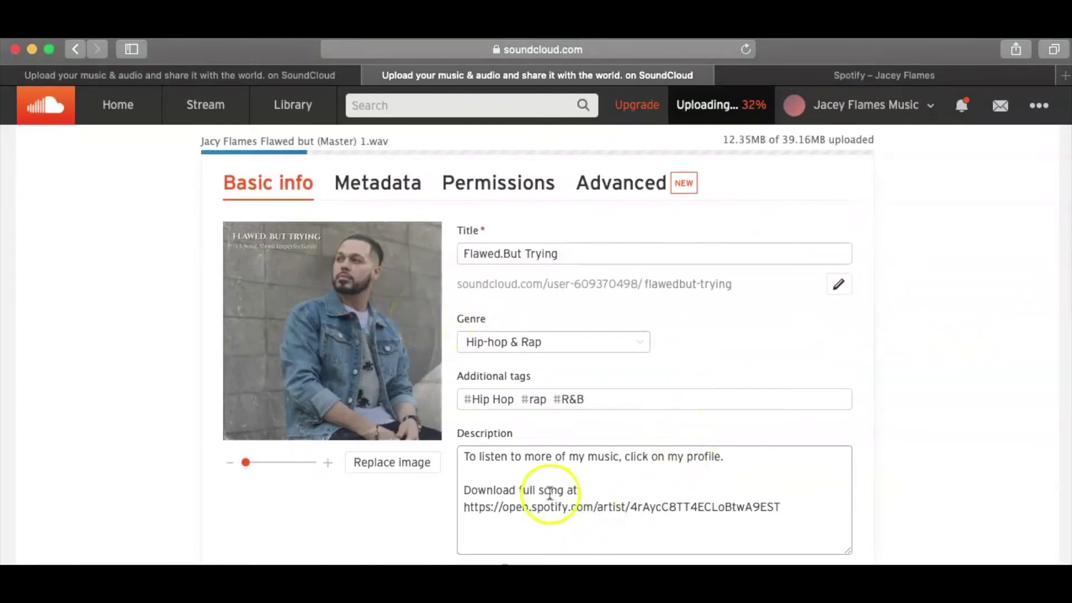
{"action": "scroll", "coordinate": [520, 489], "scroll_direction": "down", "scroll_amount": 3}
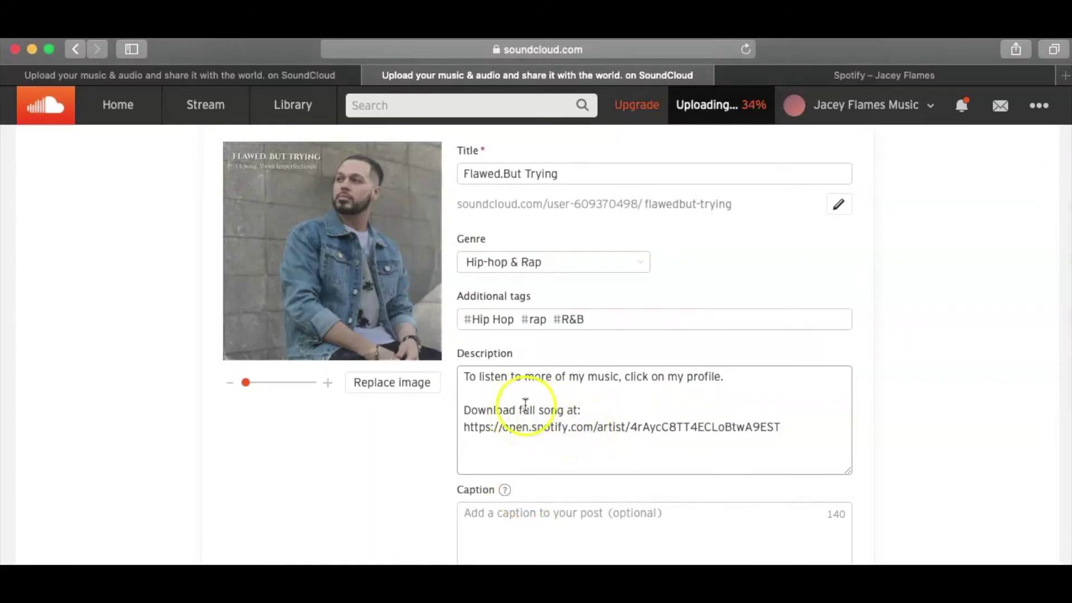
- Replace both 'Download full song at:' lines of the description with the word 'fanlink'
{"action": "left_click", "coordinate": [505, 407]}
{"action": "left_click_drag", "start_coordinate": [505, 407], "coordinate": [463, 409]}
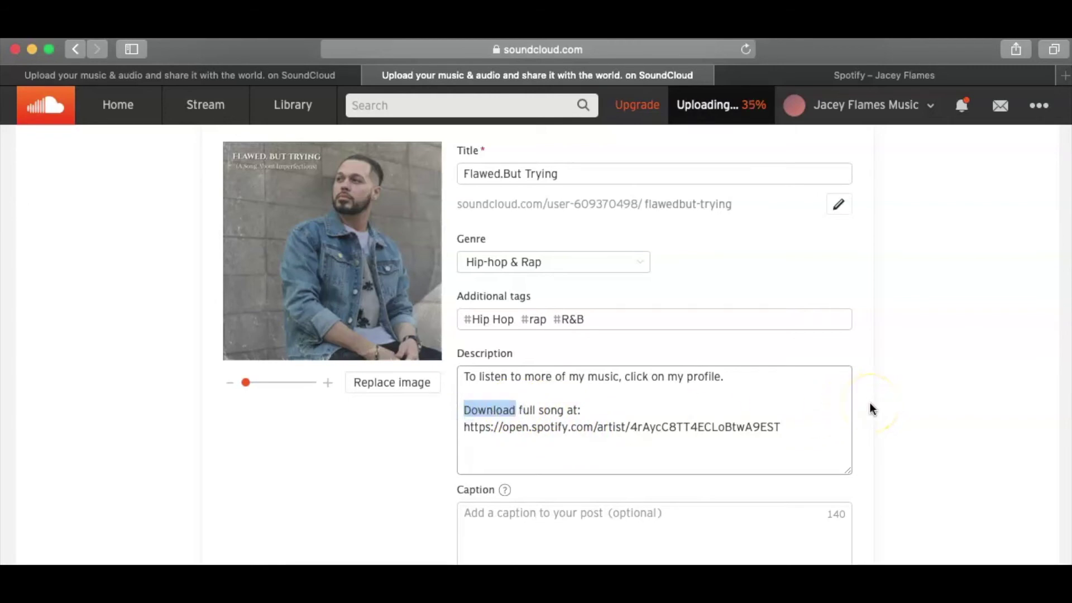
{"action": "scroll", "coordinate": [776, 279], "scroll_direction": "up", "scroll_amount": 1}
{"action": "scroll", "coordinate": [737, 275], "scroll_direction": "up", "scroll_amount": 3}
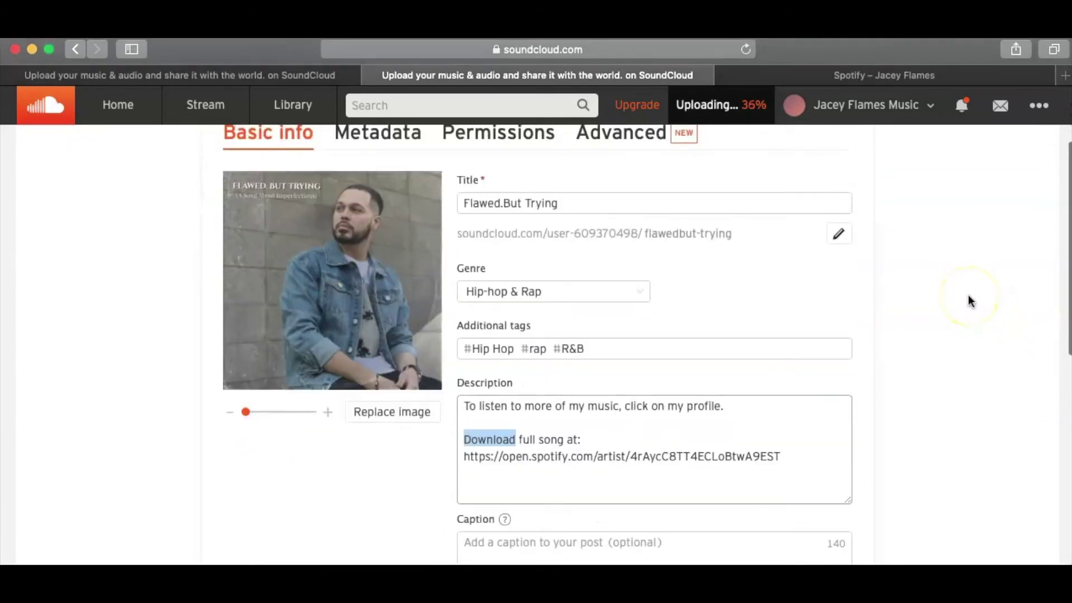
{"action": "scroll", "coordinate": [970, 301], "scroll_direction": "down", "scroll_amount": 5}
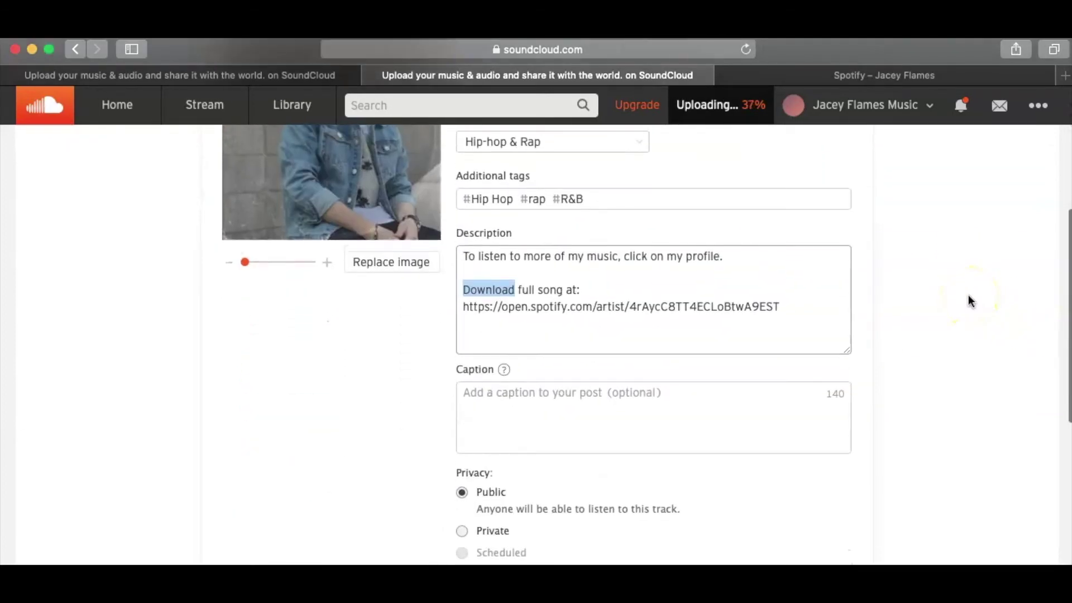
{"action": "scroll", "coordinate": [970, 301], "scroll_direction": "up", "scroll_amount": 1}
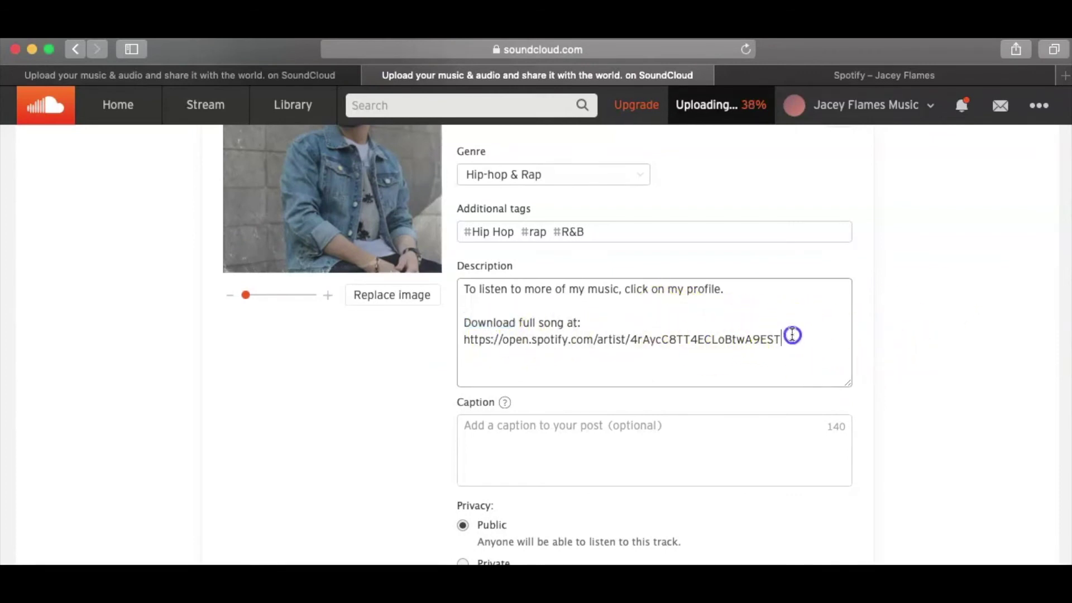
{"action": "left_click_drag", "start_coordinate": [789, 335], "coordinate": [461, 323]}
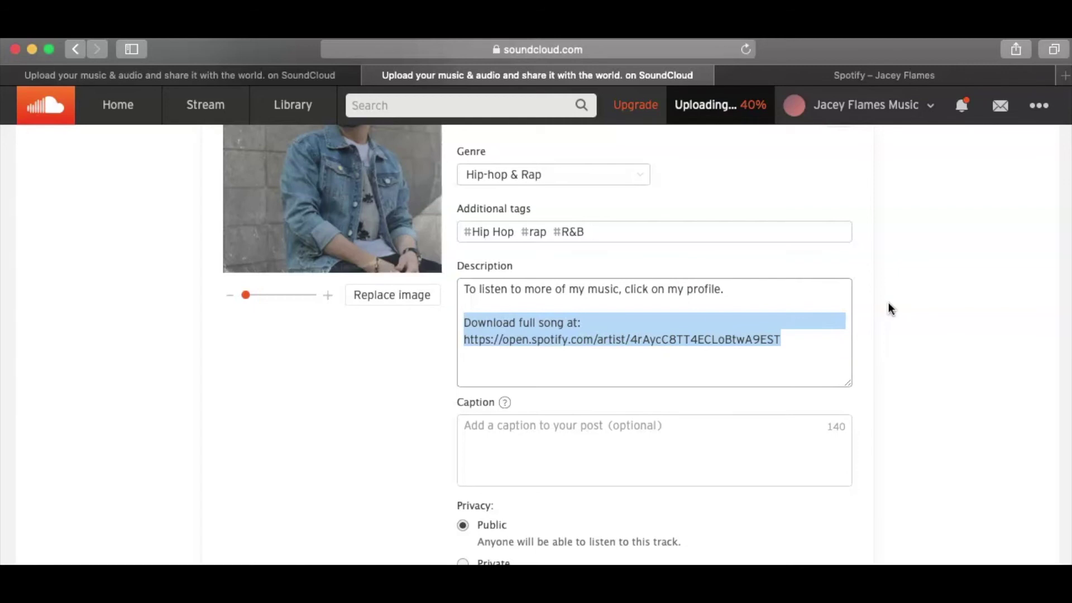
{"action": "type", "text": "fanlink"}
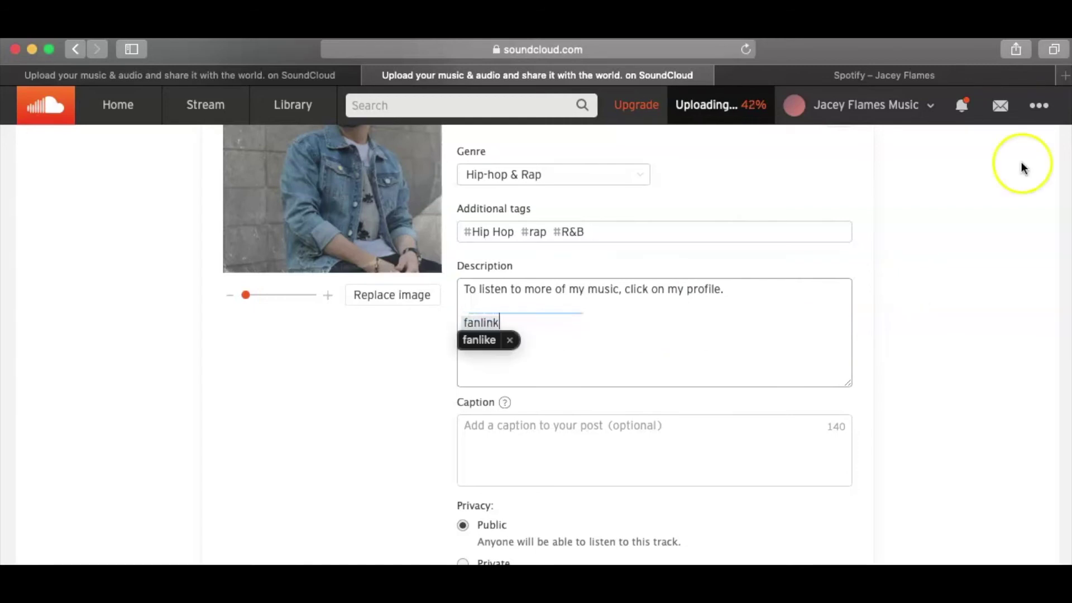
- Load the artist's ToneDen Fanlink page in the Spotify tab and select its full address
{"action": "left_click", "coordinate": [927, 73]}
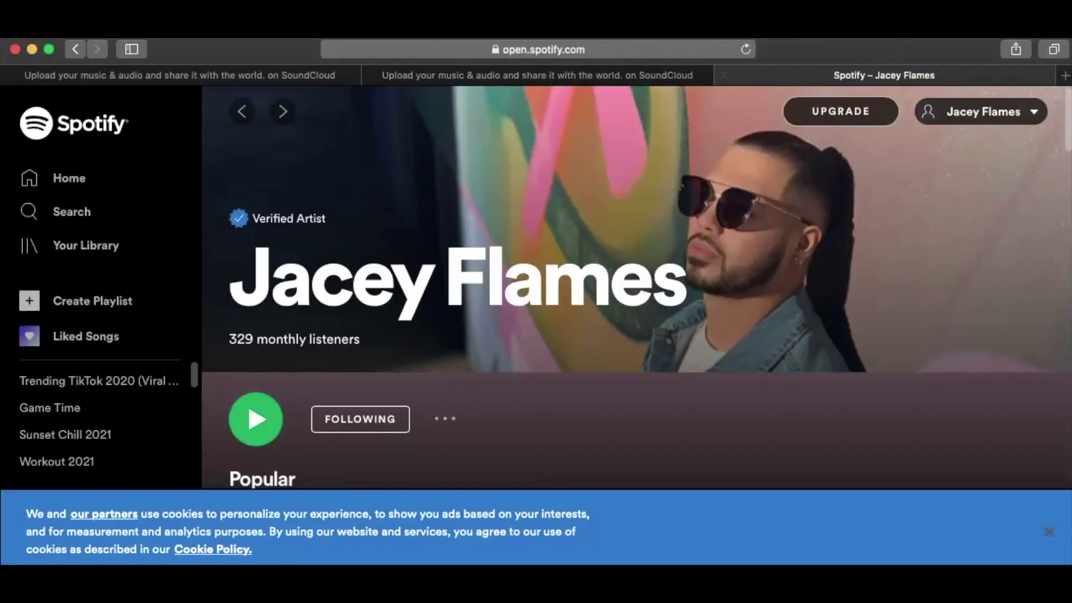
{"action": "left_click", "coordinate": [595, 44]}
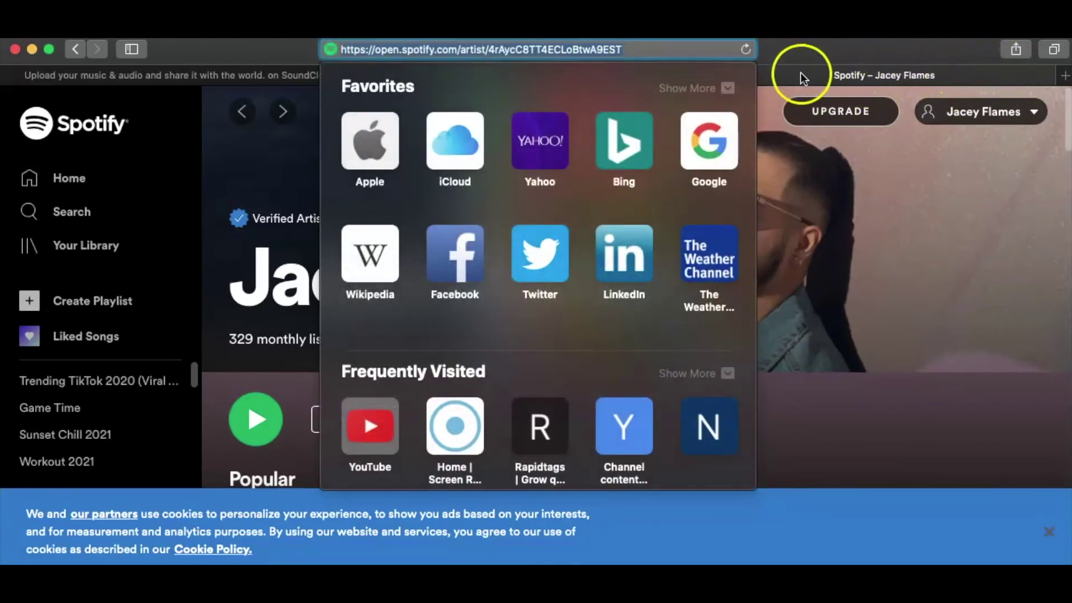
{"action": "type", "text": "fanlink"}
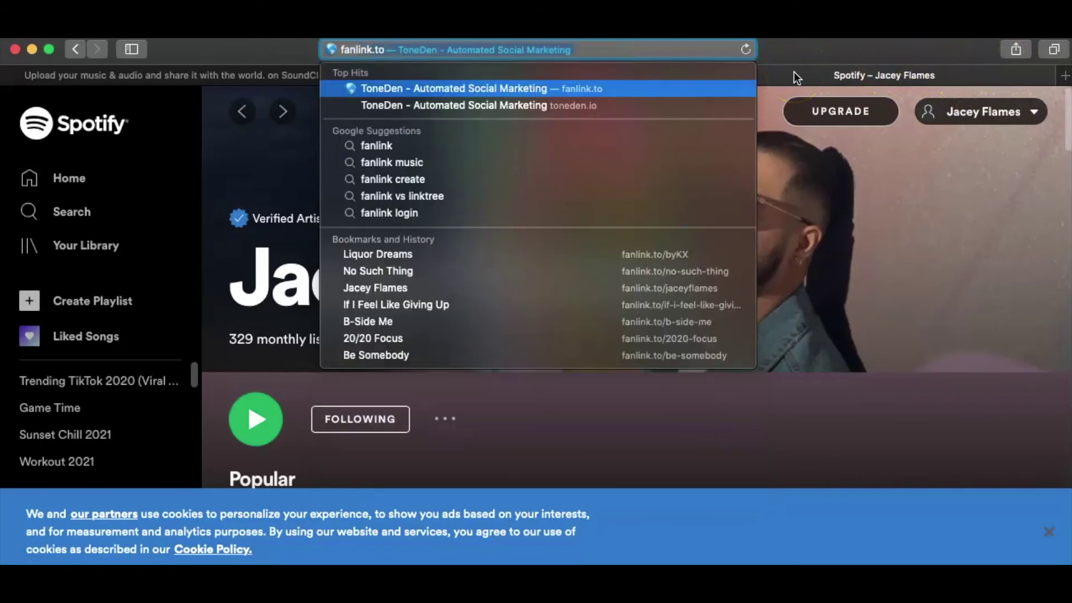
{"action": "type", "text": ".to/jaceyflames"}
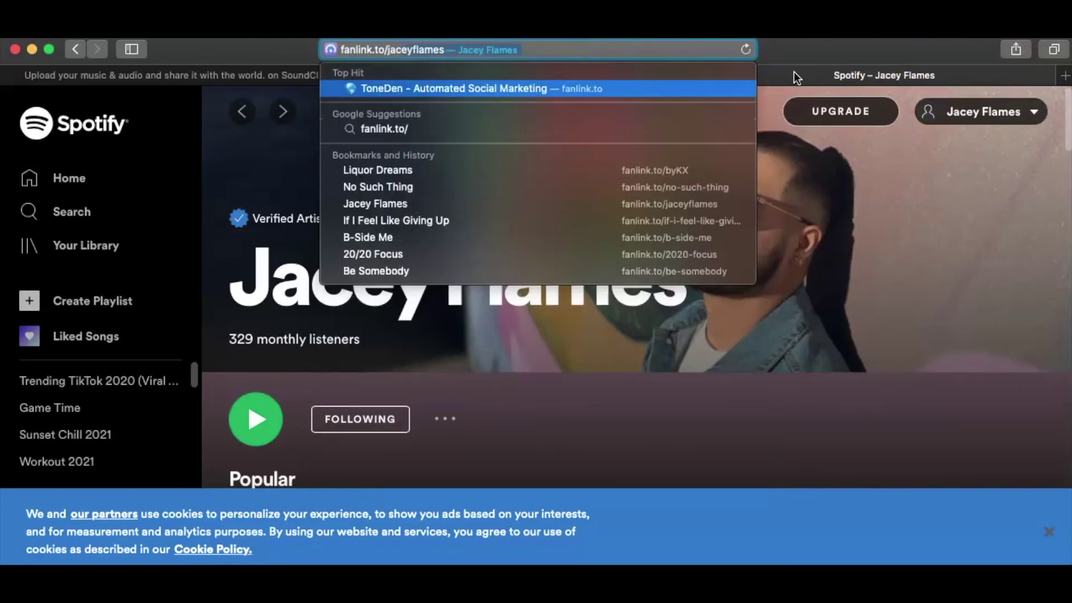
{"action": "key", "text": "Return"}
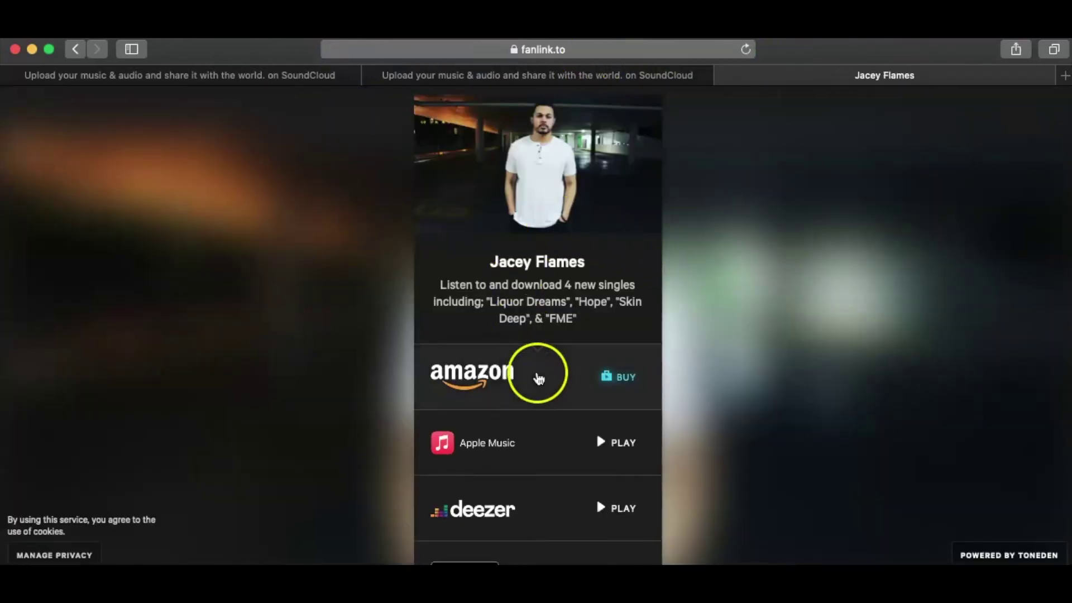
{"action": "scroll", "coordinate": [536, 376], "scroll_direction": "down", "scroll_amount": 5}
{"action": "scroll", "coordinate": [539, 378], "scroll_direction": "down", "scroll_amount": 4}
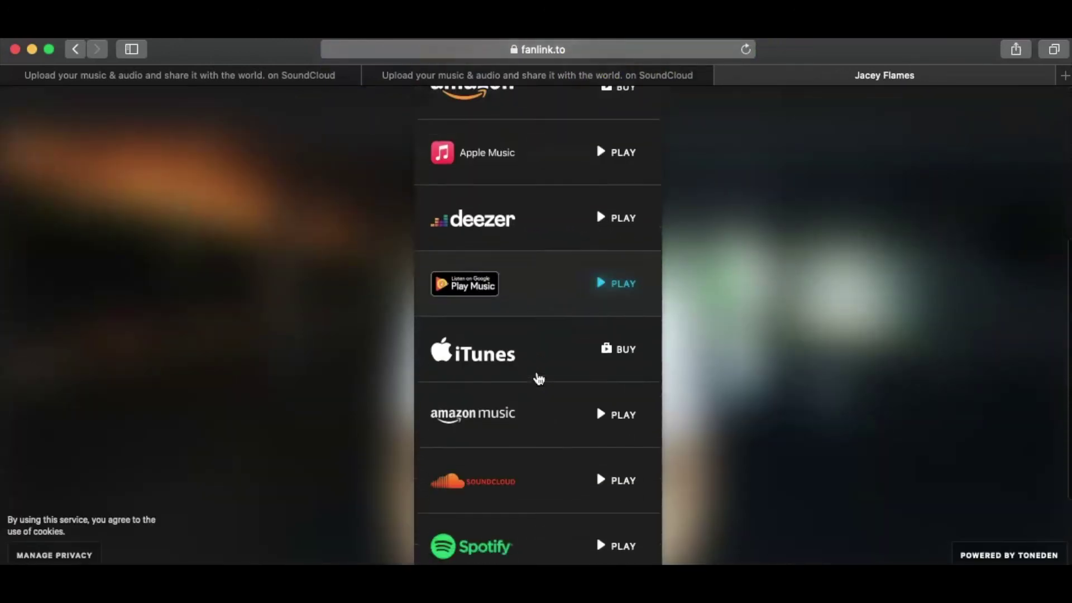
{"action": "scroll", "coordinate": [539, 379], "scroll_direction": "up", "scroll_amount": 3}
{"action": "scroll", "coordinate": [539, 379], "scroll_direction": "up", "scroll_amount": 5}
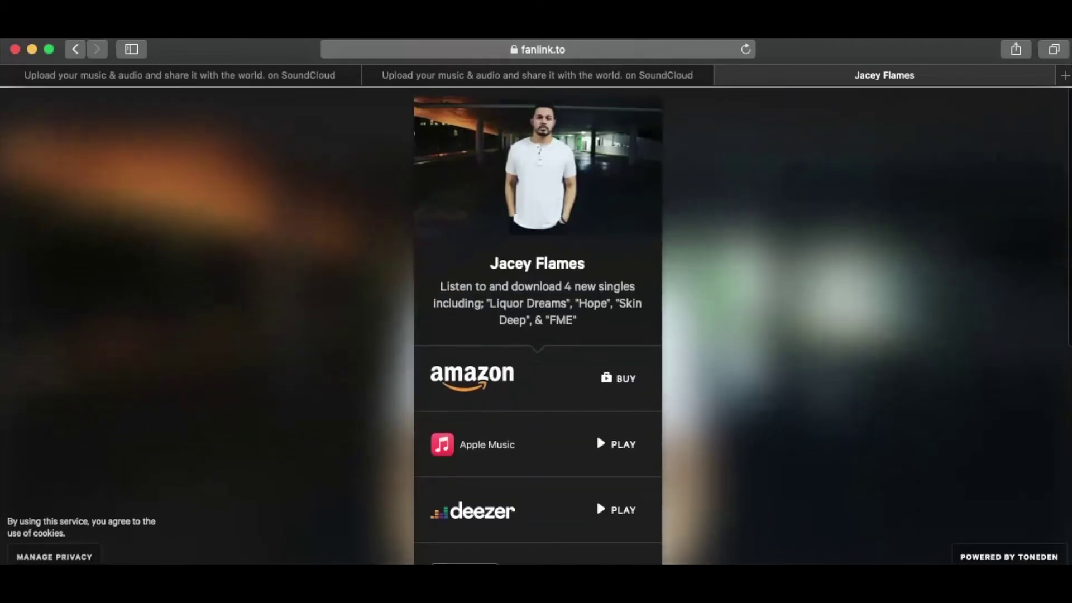
{"action": "left_click", "coordinate": [569, 48]}
{"action": "key", "text": "super+c"}
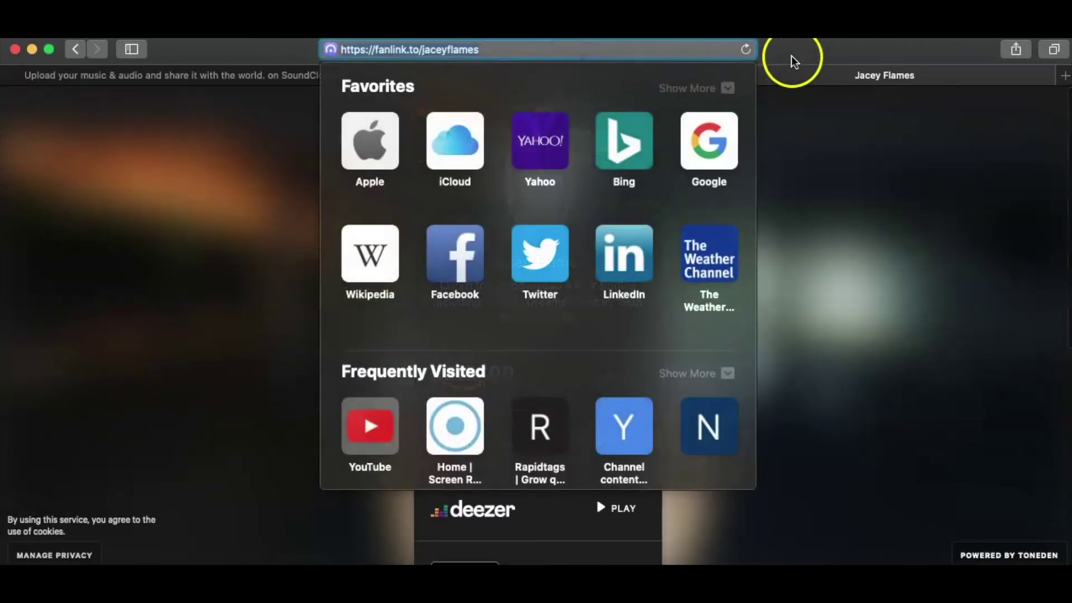
{"action": "left_click", "coordinate": [792, 55]}
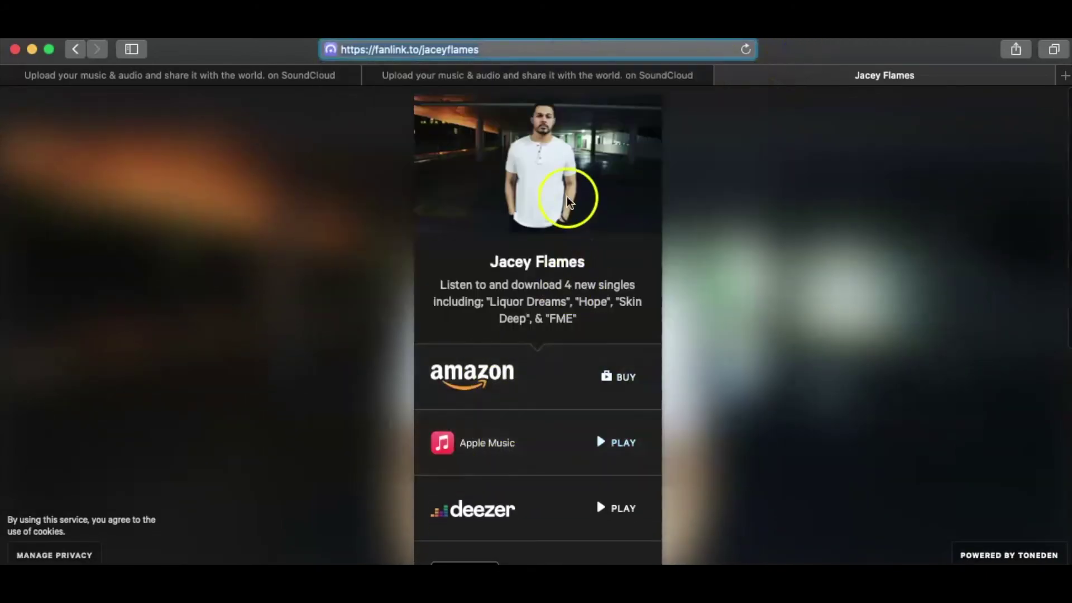
{"action": "left_click", "coordinate": [449, 79]}
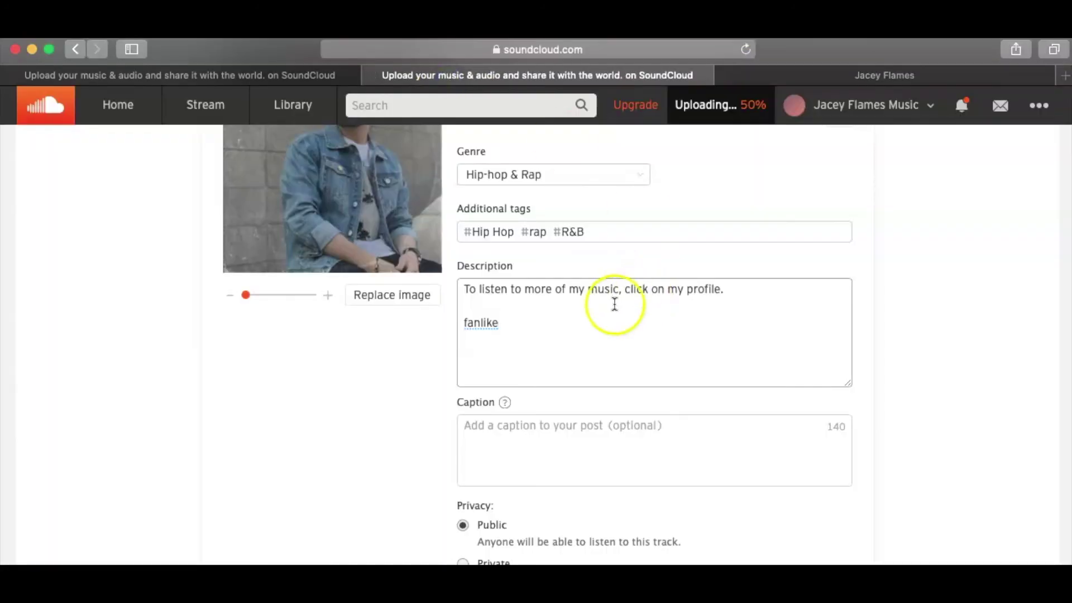
- Rewrite the first description line to end 'click here at:' and paste the fanlink address below it
{"action": "left_click", "coordinate": [534, 321]}
{"action": "key", "text": "BackSpace"}
{"action": "key", "text": "BackSpace"}
{"action": "key", "text": "BackSpace"}
{"action": "key", "text": "BackSpace"}
{"action": "key", "text": "BackSpace"}
{"action": "key", "text": "BackSpace"}
{"action": "key", "text": "BackSpace"}
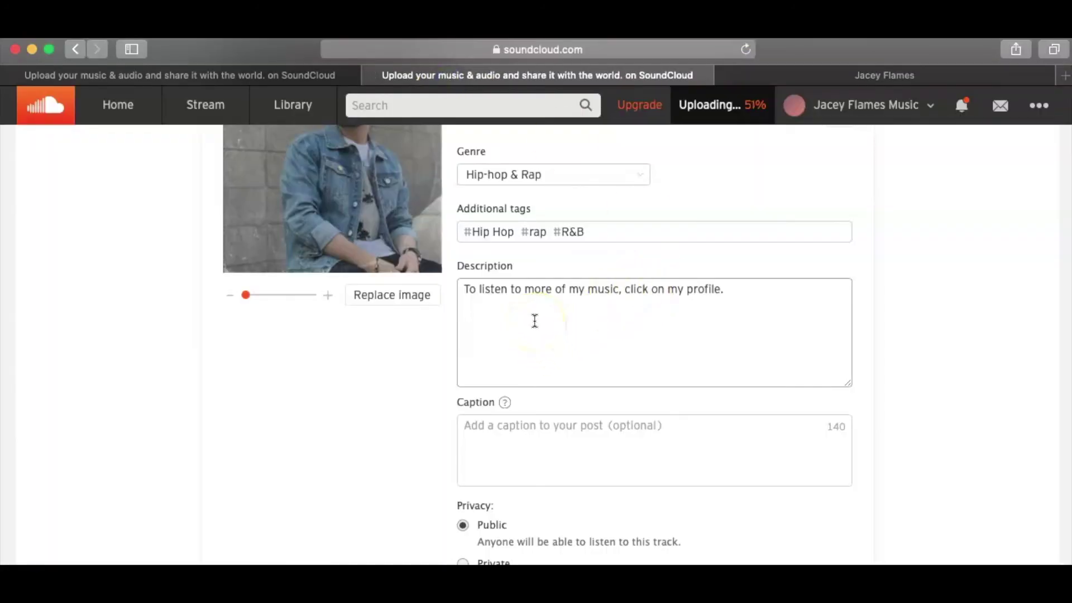
{"action": "left_click_drag", "start_coordinate": [726, 289], "coordinate": [619, 290]}
{"action": "key", "text": "BackSpace"}
{"action": "type", "text": "cl"}
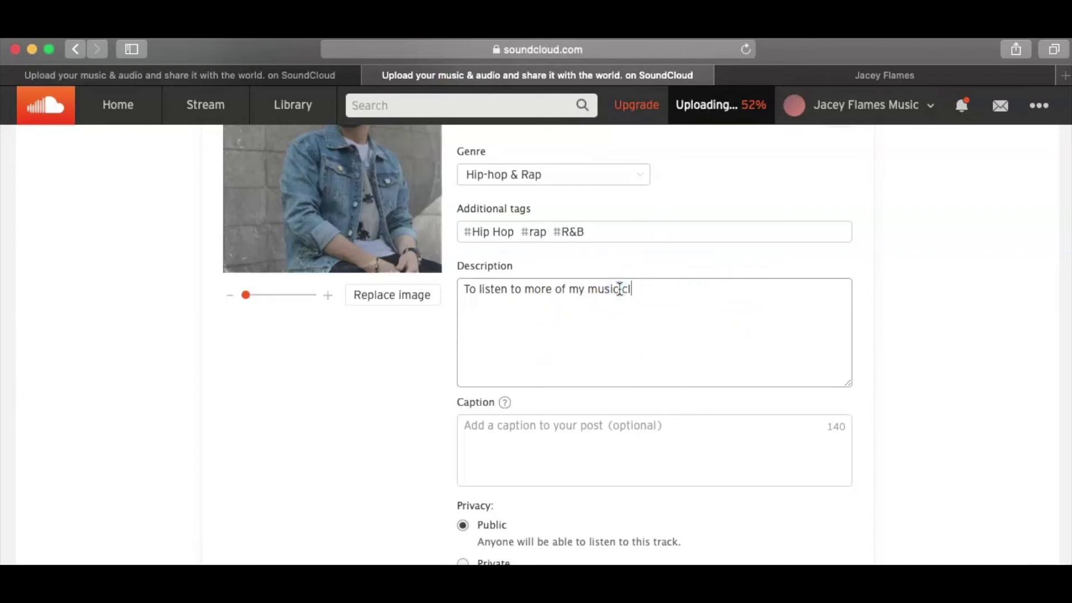
{"action": "type", "text": "ick here at:"}
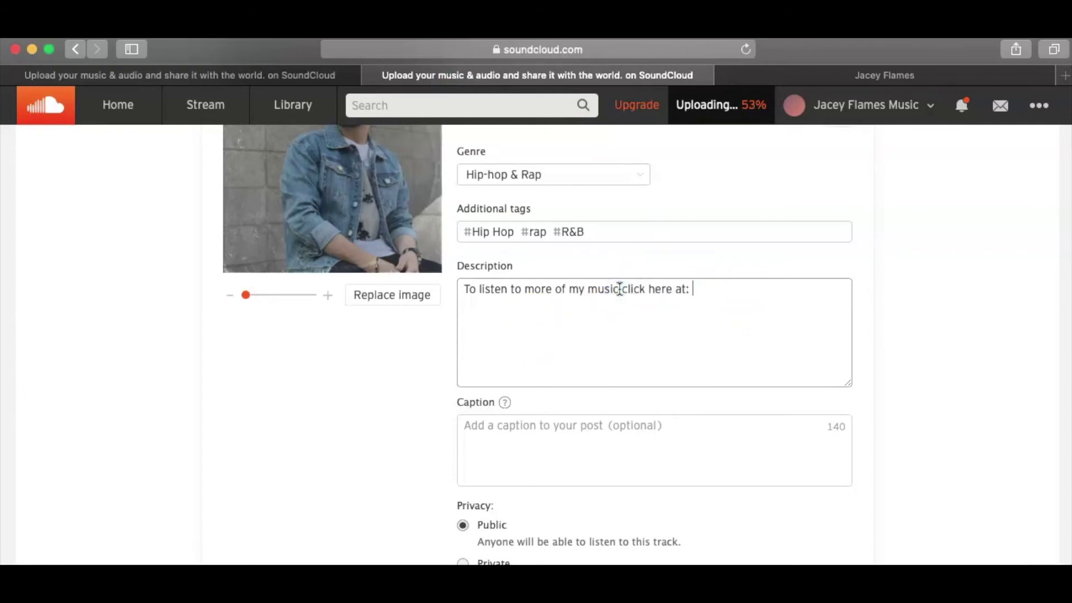
{"action": "key", "text": "Return"}
{"action": "key", "text": "super+v"}
{"action": "key", "text": "Return"}
{"action": "key", "text": "Return"}
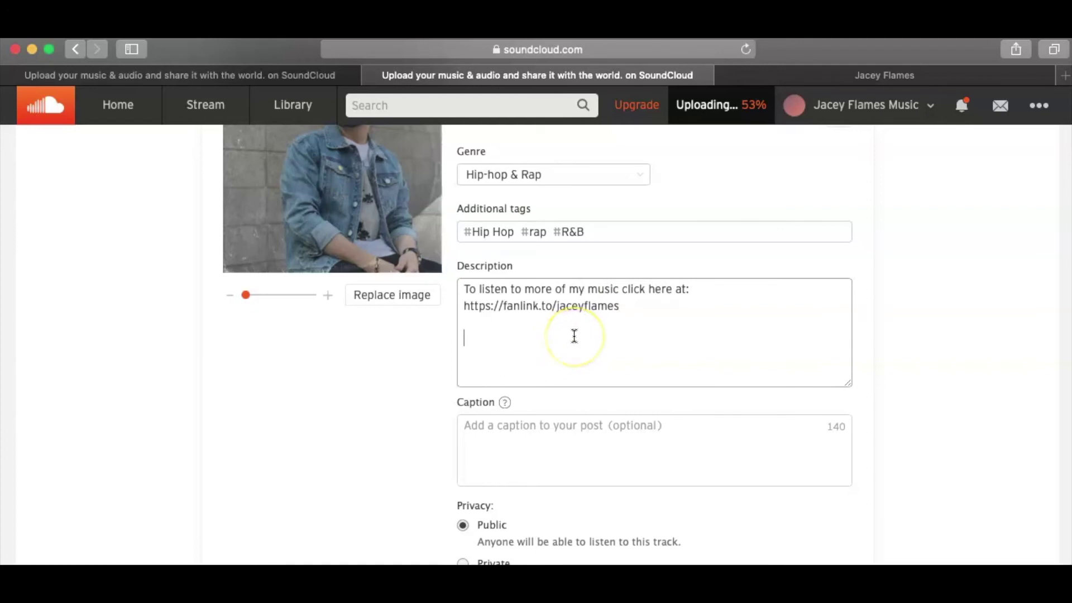
- Add a 'Prod. by:' credit line with the artist's name beneath the fanlink
{"action": "type", "text": "Prod. by"}
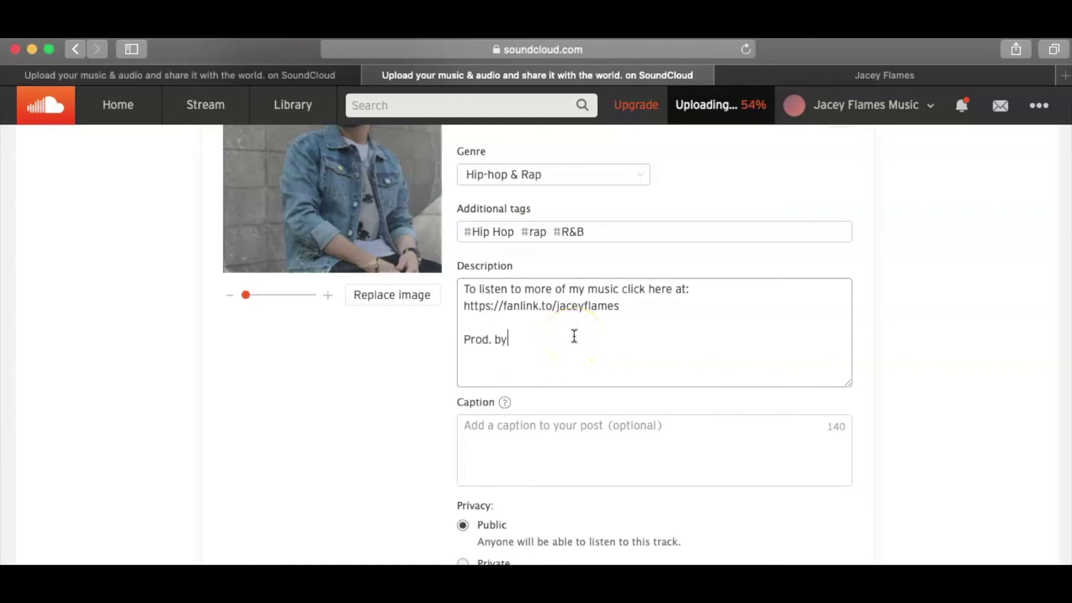
{"action": "type", "text": ": Jacey Flames"}
{"action": "scroll", "coordinate": [587, 387], "scroll_direction": "down", "scroll_amount": 5}
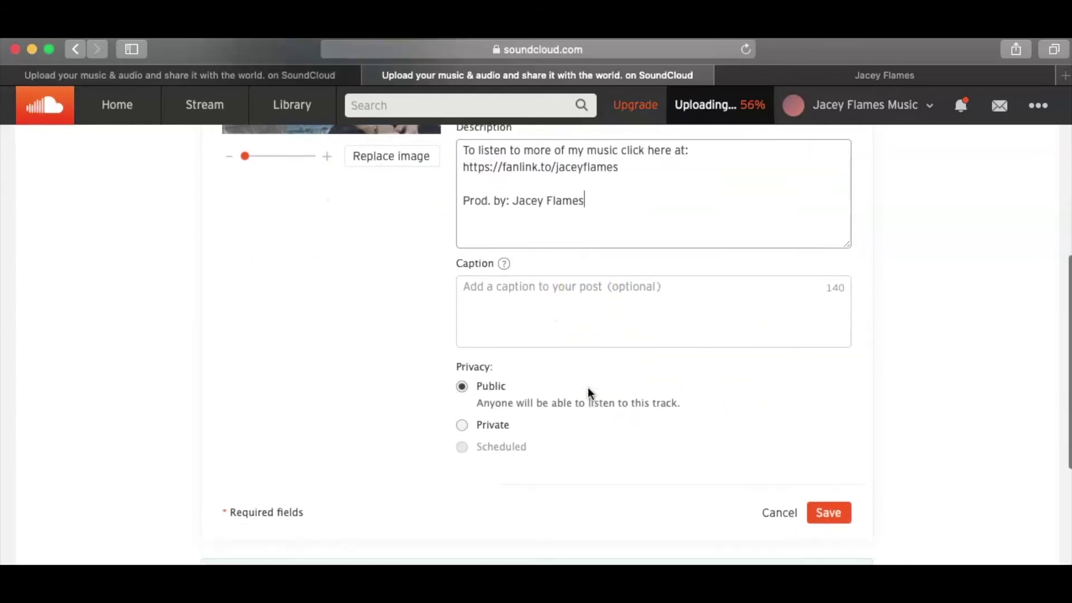
{"action": "scroll", "coordinate": [389, 299], "scroll_direction": "down", "scroll_amount": 2}
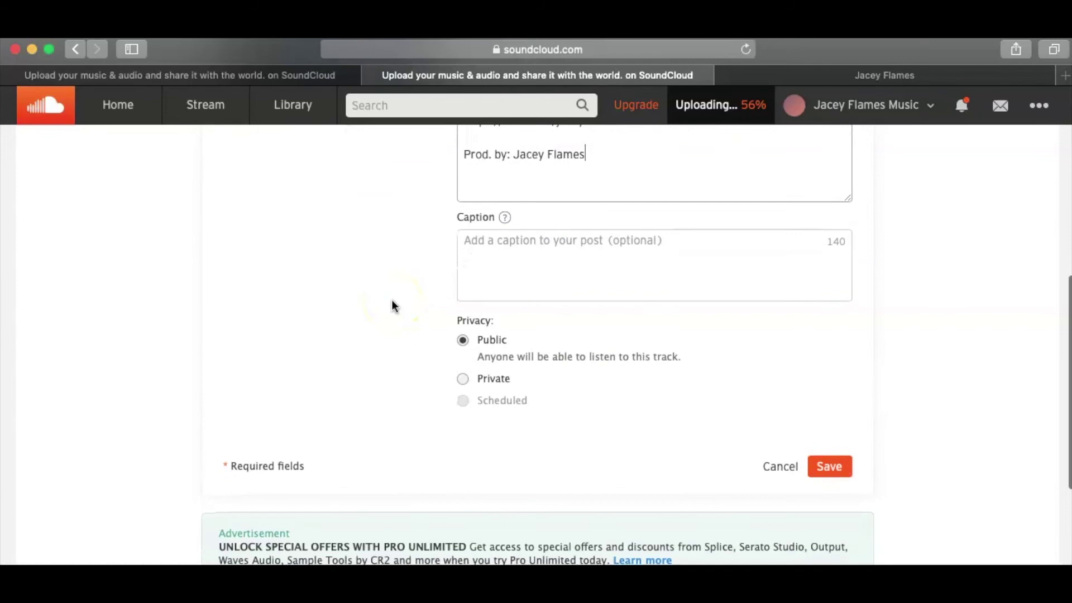
{"action": "scroll", "coordinate": [392, 305], "scroll_direction": "up", "scroll_amount": 7}
{"action": "scroll", "coordinate": [392, 306], "scroll_direction": "down", "scroll_amount": 7}
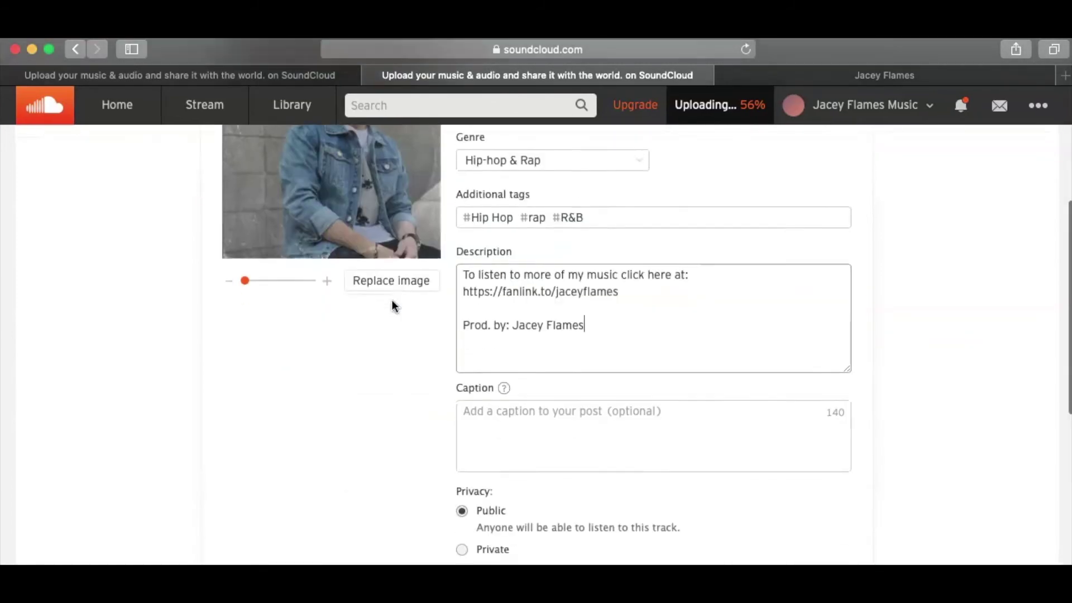
{"action": "left_click", "coordinate": [830, 484]}
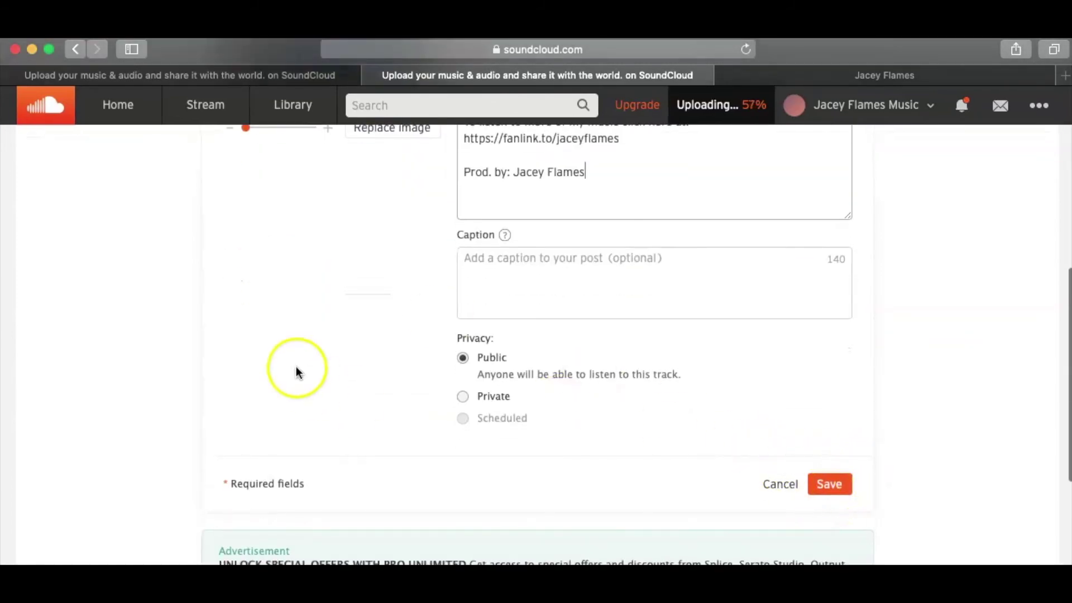
- In Metadata, enter the artist's name as both Artist and Composer
{"action": "scroll", "coordinate": [296, 368], "scroll_direction": "up", "scroll_amount": 7}
{"action": "left_click", "coordinate": [356, 226]}
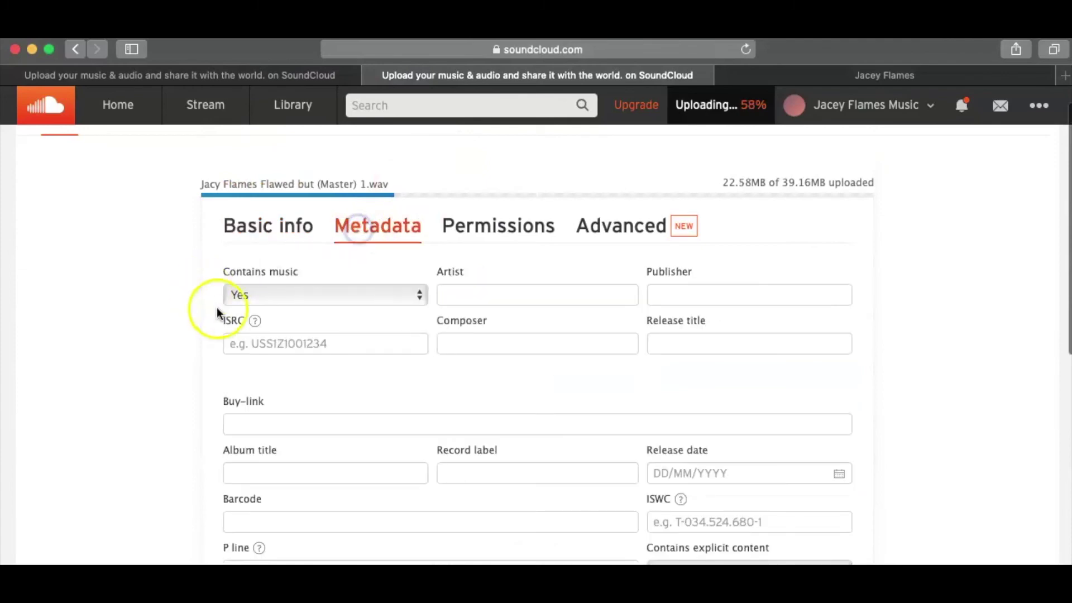
{"action": "scroll", "coordinate": [217, 308], "scroll_direction": "down", "scroll_amount": 1}
{"action": "scroll", "coordinate": [220, 315], "scroll_direction": "down", "scroll_amount": 3}
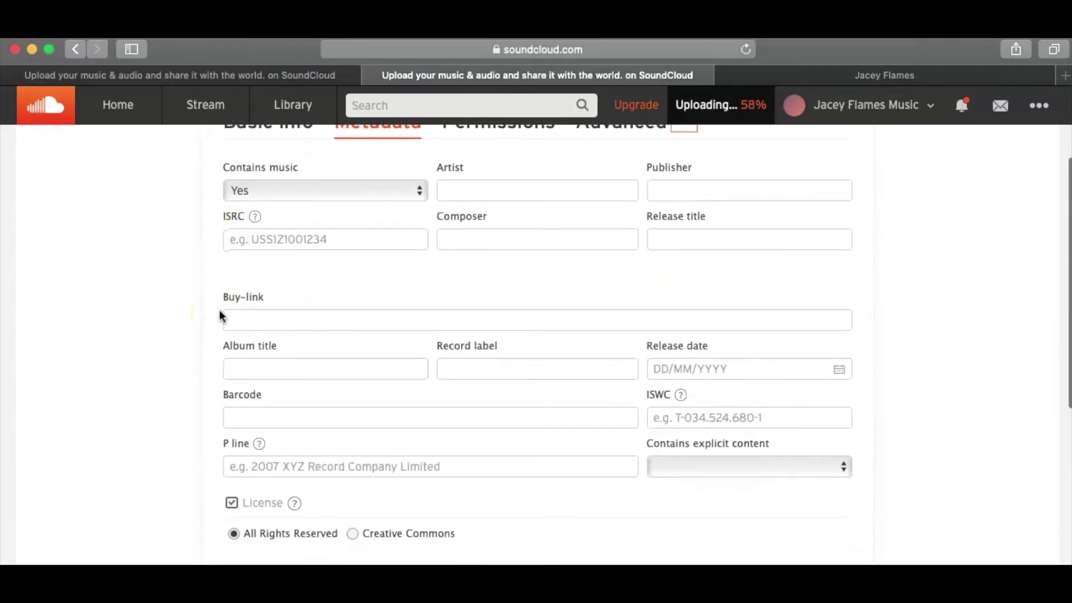
{"action": "left_click", "coordinate": [473, 190]}
{"action": "type", "text": "Jacey"}
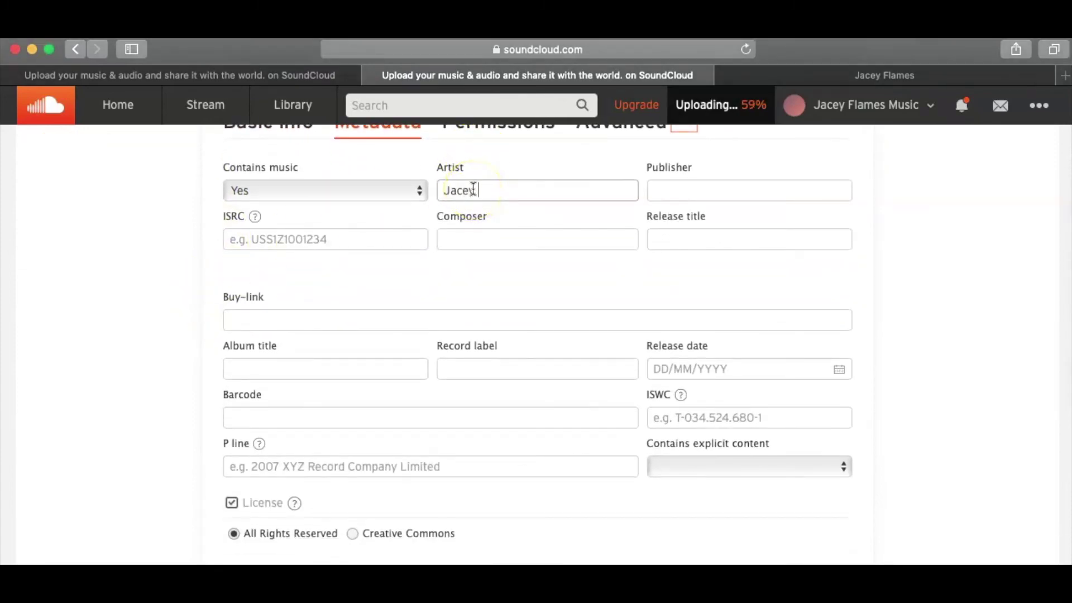
{"action": "type", "text": " Flames"}
{"action": "left_click", "coordinate": [557, 229]}
{"action": "type", "text": "J"}
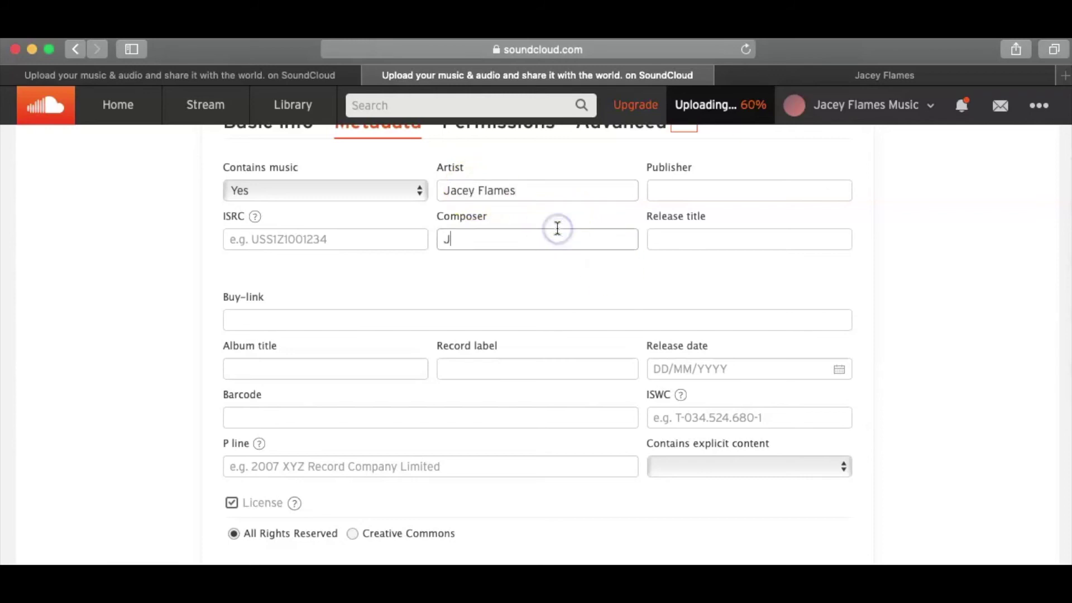
{"action": "type", "text": "acey Flames"}
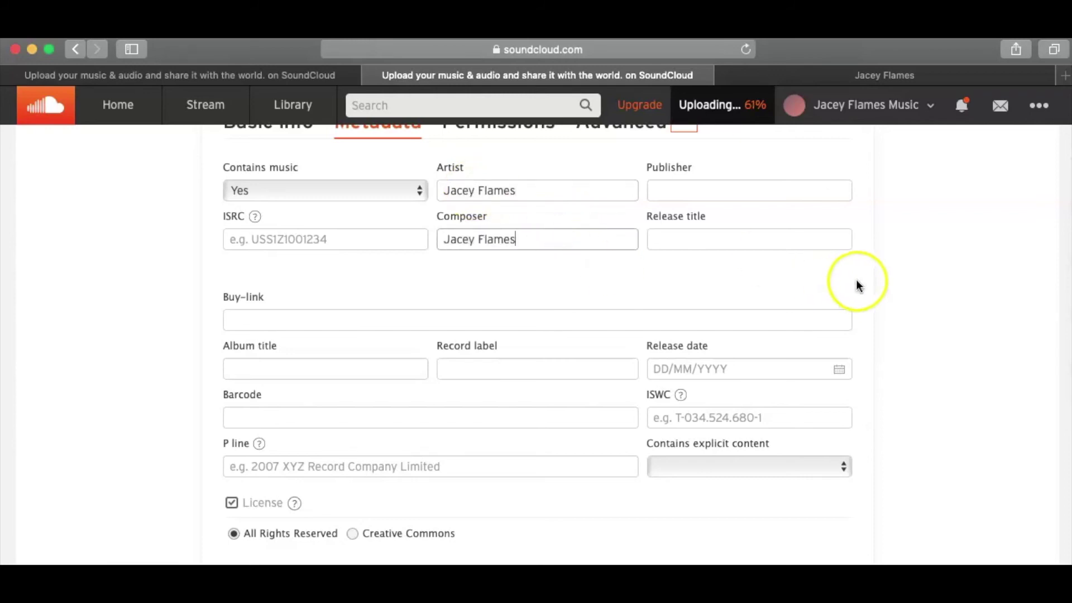
- Set release title 7/28/21, release date 28 July 2021 and explicit content No
{"action": "left_click", "coordinate": [761, 240]}
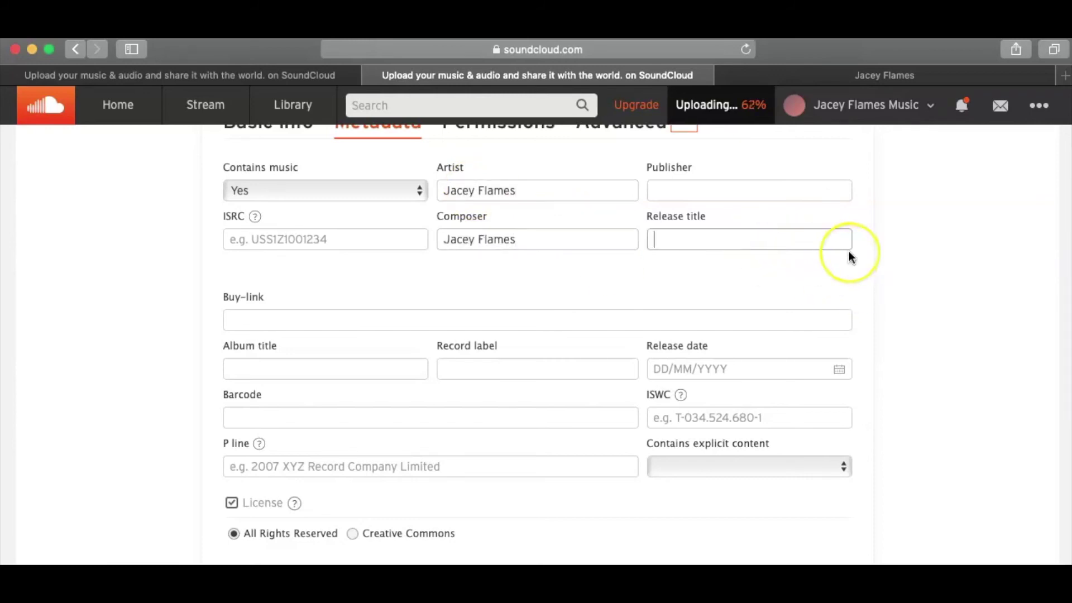
{"action": "type", "text": "7/28"}
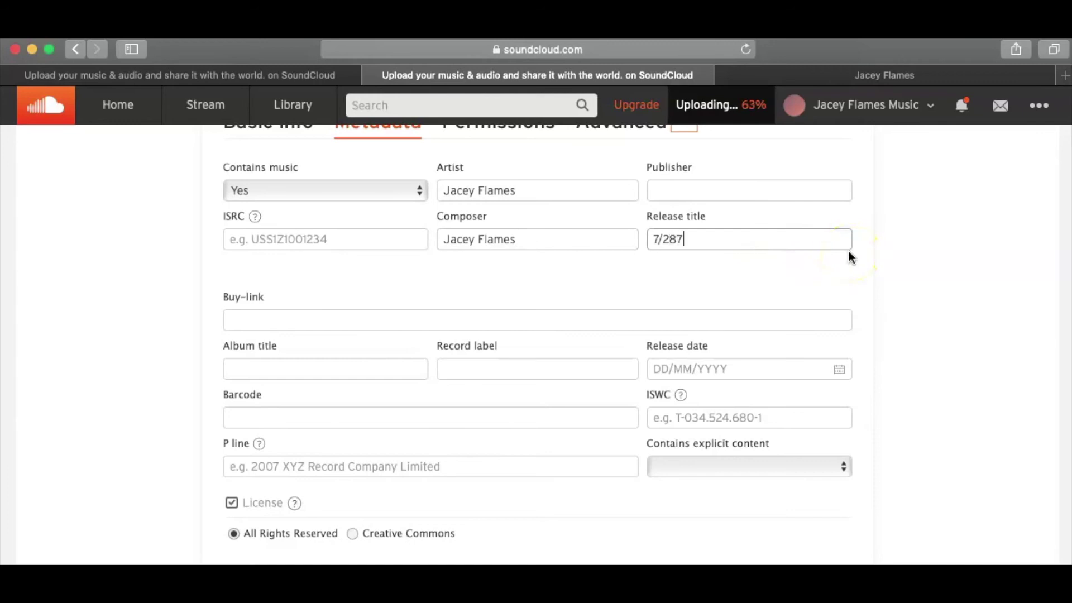
{"action": "type", "text": "/21"}
{"action": "left_click", "coordinate": [929, 275]}
{"action": "scroll", "coordinate": [928, 276], "scroll_direction": "down", "scroll_amount": 2}
{"action": "scroll", "coordinate": [928, 276], "scroll_direction": "down", "scroll_amount": 1}
{"action": "left_click", "coordinate": [775, 287]}
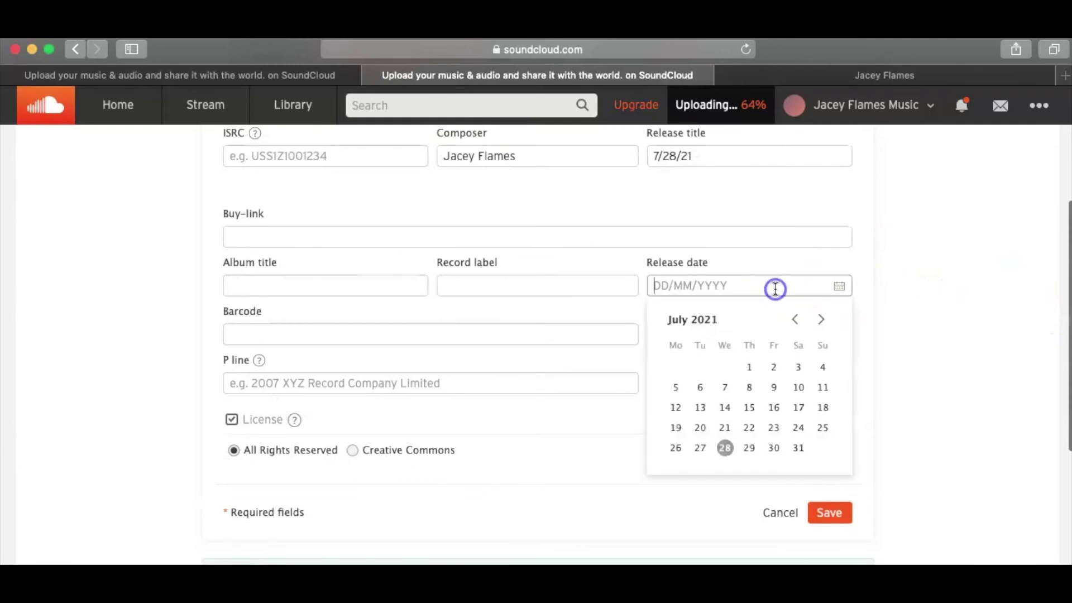
{"action": "left_click", "coordinate": [725, 448]}
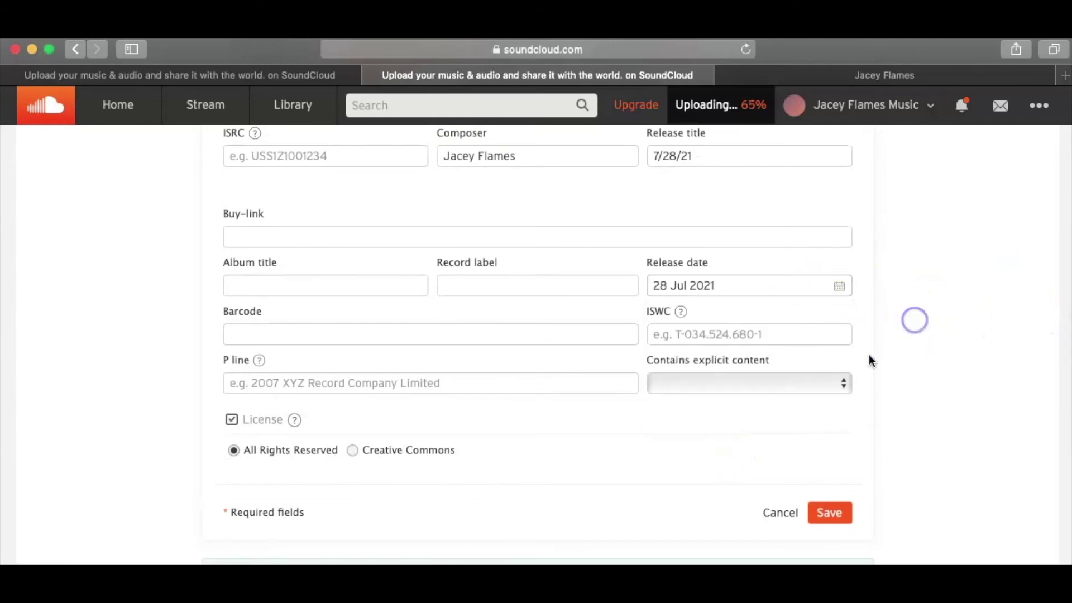
{"action": "left_click", "coordinate": [728, 383]}
{"action": "left_click", "coordinate": [687, 416]}
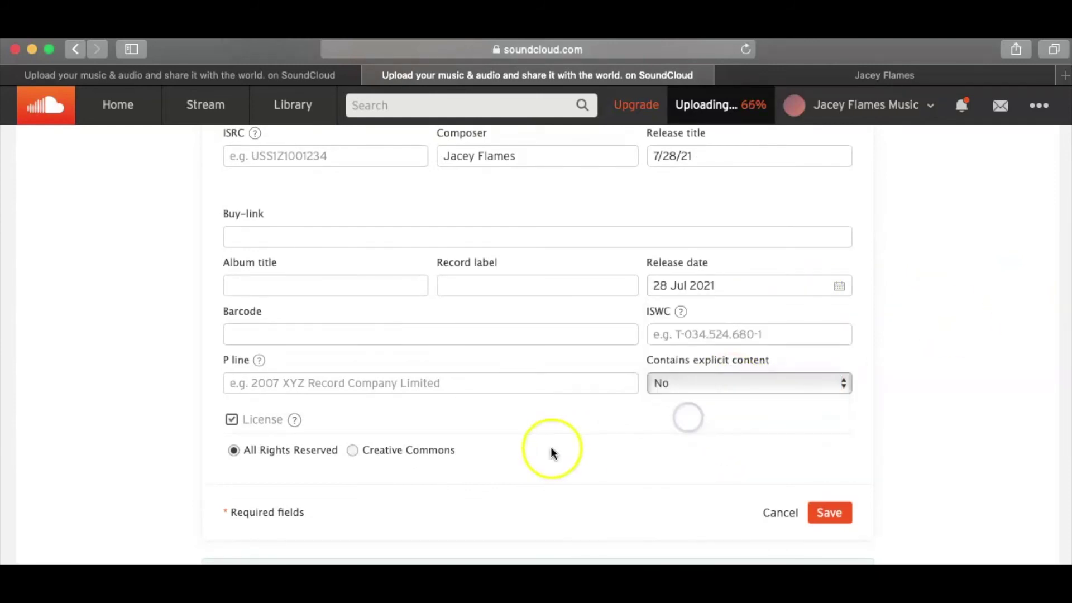
- Paste the artist's fanlink page address into the Buy-link field
{"action": "scroll", "coordinate": [551, 447], "scroll_direction": "up", "scroll_amount": 3}
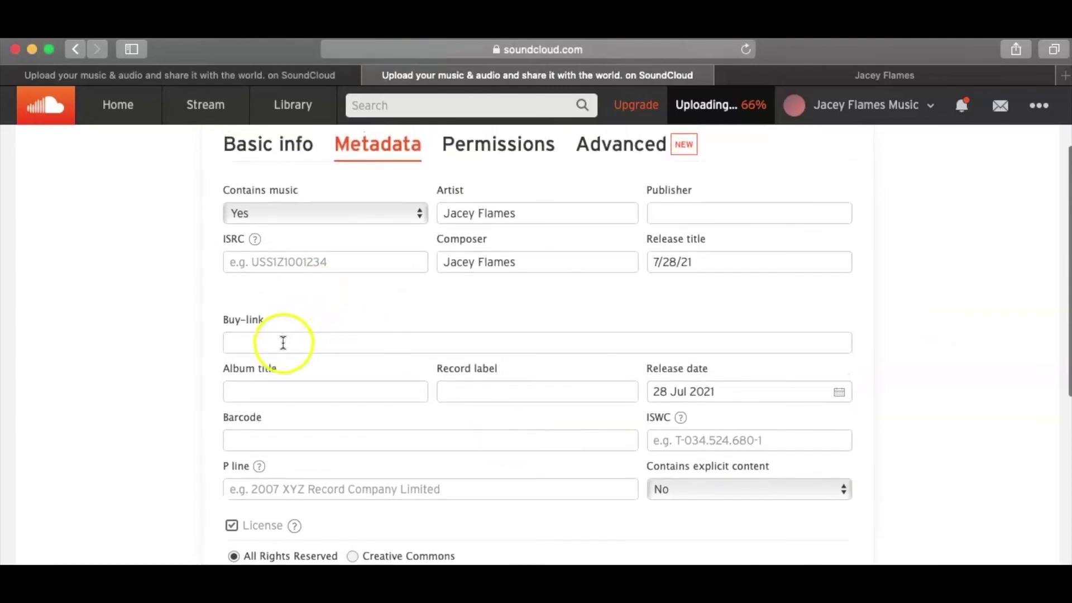
{"action": "left_click", "coordinate": [279, 342]}
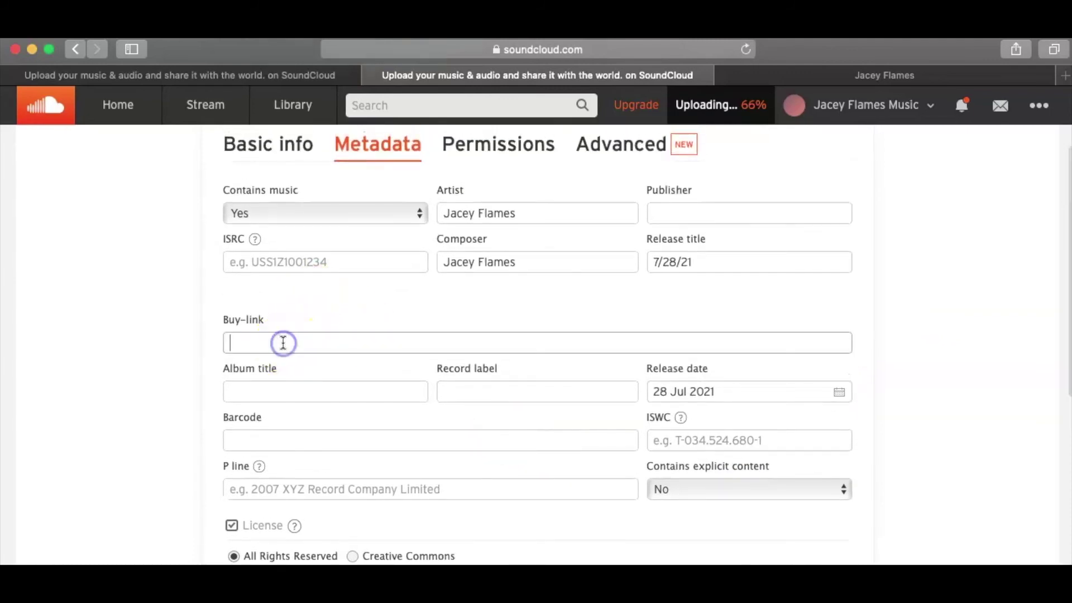
{"action": "left_click", "coordinate": [851, 72]}
{"action": "left_click", "coordinate": [573, 53]}
{"action": "key", "text": "super+c"}
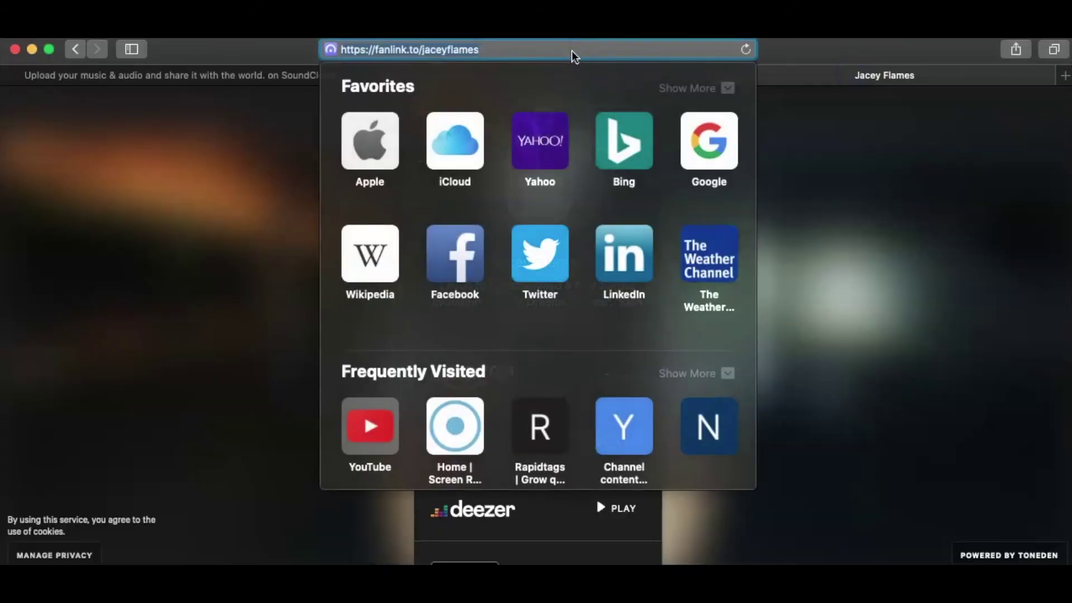
{"action": "left_click", "coordinate": [842, 51]}
{"action": "left_click", "coordinate": [613, 77]}
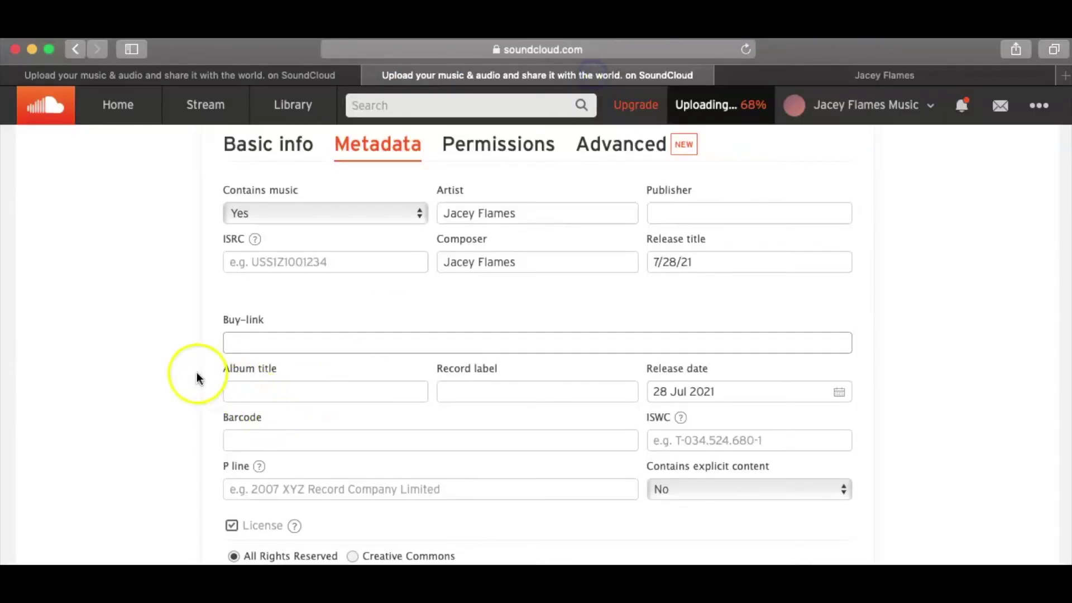
{"action": "key", "text": "super+v"}
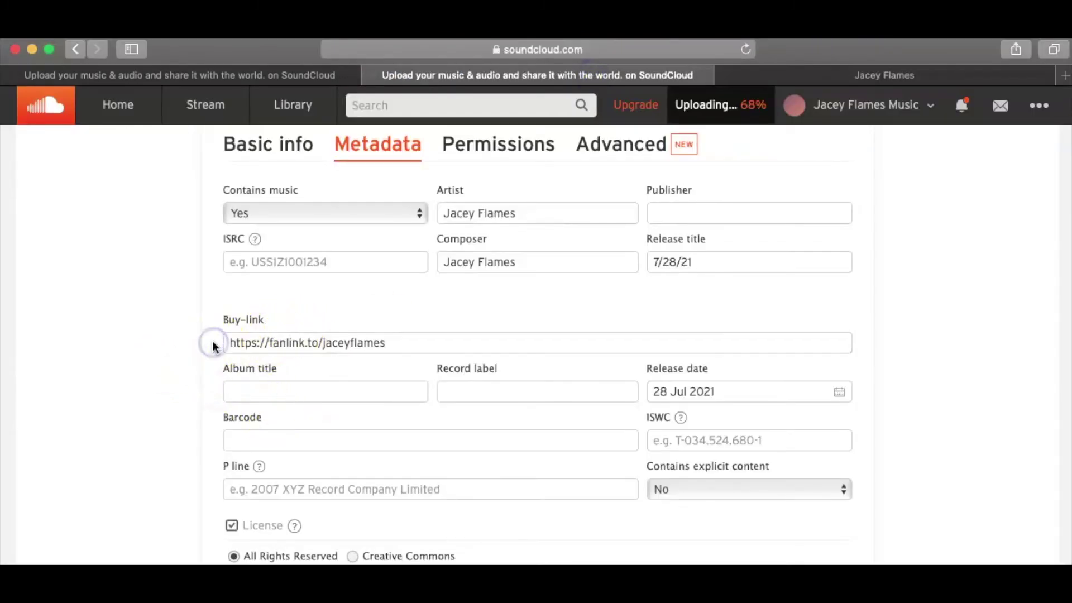
{"action": "scroll", "coordinate": [212, 342], "scroll_direction": "down", "scroll_amount": 5}
{"action": "scroll", "coordinate": [212, 341], "scroll_direction": "up", "scroll_amount": 6}
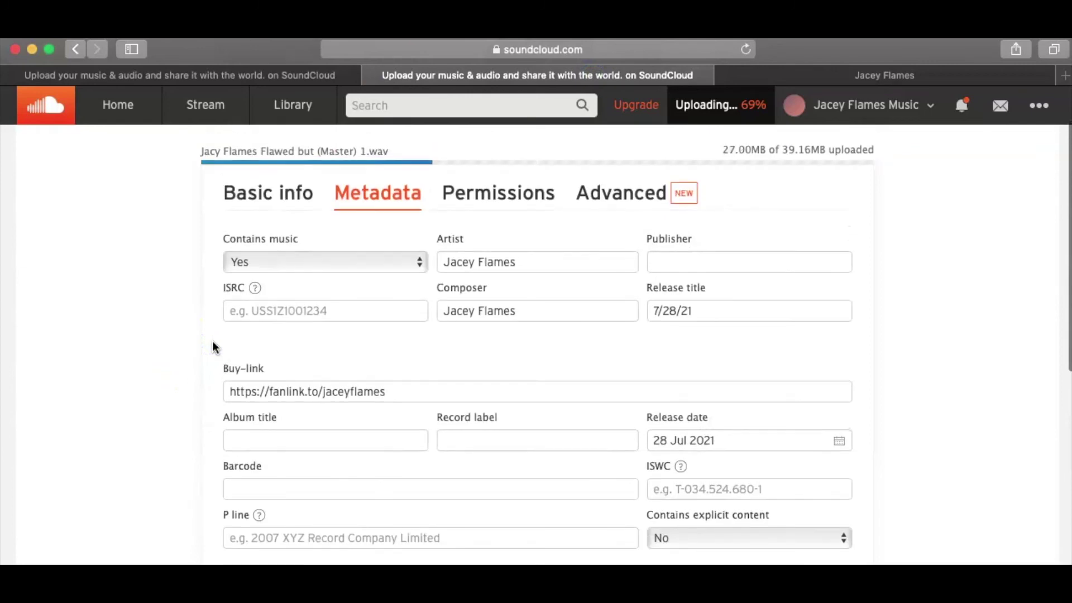
- Review the track's permissions, then save the 'Flawed.But Trying' basic info with its tags and description
{"action": "left_click", "coordinate": [518, 190]}
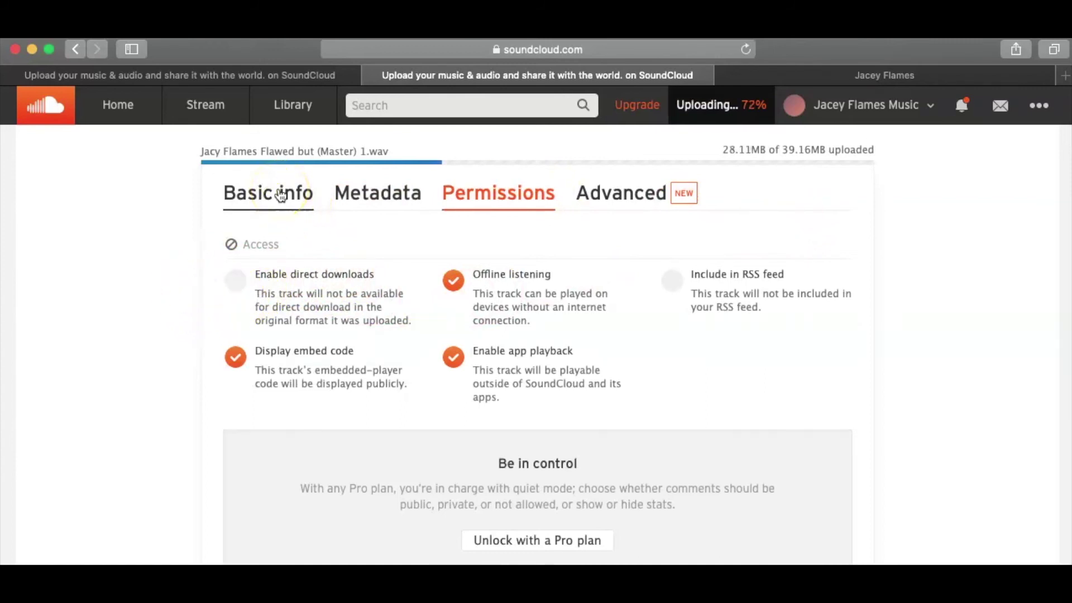
{"action": "left_click", "coordinate": [281, 194]}
{"action": "scroll", "coordinate": [908, 255], "scroll_direction": "down", "scroll_amount": 6}
{"action": "scroll", "coordinate": [907, 255], "scroll_direction": "down", "scroll_amount": 3}
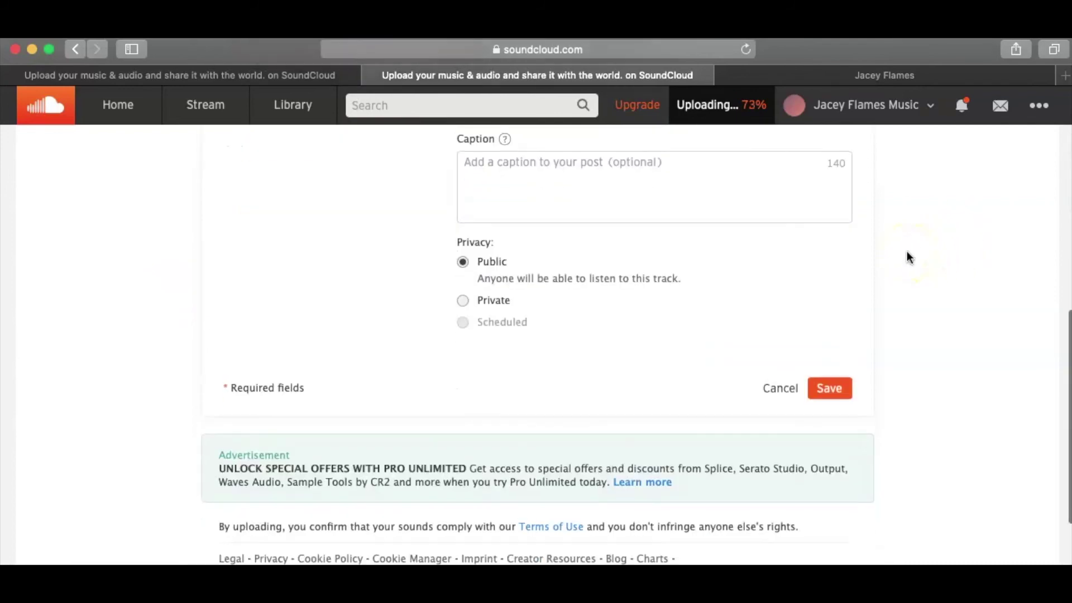
{"action": "left_click", "coordinate": [827, 386]}
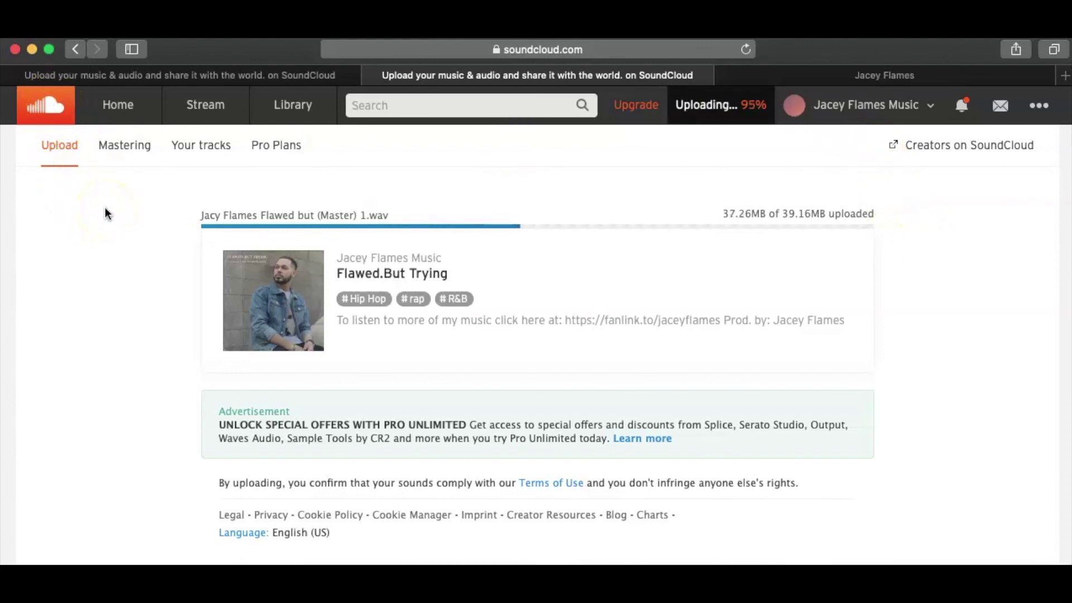
- Wait for the 'Flawed.But Trying' upload to complete and finish processing, then click the upload page
{"action": "left_click", "coordinate": [751, 136]}
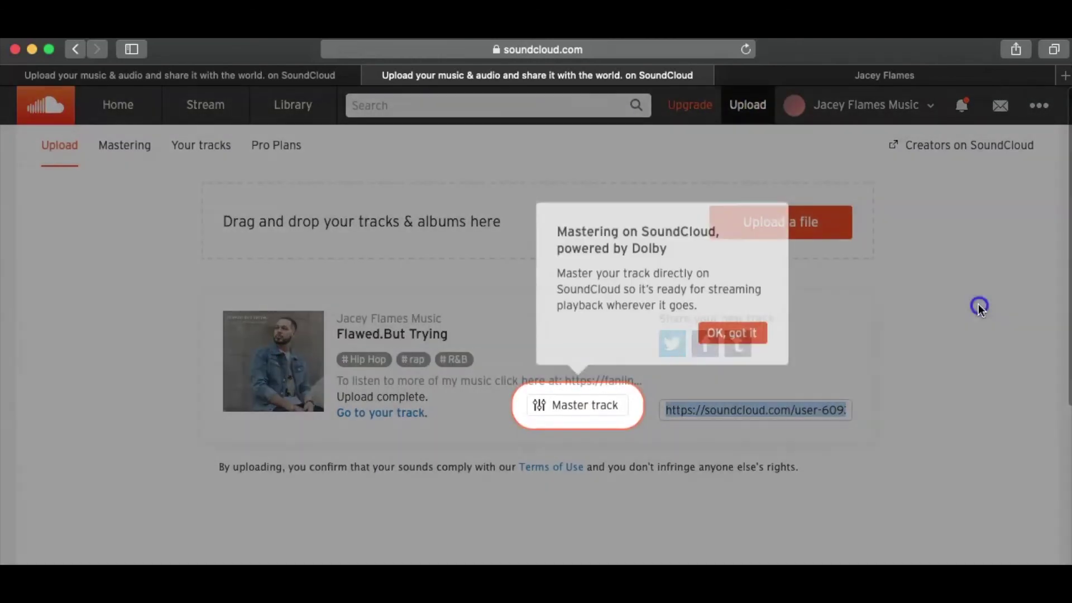
- Close the Dolby mastering tip so the finished track's share link is visible
{"action": "left_click", "coordinate": [978, 304]}
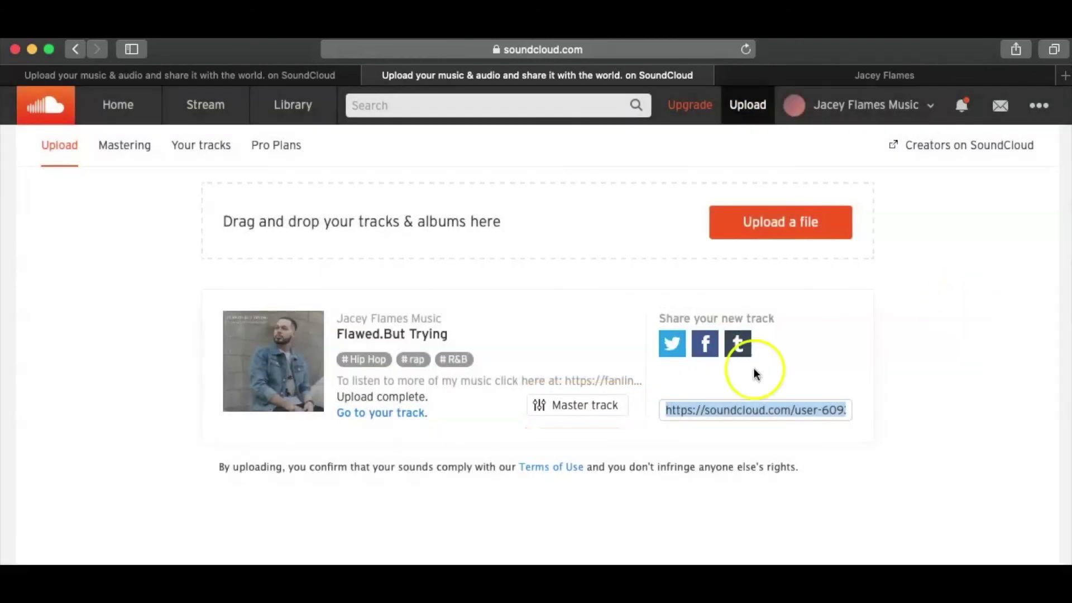